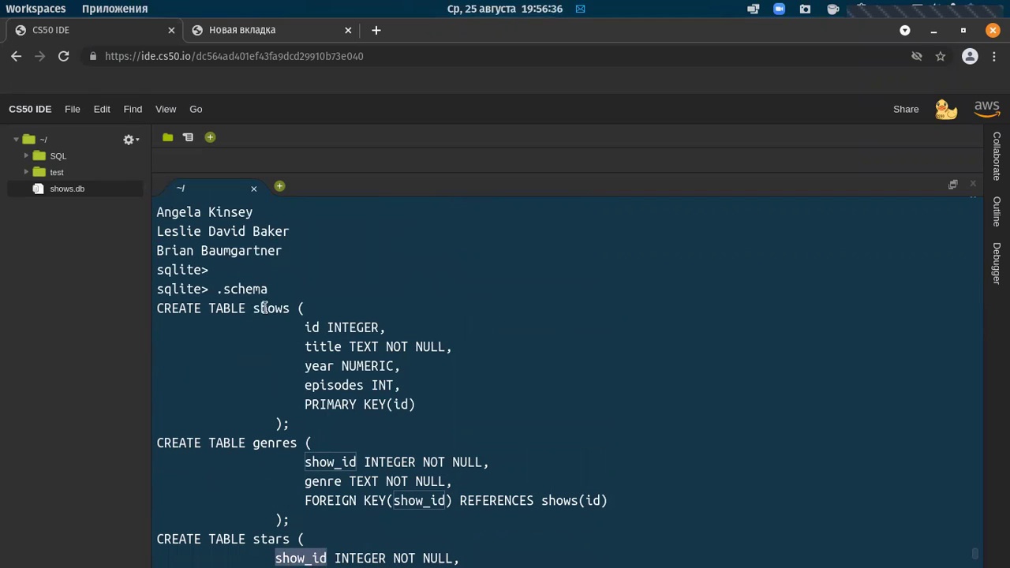
Write a query selecting all columns from people where name equals 'Jeniffer'
{"action": "left_click_drag", "start_coordinate": [306, 347], "coordinate": [442, 345]}
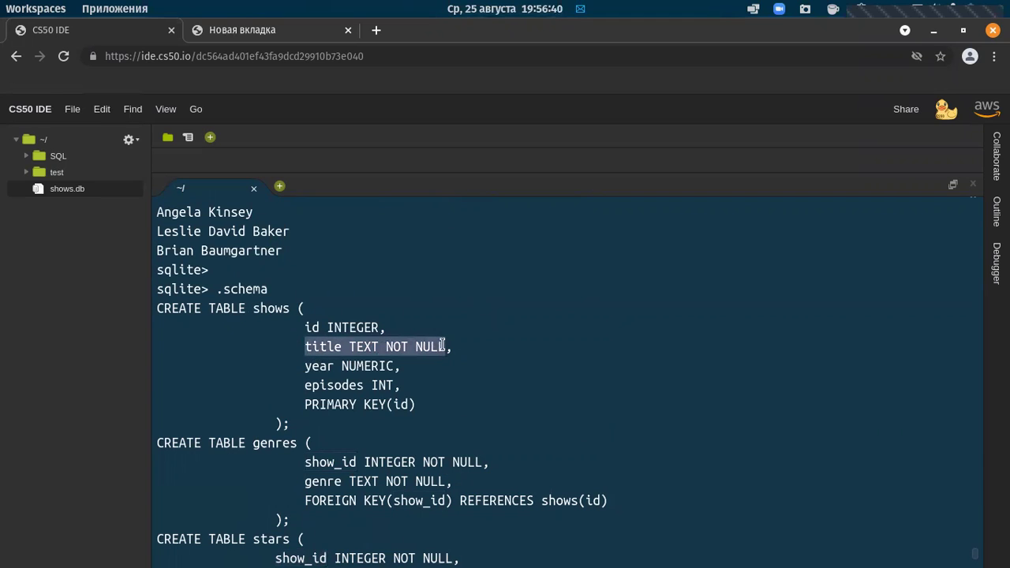
{"action": "scroll", "coordinate": [442, 345], "scroll_direction": "down", "scroll_amount": 8}
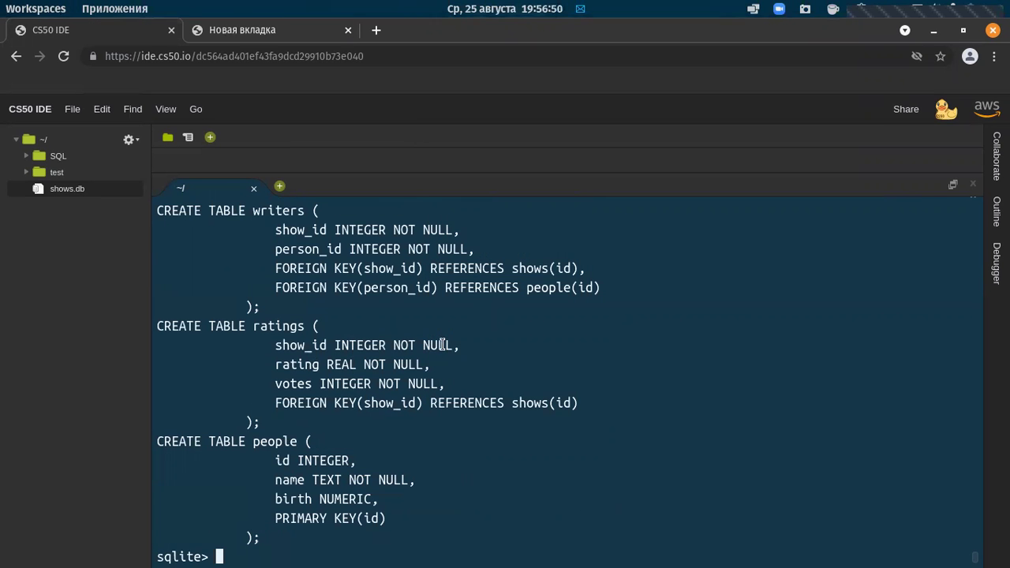
{"action": "type", "text": "SEE"}
{"action": "type", "text": "ECT "}
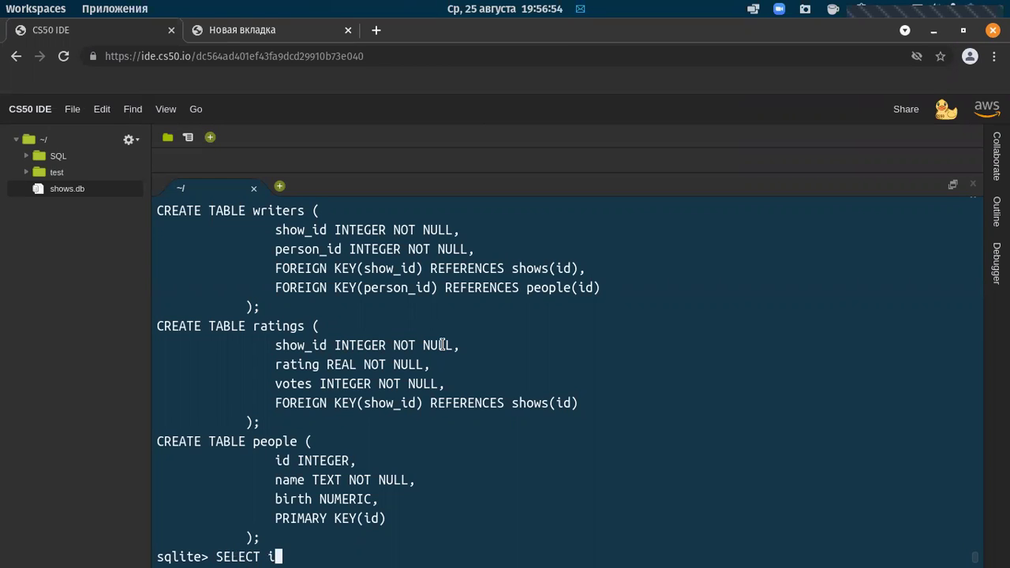
{"action": "type", "text": "* FROM peo"}
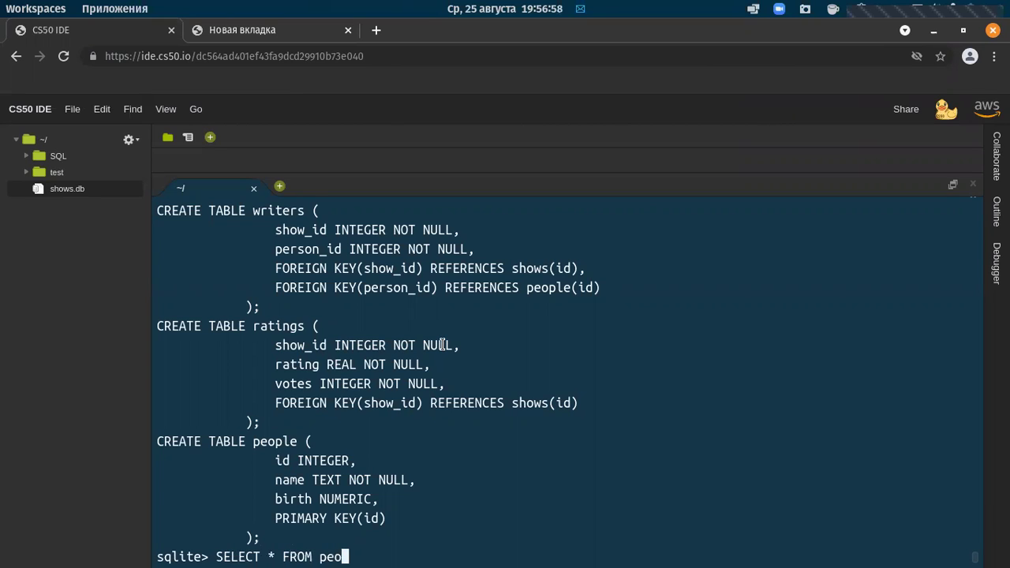
{"action": "type", "text": "ple WH"}
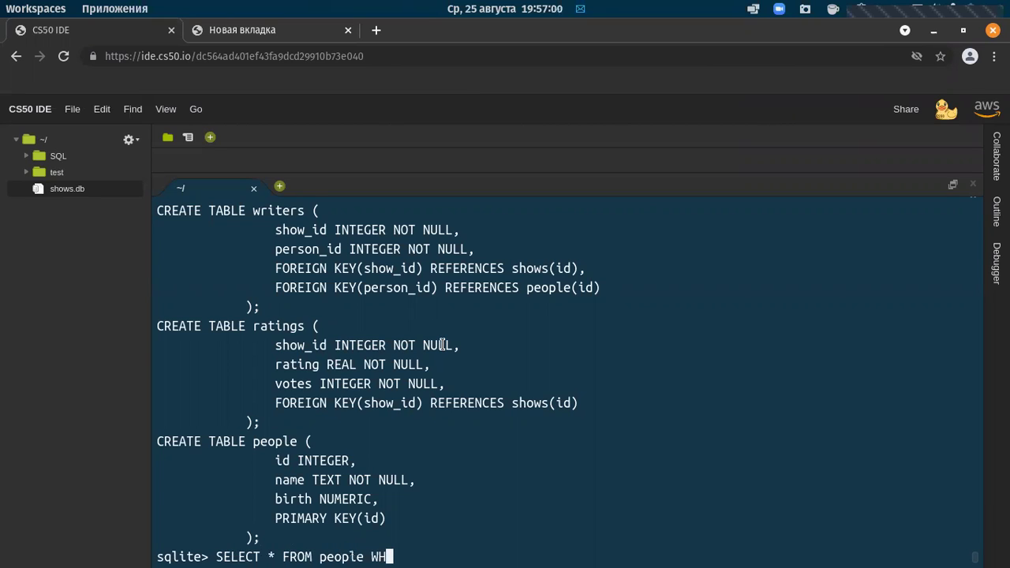
{"action": "type", "text": "ERE name = "}
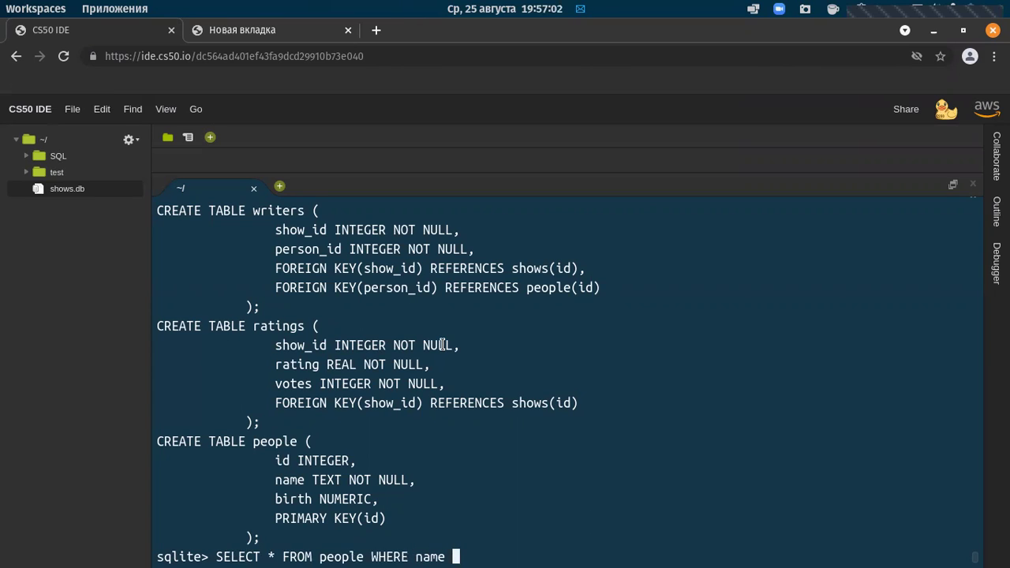
{"action": "type", "text": "'Jeniffer"}
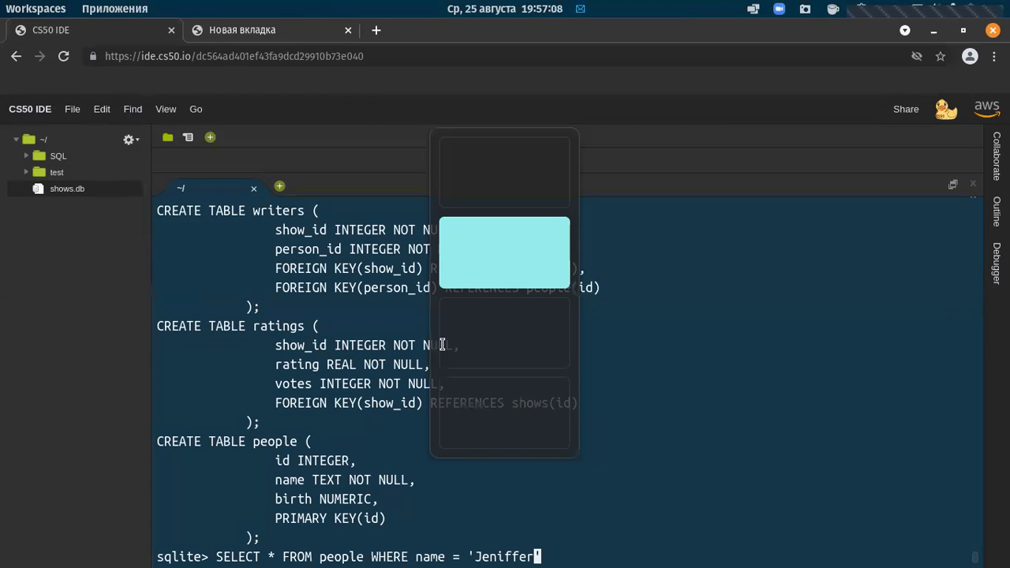
{"action": "type", "text": "'"}
Correct the name in the query to 'Jennifer Aniston', end the statement with a semicolon and run it
{"action": "key", "text": "Left"}
{"action": "key", "text": "Left"}
{"action": "key", "text": "Left"}
{"action": "key", "text": "Left"}
{"action": "key", "text": "BackSpace"}
{"action": "key", "text": "Left"}
{"action": "type", "text": "n"}
{"action": "key", "text": "End"}
{"action": "type", "text": "Aniston"}
{"action": "key", "text": "End"}
{"action": "type", "text": ";"}
{"action": "key", "text": "Return"}
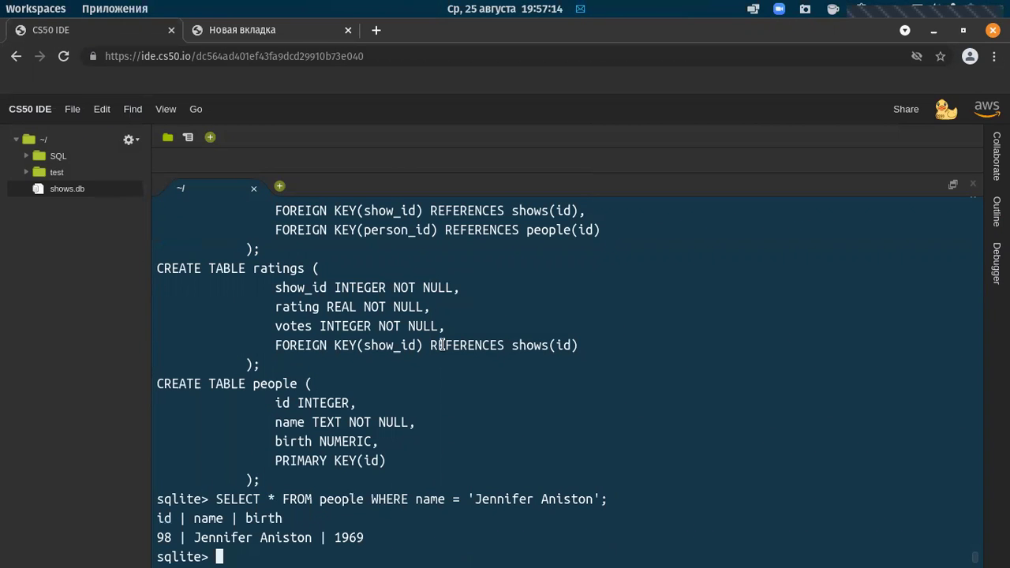
Recall the people query, select id instead of all columns for 'Jennifer Aniston', and run it
{"action": "double_click", "coordinate": [162, 538]}
{"action": "key", "text": "Up"}
{"action": "key", "text": "Left"}
{"action": "key", "text": "Left"}
{"action": "key", "text": "Left"}
{"action": "key", "text": "Left"}
{"action": "key", "text": "Left"}
{"action": "key", "text": "Left"}
{"action": "key", "text": "Left"}
{"action": "key", "text": "Left"}
{"action": "key", "text": "Left"}
{"action": "key", "text": "Left"}
{"action": "key", "text": "Left"}
{"action": "key", "text": "Left"}
{"action": "key", "text": "Left"}
{"action": "key", "text": "Left"}
{"action": "key", "text": "Left"}
{"action": "key", "text": "Left"}
{"action": "key", "text": "Left"}
{"action": "key", "text": "Left"}
{"action": "key", "text": "Left"}
{"action": "key", "text": "Left"}
{"action": "key", "text": "Left"}
{"action": "key", "text": "Left"}
{"action": "key", "text": "Left"}
{"action": "key", "text": "Left"}
{"action": "key", "text": "Left"}
{"action": "key", "text": "Left"}
{"action": "key", "text": "Left"}
{"action": "key", "text": "Left"}
{"action": "key", "text": "Left"}
{"action": "key", "text": "Left"}
{"action": "key", "text": "Left"}
{"action": "key", "text": "Left"}
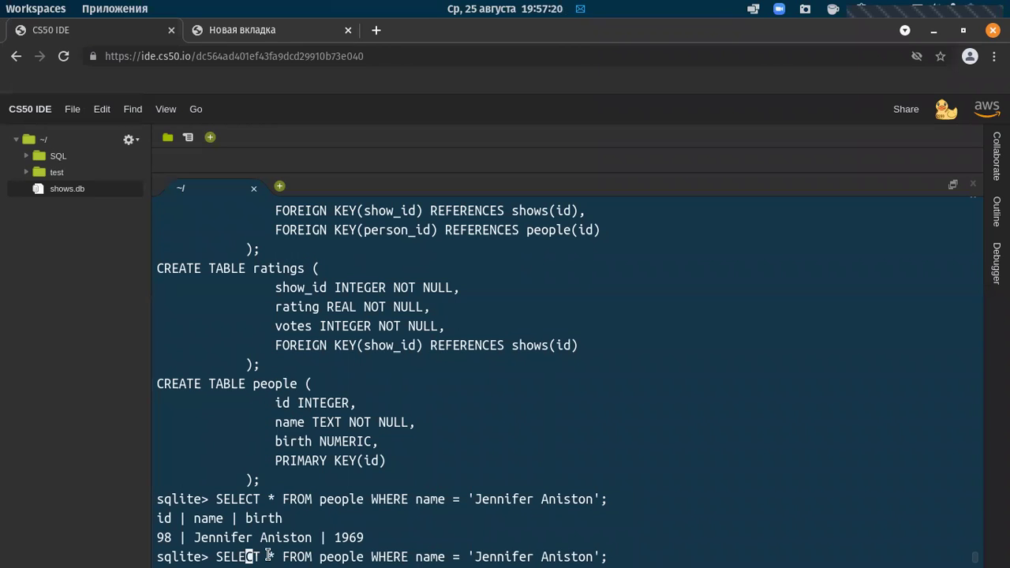
{"action": "key", "text": "Delete"}
{"action": "type", "text": "id"}
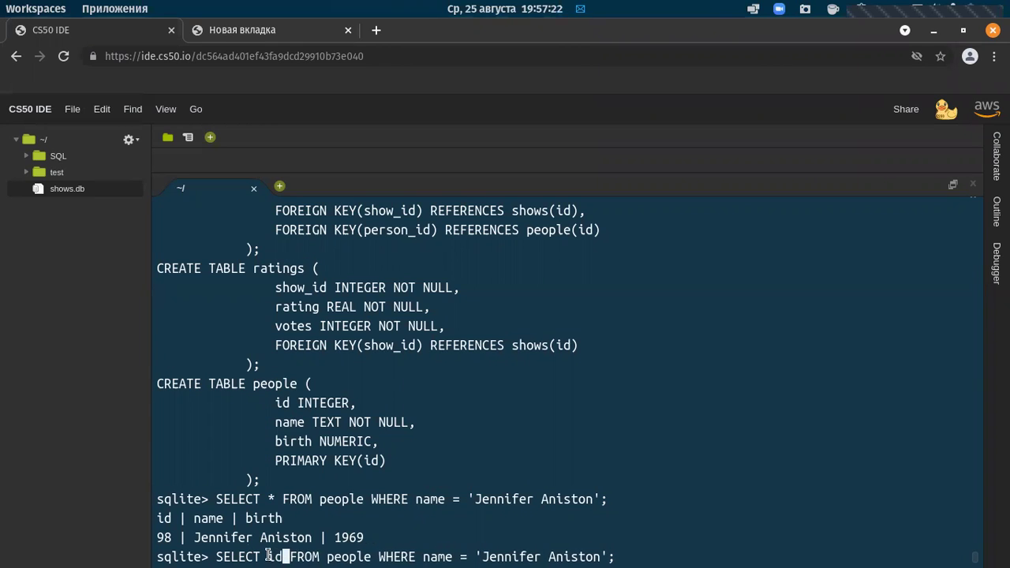
{"action": "key", "text": "Return"}
{"action": "left_click_drag", "start_coordinate": [172, 539], "coordinate": [153, 537]}
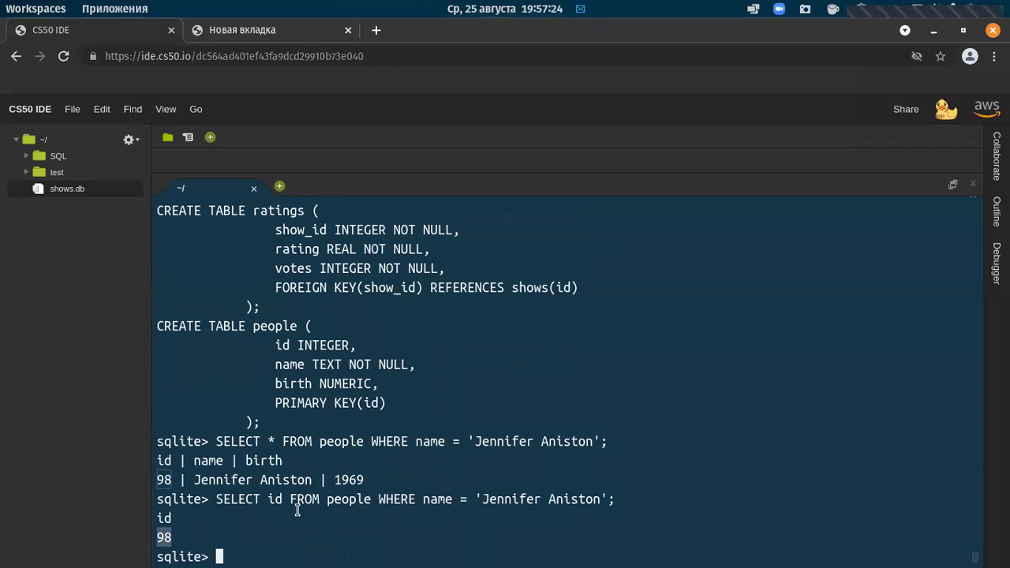
Copy the id query for 'Jennifer Aniston' to the current prompt and run it again
{"action": "left_click_drag", "start_coordinate": [217, 499], "coordinate": [635, 494]}
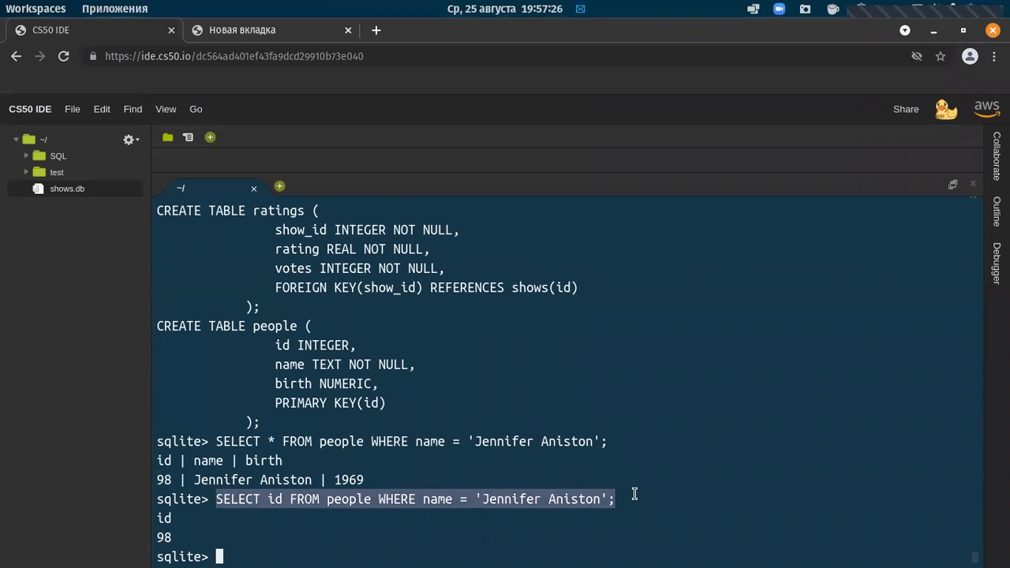
{"action": "type", "text": "SELECT id FROM people WHERE name = 'Jennifer Aniston';"}
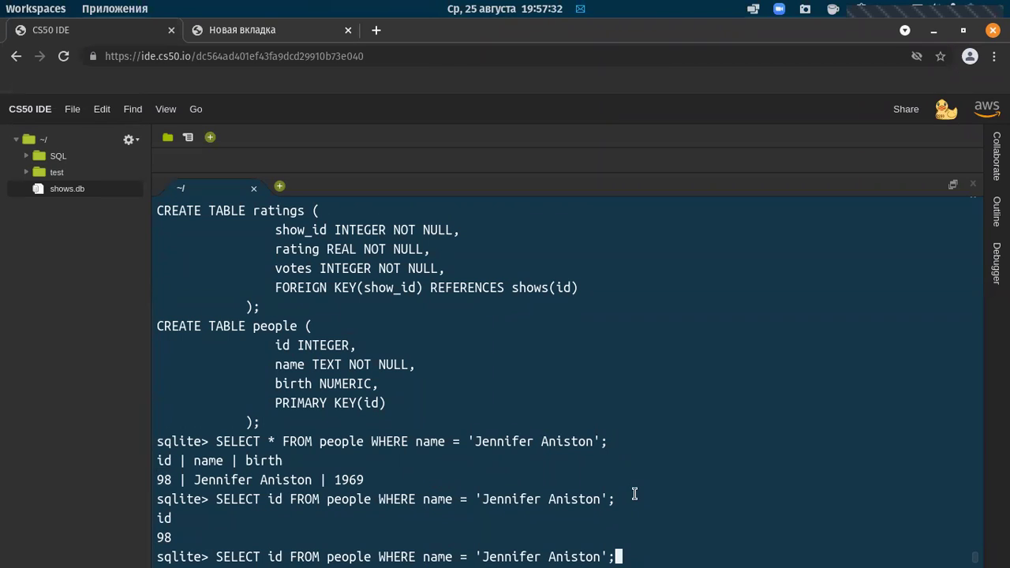
{"action": "key", "text": "Left"}
{"action": "type", "text": ")"}
{"action": "key", "text": "Delete"}
{"action": "key", "text": "BackSpace"}
{"action": "type", "text": ";"}
{"action": "key", "text": "Return"}
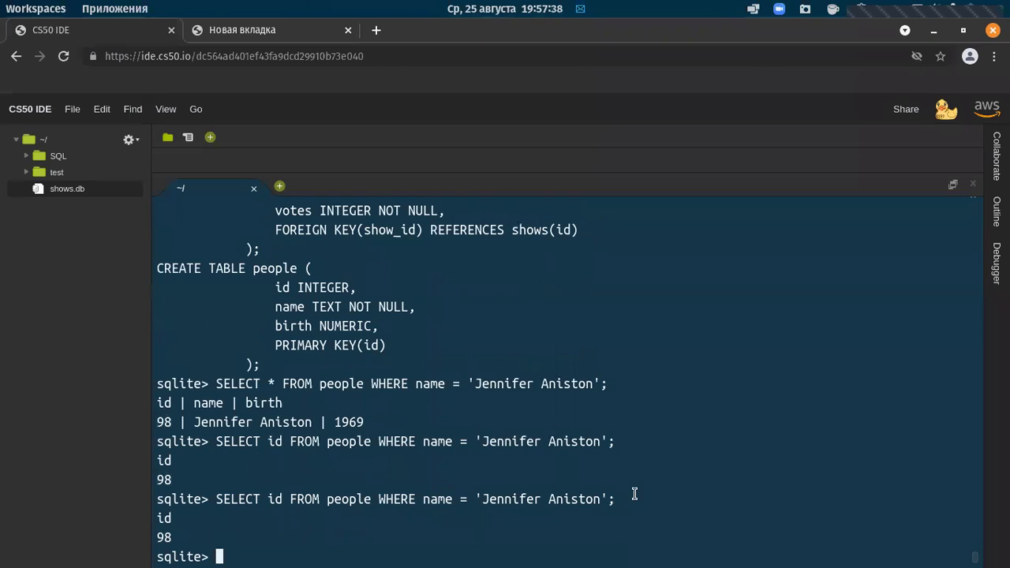
Query all columns from stars where person_id = 98 and highlight the returned rows
{"action": "type", "text": "SELECT "}
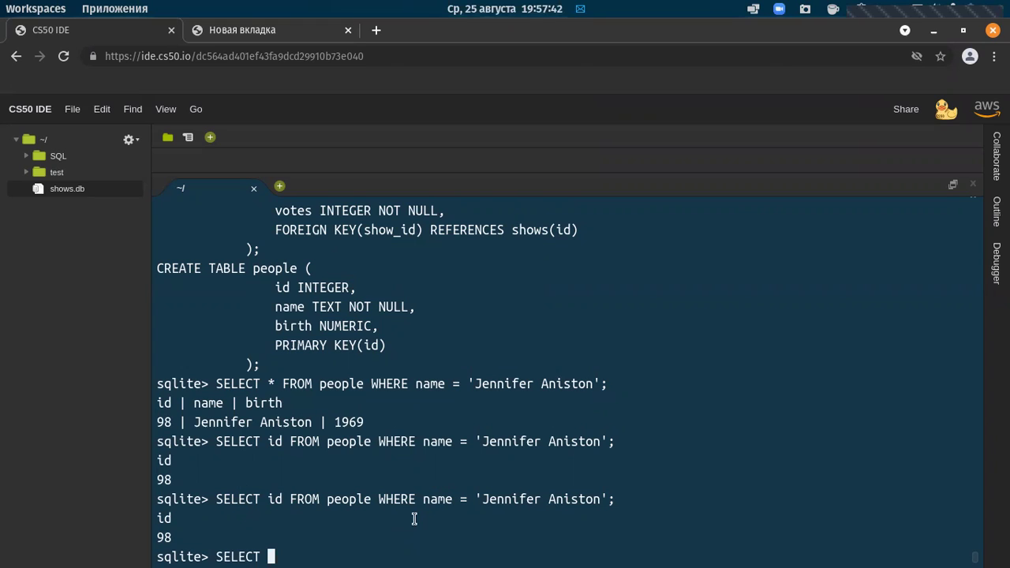
{"action": "type", "text": "* FROM stars"}
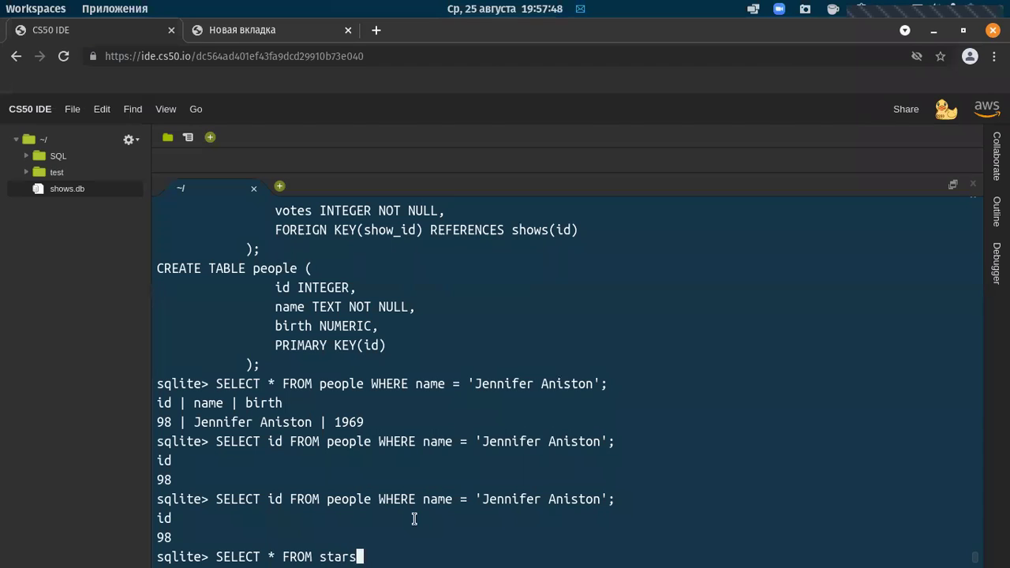
{"action": "type", "text": " WHERE p"}
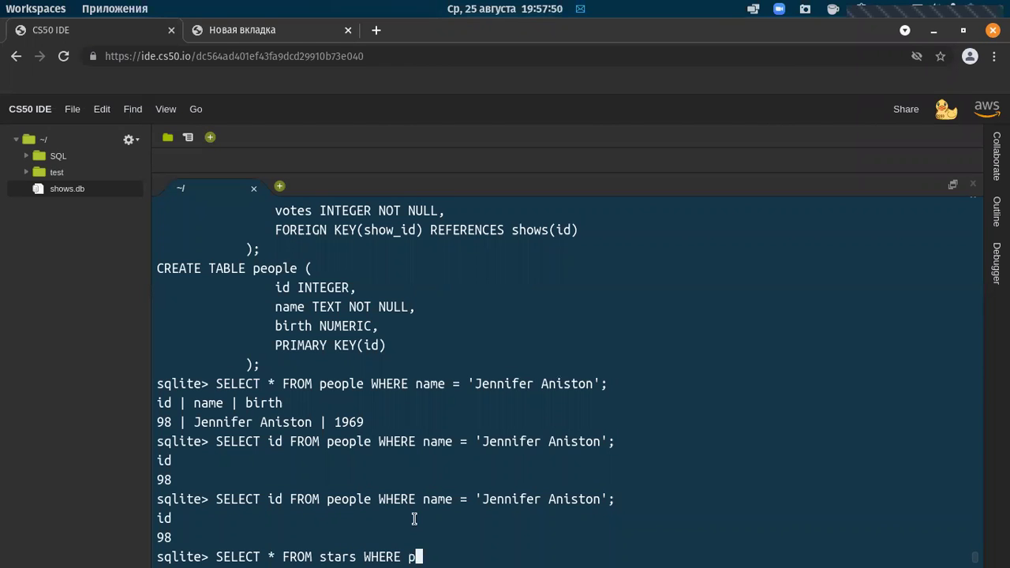
{"action": "type", "text": "erson_id = 98;"}
{"action": "key", "text": "Return"}
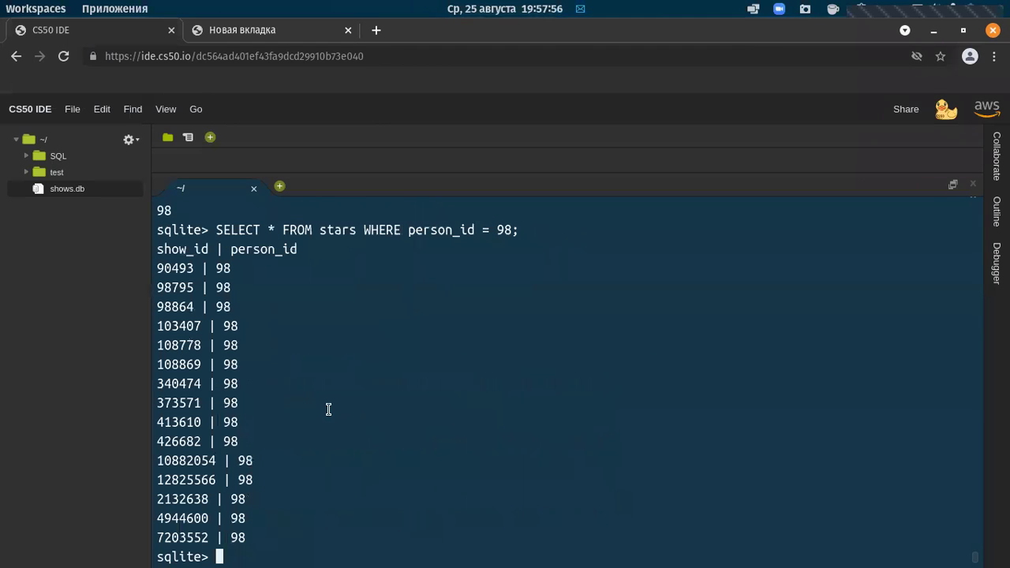
{"action": "left_click_drag", "start_coordinate": [155, 263], "coordinate": [247, 535]}
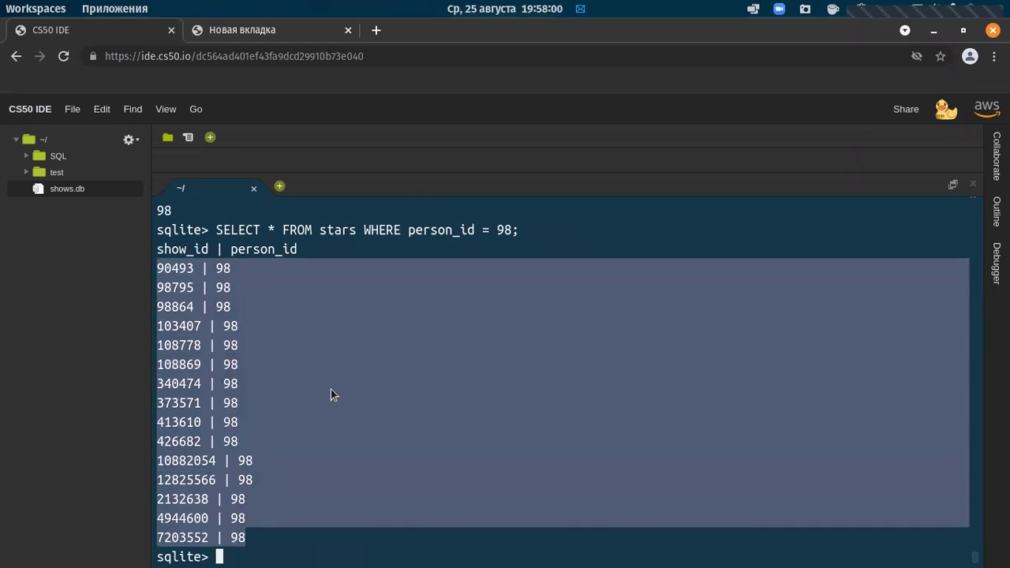
{"action": "key", "text": "Up"}
{"action": "key", "text": "Up"}
{"action": "key", "text": "Down"}
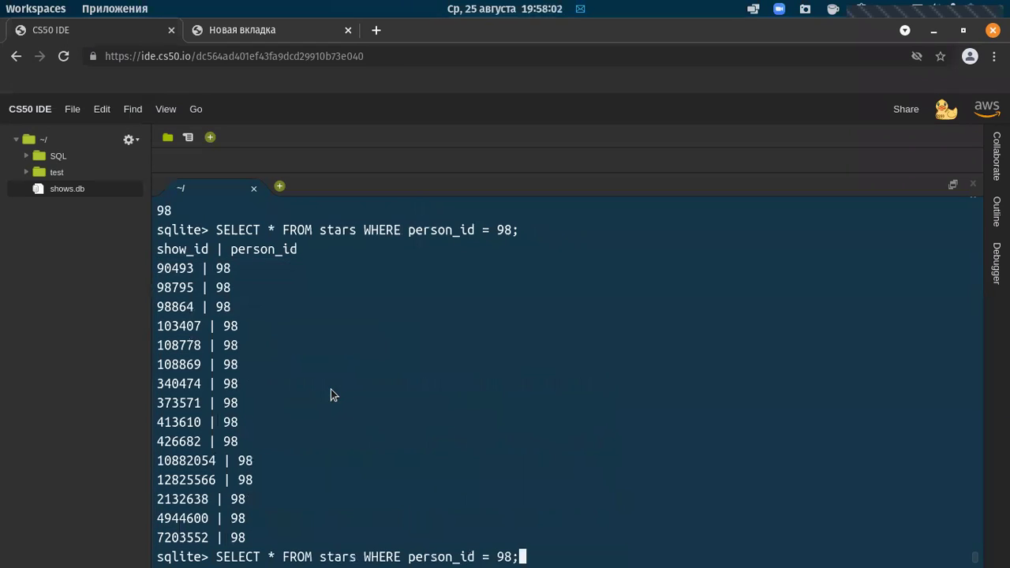
{"action": "key", "text": "Left"}
{"action": "key", "text": "BackSpace"}
{"action": "key", "text": "BackSpace"}
{"action": "type", "text": "("}
{"action": "scroll", "coordinate": [331, 389], "scroll_direction": "up", "scroll_amount": 2}
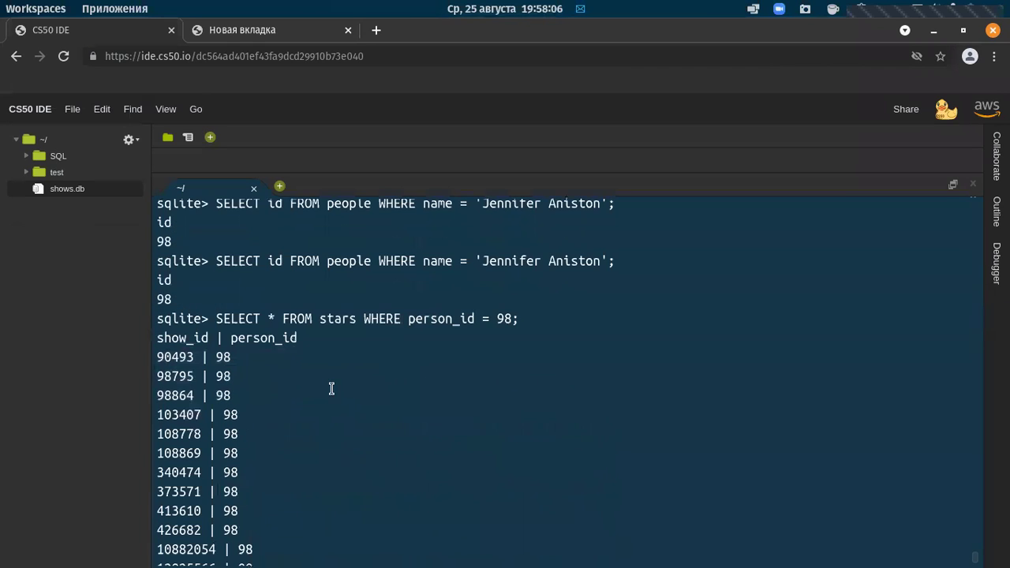
{"action": "left_click_drag", "start_coordinate": [217, 262], "coordinate": [615, 263]}
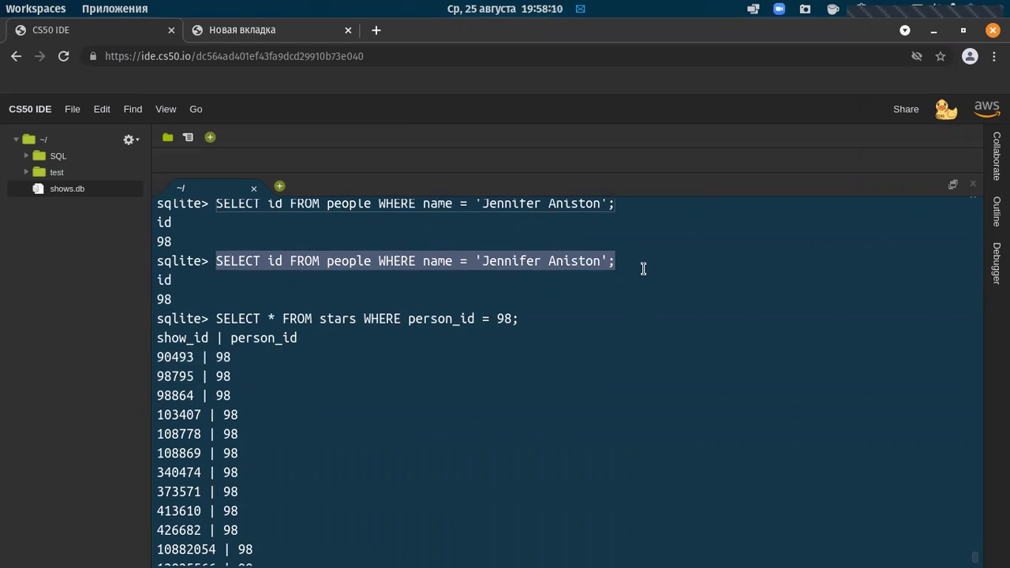
{"action": "key", "text": "ctrl+c"}
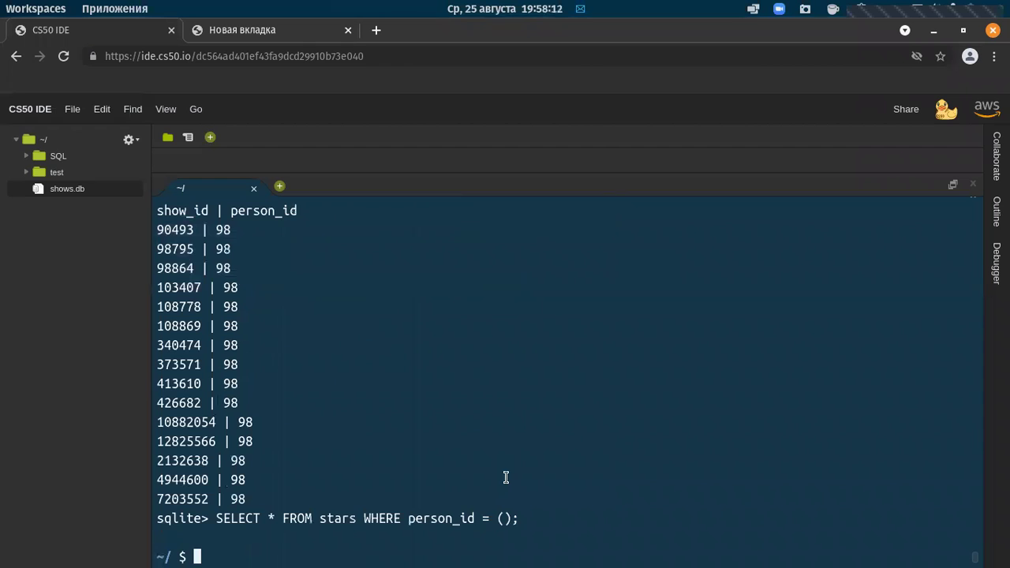
Reopen shows.db with sqlite3 and recall the stars query, replacing the person_id value 98 with empty parentheses
{"action": "key", "text": "Up"}
{"action": "key", "text": "Return"}
{"action": "key", "text": "Up"}
{"action": "key", "text": "Left"}
{"action": "key", "text": "BackSpace"}
{"action": "key", "text": "BackSpace"}
{"action": "type", "text": "("}
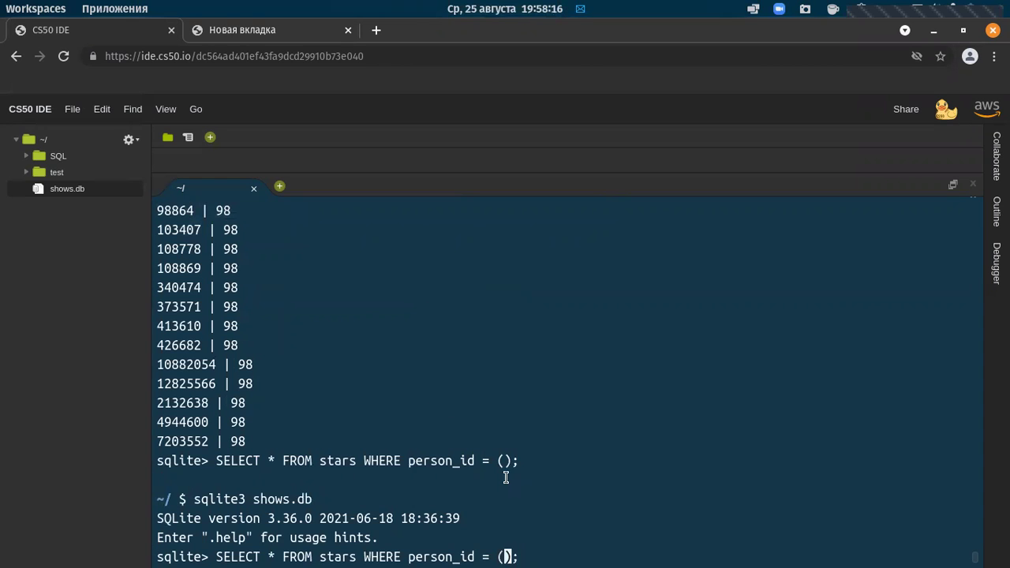
Copy SELECT id FROM people WHERE name = 'Jennifer Aniston' into the parentheses of the stars query and try running it
{"action": "scroll", "coordinate": [474, 442], "scroll_direction": "up", "scroll_amount": 5}
{"action": "left_click_drag", "start_coordinate": [215, 284], "coordinate": [627, 278]}
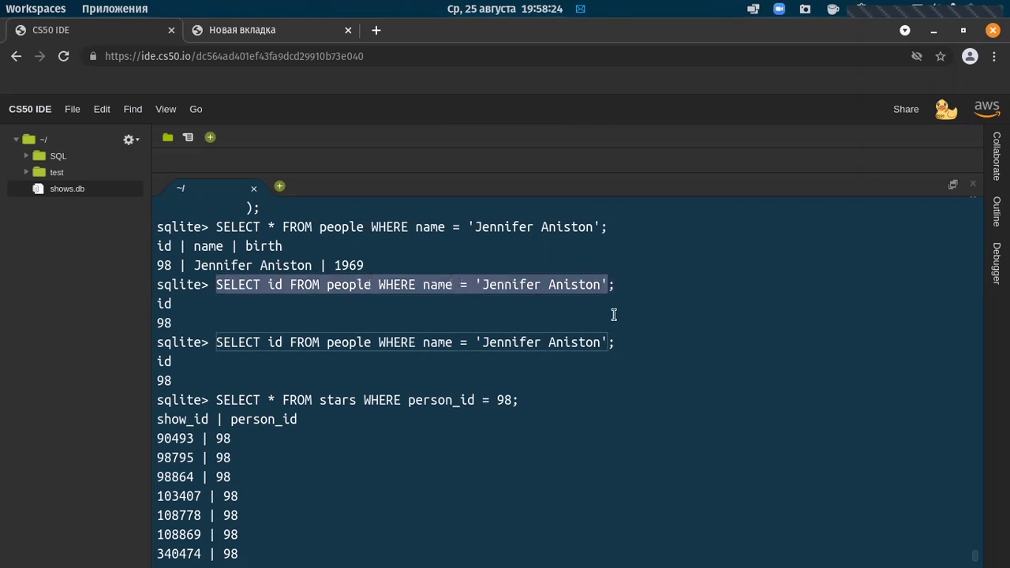
{"action": "key", "text": "ctrl+c"}
{"action": "key", "text": "Right"}
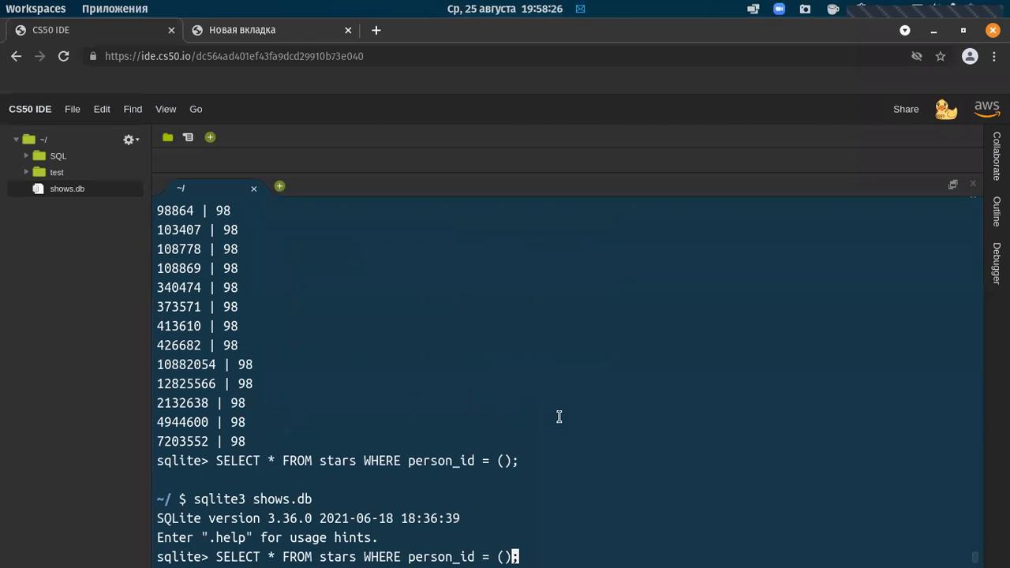
{"action": "key", "text": "Left"}
{"action": "key", "text": "ctrl+v"}
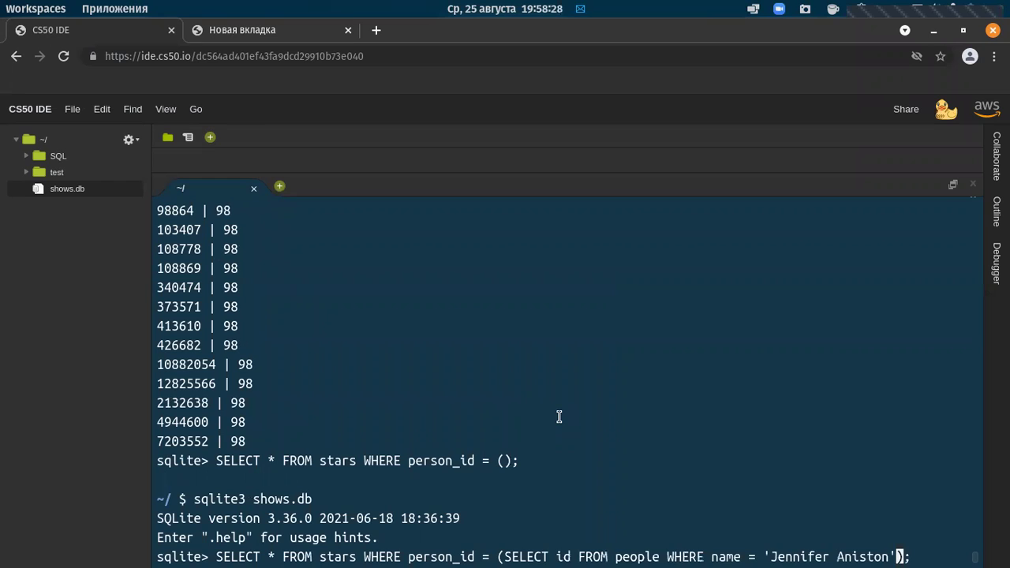
{"action": "key", "text": "Return"}
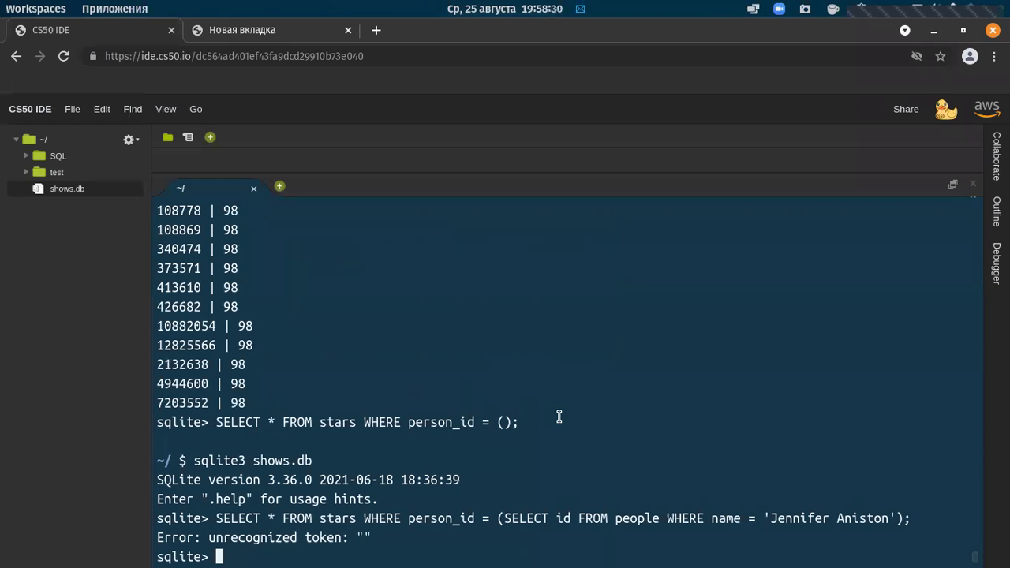
Try rerunning the nested stars query with the closing semicolon entered on a separate line
{"action": "key", "text": "Up"}
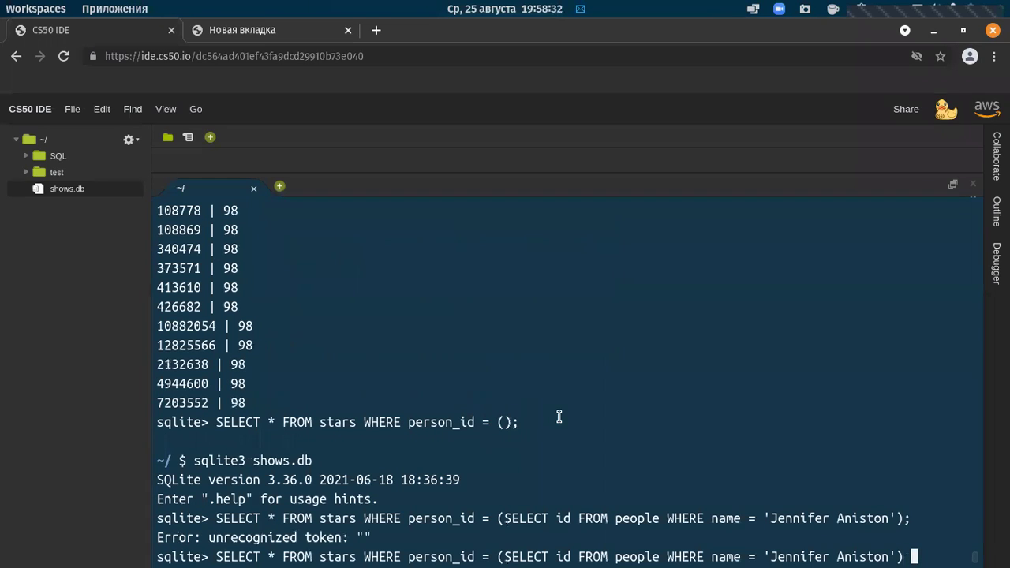
{"action": "key", "text": "Return"}
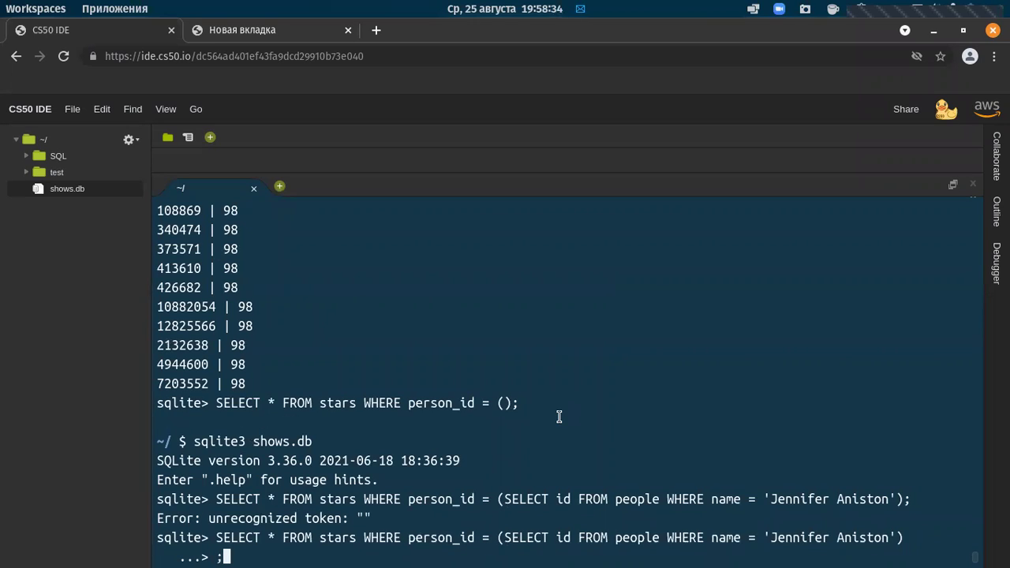
{"action": "type", "text": ";"}
{"action": "key", "text": "Return"}
{"action": "type", "text": ";"}
{"action": "key", "text": "Up"}
{"action": "key", "text": "Up"}
{"action": "type", "text": ";"}
Rebuild the stars query with person_id = (SELECT id FROM people WHERE name = 'Jennifer Aniston'); and run it
{"action": "key", "text": "Up"}
{"action": "key", "text": "BackSpace"}
{"action": "key", "text": "BackSpace"}
{"action": "key", "text": "BackSpace"}
{"action": "type", "text": "();"}
{"action": "key", "text": "Left"}
{"action": "key", "text": "Left"}
{"action": "key", "text": "ctrl+v"}
{"action": "key", "text": "Right"}
{"action": "key", "text": "Right"}
{"action": "key", "text": "Return"}
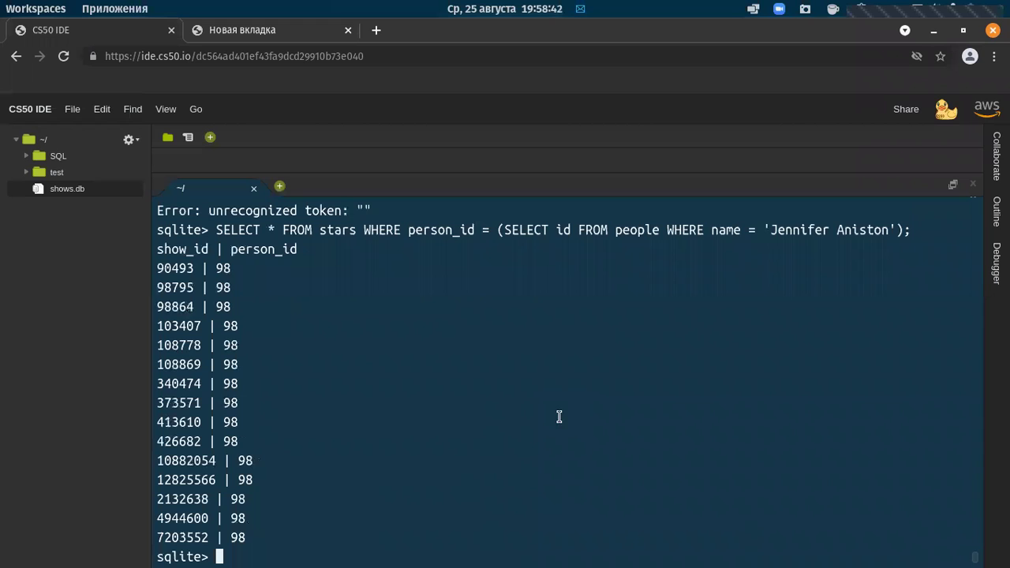
{"action": "left_click_drag", "start_coordinate": [216, 229], "coordinate": [913, 232]}
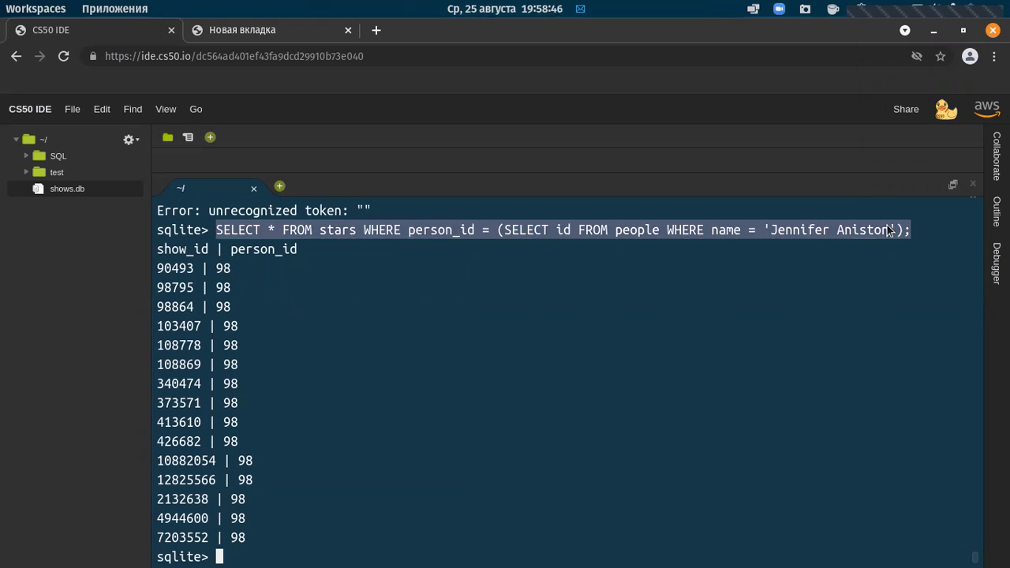
Query the shows table for the record with SELECT * FROM shows WHERE id = 90493;
{"action": "left_click", "coordinate": [383, 348]}
{"action": "type", "text": "SELECT "}
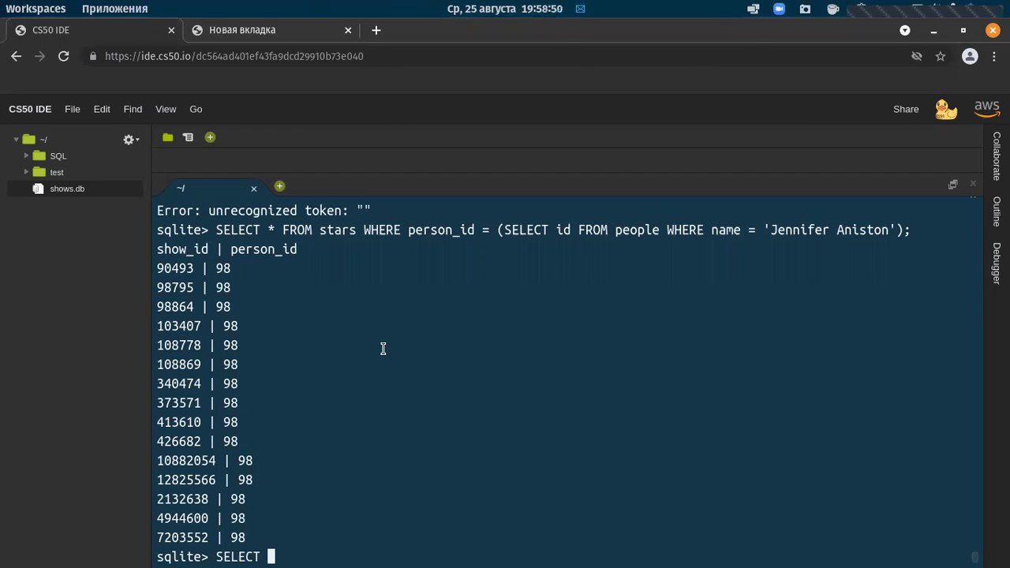
{"action": "type", "text": "* FROM "}
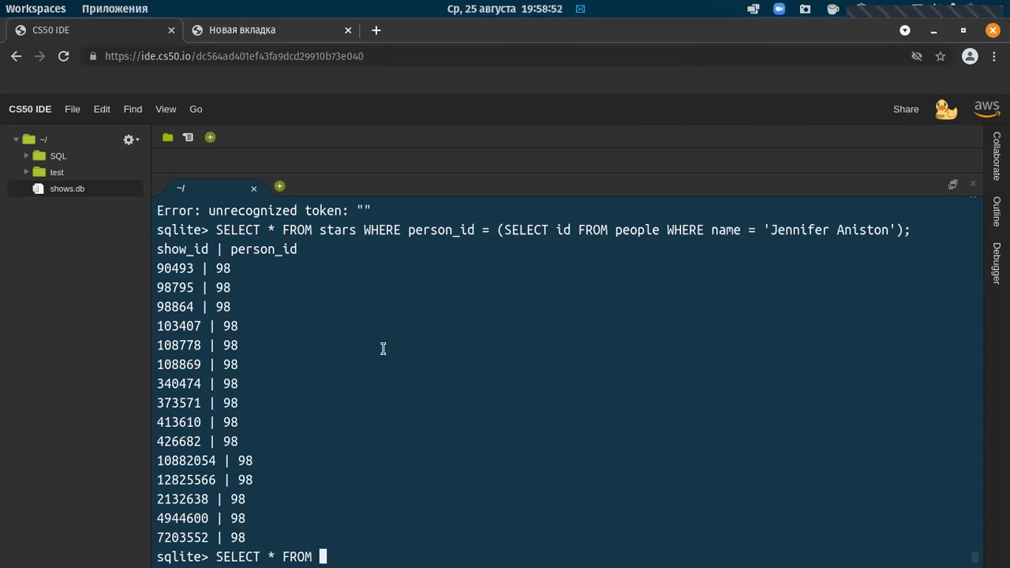
{"action": "type", "text": "shows WHERE"}
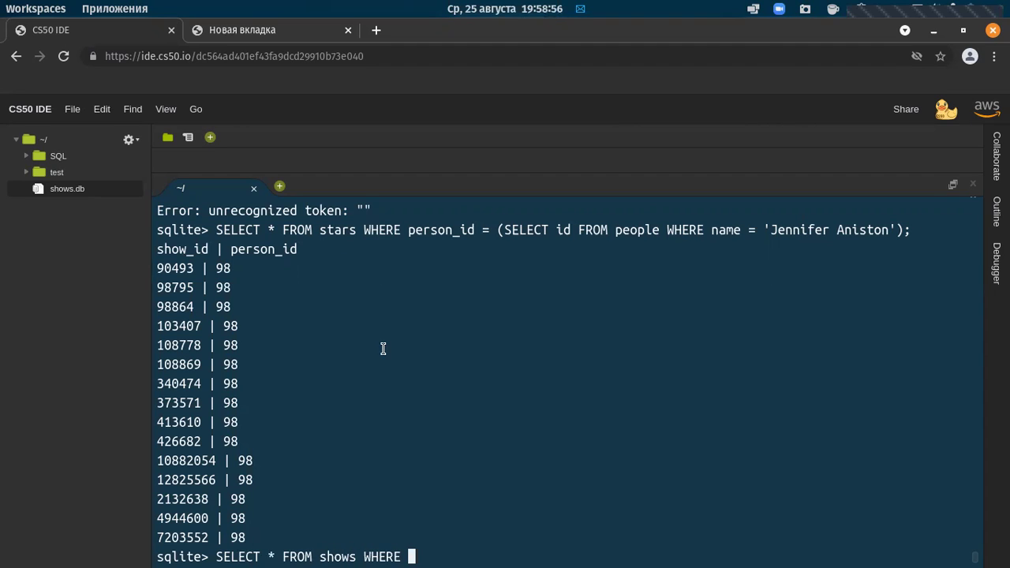
{"action": "type", "text": " id = "}
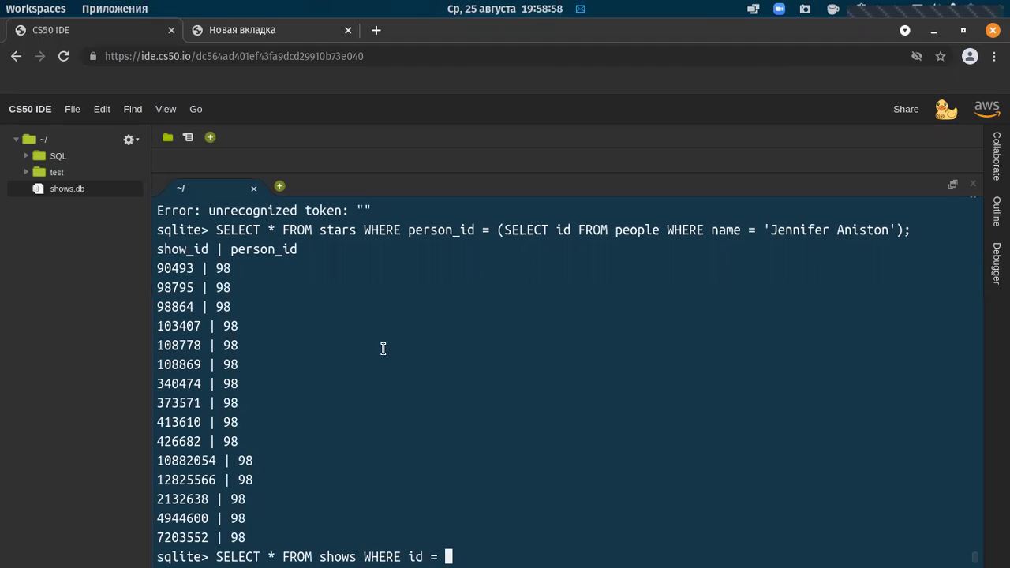
{"action": "type", "text": "90493;"}
{"action": "key", "text": "Return"}
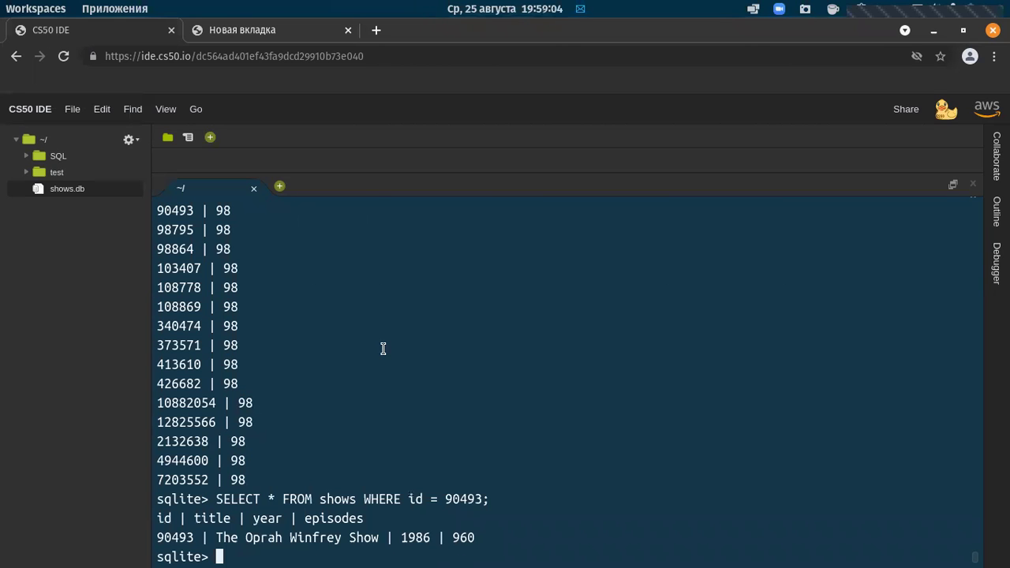
Recall the shows query and replace the = 90493 condition with the IN operator after id
{"action": "key", "text": "Up"}
{"action": "key", "text": "Left"}
{"action": "key", "text": "BackSpace"}
{"action": "key", "text": "BackSpace"}
{"action": "key", "text": "BackSpace"}
{"action": "key", "text": "BackSpace"}
{"action": "key", "text": "BackSpace"}
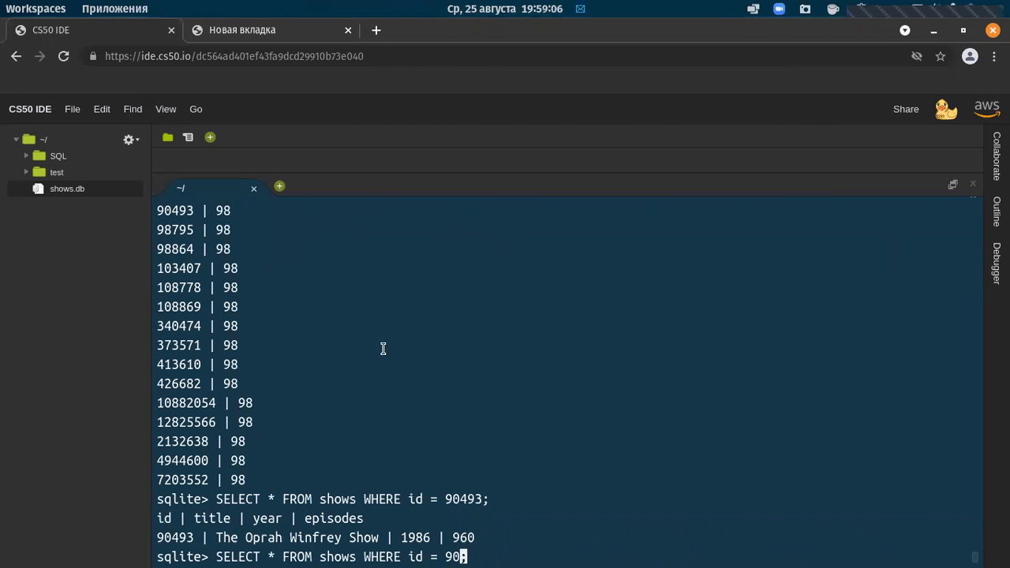
{"action": "key", "text": "BackSpace"}
{"action": "key", "text": "BackSpace"}
{"action": "type", "text": "IN "}
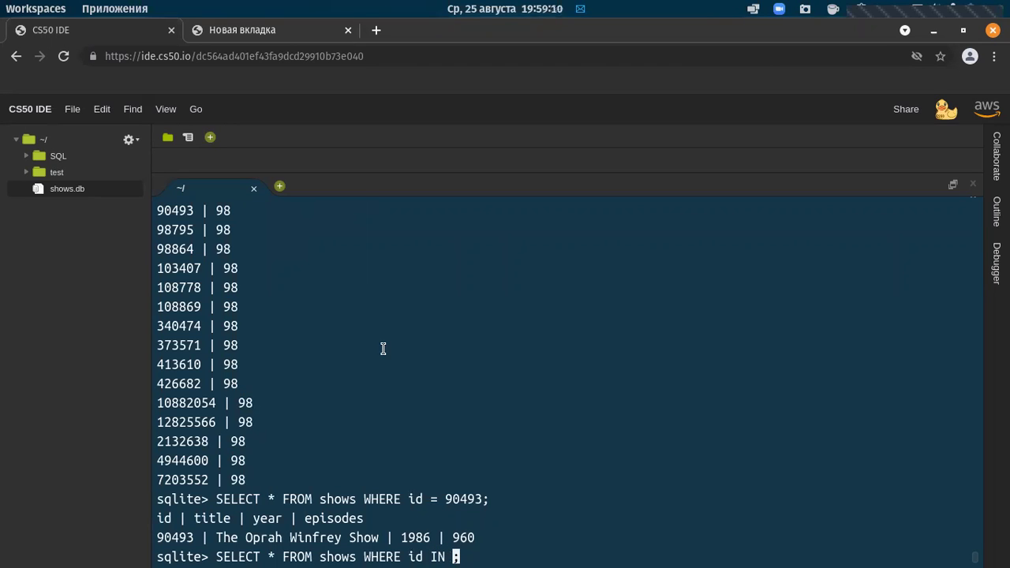
Copy the nested Jennifer Aniston stars query into parentheses after IN, close it with a semicolon and try running it
{"action": "type", "text": "("}
{"action": "scroll", "coordinate": [383, 348], "scroll_direction": "up", "scroll_amount": 5}
{"action": "left_click_drag", "start_coordinate": [214, 350], "coordinate": [902, 350]}
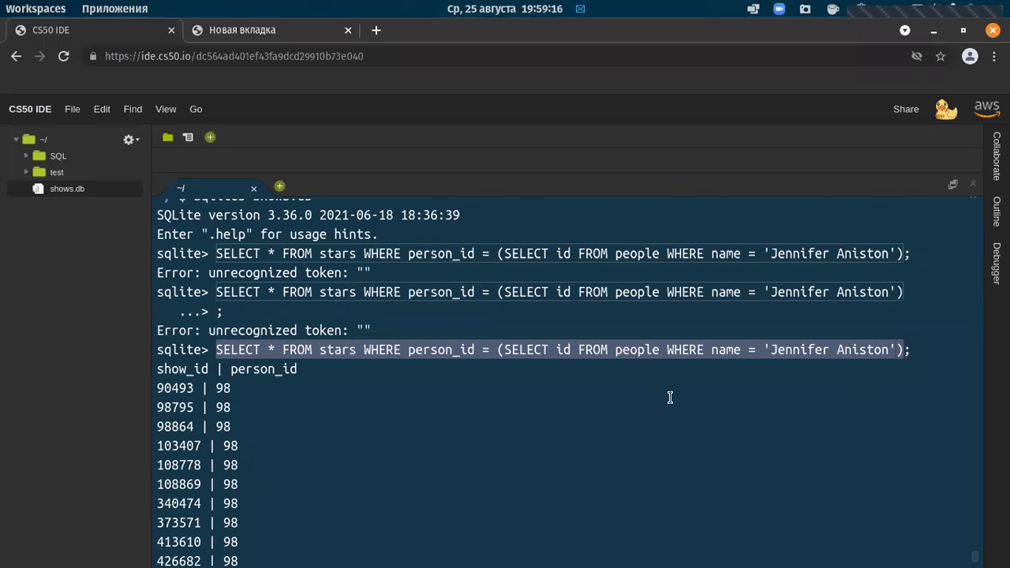
{"action": "key", "text": "ctrl+c"}
{"action": "key", "text": "ctrl+v"}
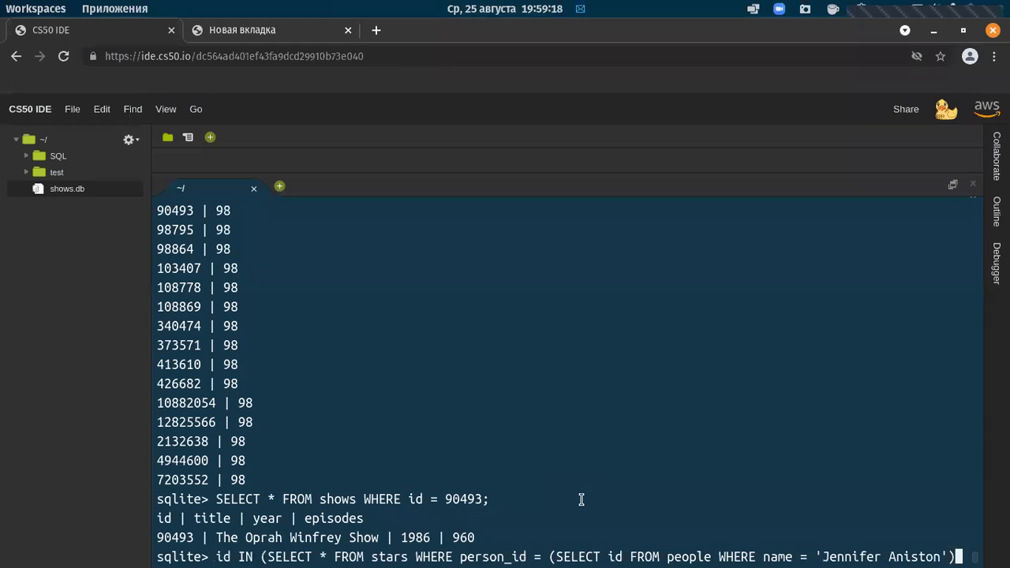
{"action": "type", "text": ");"}
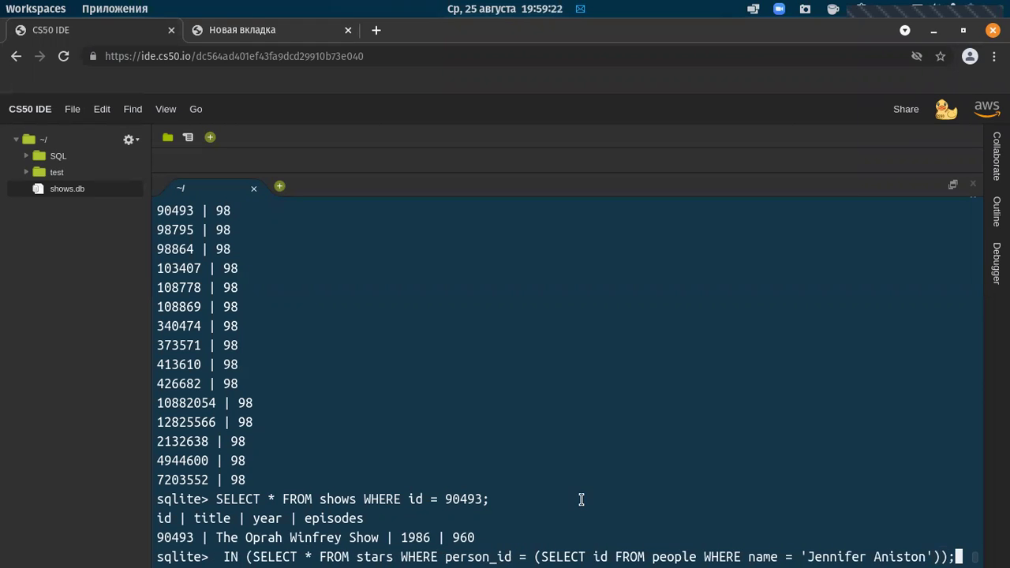
{"action": "key", "text": "Return"}
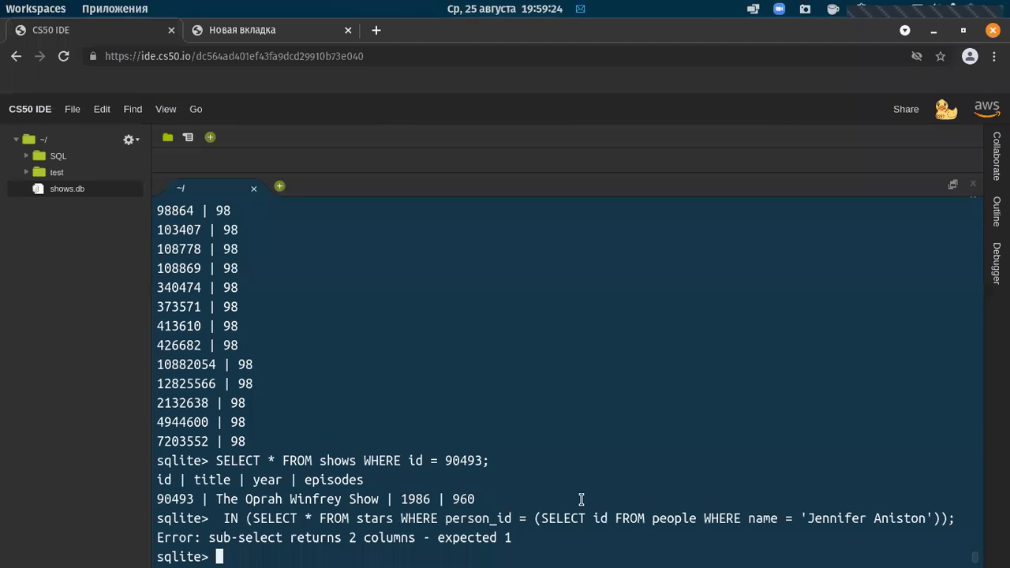
Recall the nested shows query, replace the asterisk in its stars subquery with id and run it
{"action": "key", "text": "Up"}
{"action": "key", "text": "Home"}
{"action": "type", "text": "SELECT * FROM shows WHERE id"}
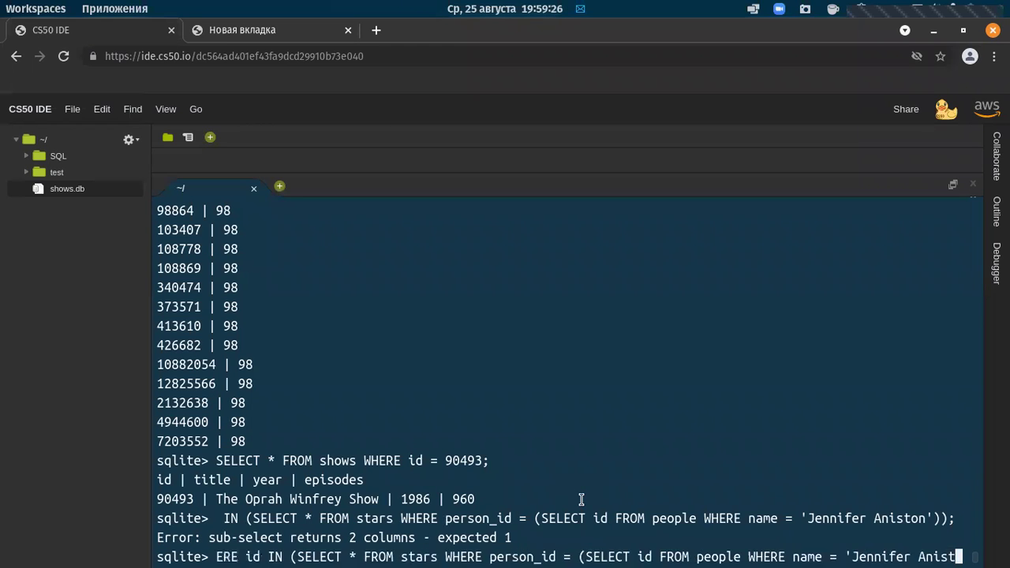
{"action": "key", "text": "Left"}
{"action": "key", "text": "Left"}
{"action": "key", "text": "Left"}
{"action": "key", "text": "Left"}
{"action": "key", "text": "Left"}
{"action": "key", "text": "Left"}
{"action": "key", "text": "Left"}
{"action": "key", "text": "Left"}
{"action": "key", "text": "Left"}
{"action": "key", "text": "Left"}
{"action": "key", "text": "Left"}
{"action": "key", "text": "Left"}
{"action": "key", "text": "Left"}
{"action": "key", "text": "Left"}
{"action": "key", "text": "Left"}
{"action": "key", "text": "Left"}
{"action": "key", "text": "Left"}
{"action": "key", "text": "Left"}
{"action": "key", "text": "Left"}
{"action": "key", "text": "Left"}
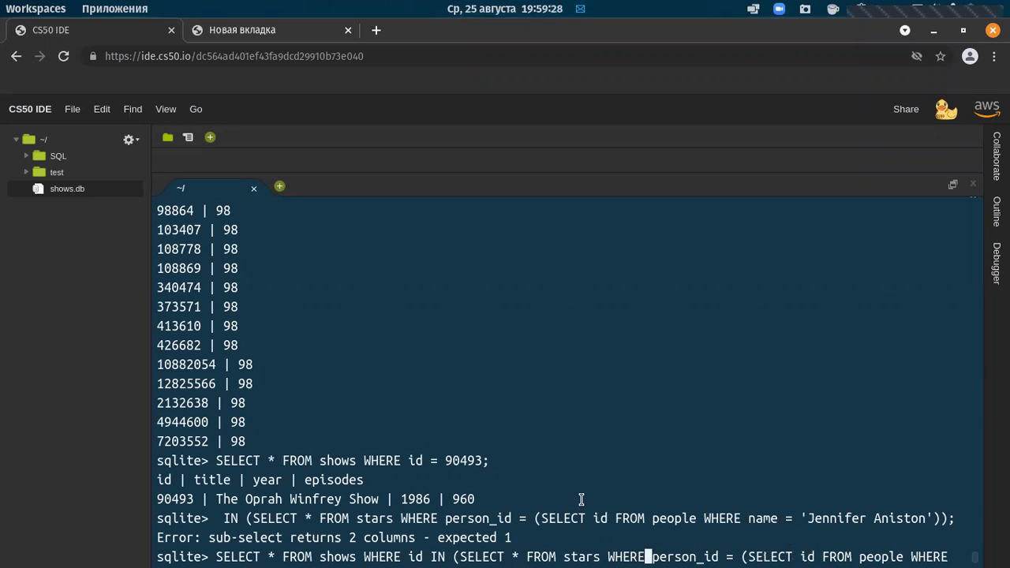
{"action": "key", "text": "Right"}
{"action": "key", "text": "Right"}
{"action": "key", "text": "Right"}
{"action": "key", "text": "BackSpace"}
{"action": "type", "text": "id"}
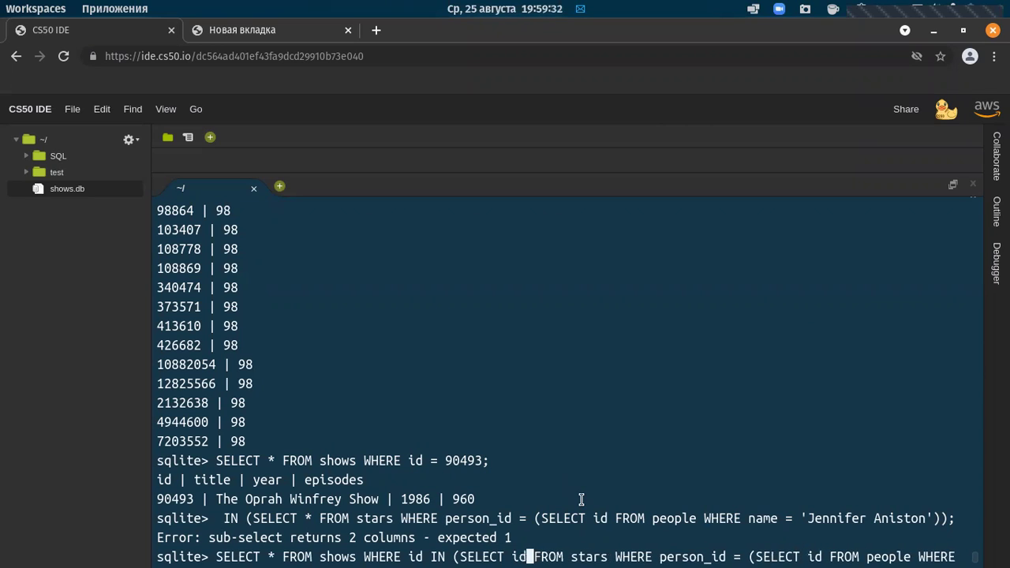
{"action": "key", "text": "Return"}
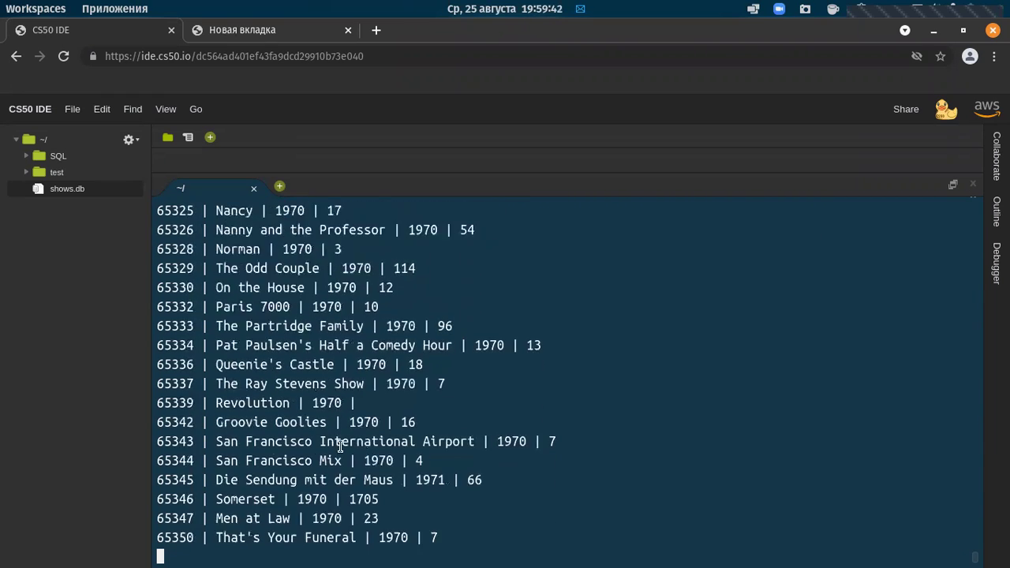
Interrupt the running shows query and rerun it with LIMIT 10 added at the end
{"action": "key", "text": "ctrl+c"}
{"action": "key", "text": "Up"}
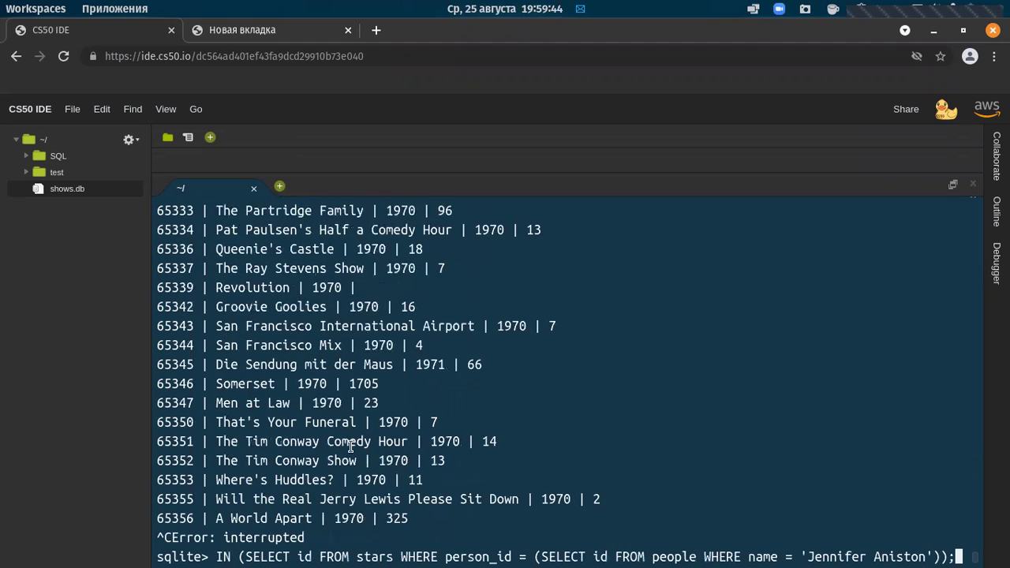
{"action": "key", "text": "BackSpace"}
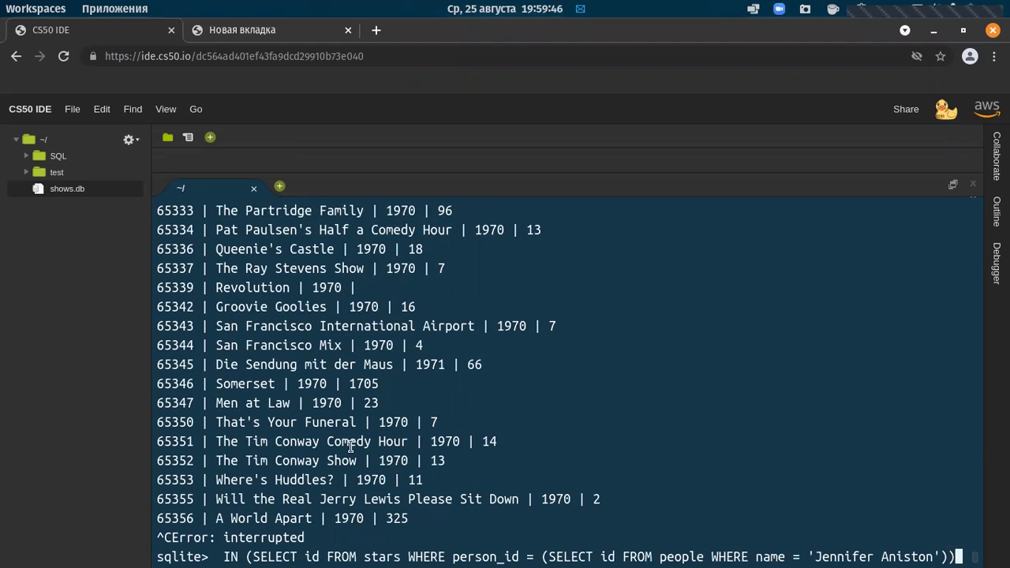
{"action": "type", "text": "LIM"}
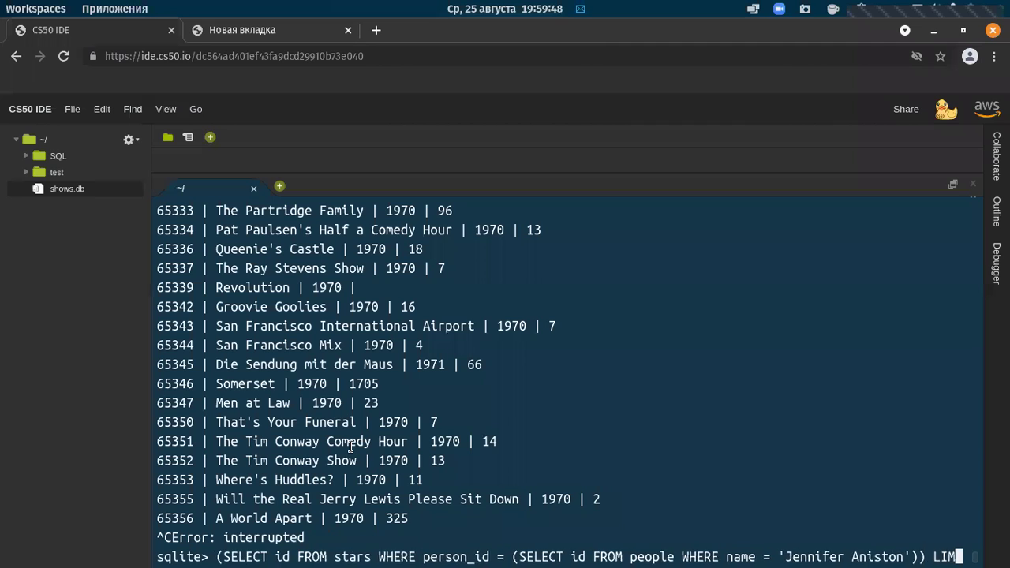
{"action": "type", "text": "IT "}
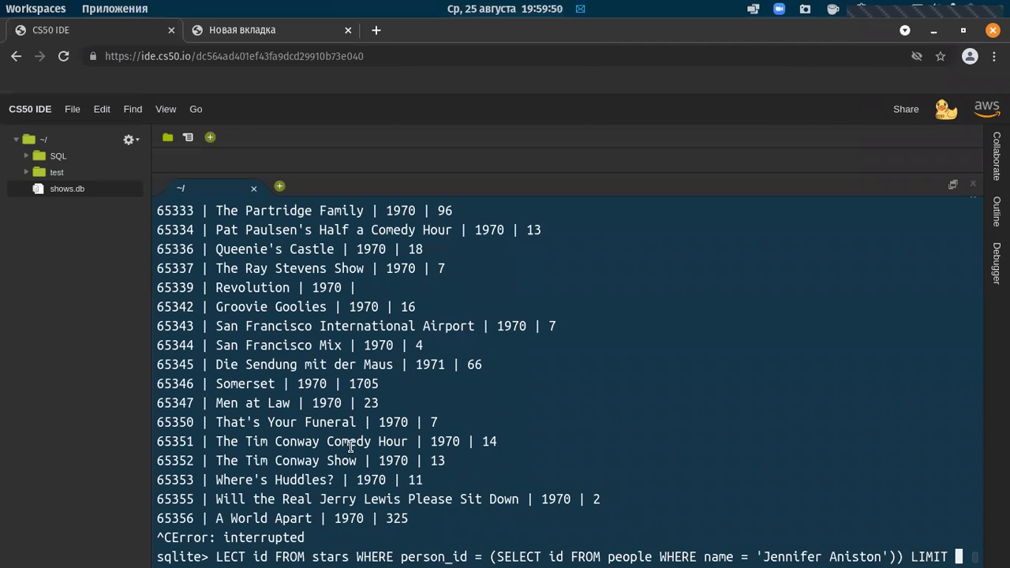
{"action": "type", "text": "10"}
{"action": "key", "text": "Return"}
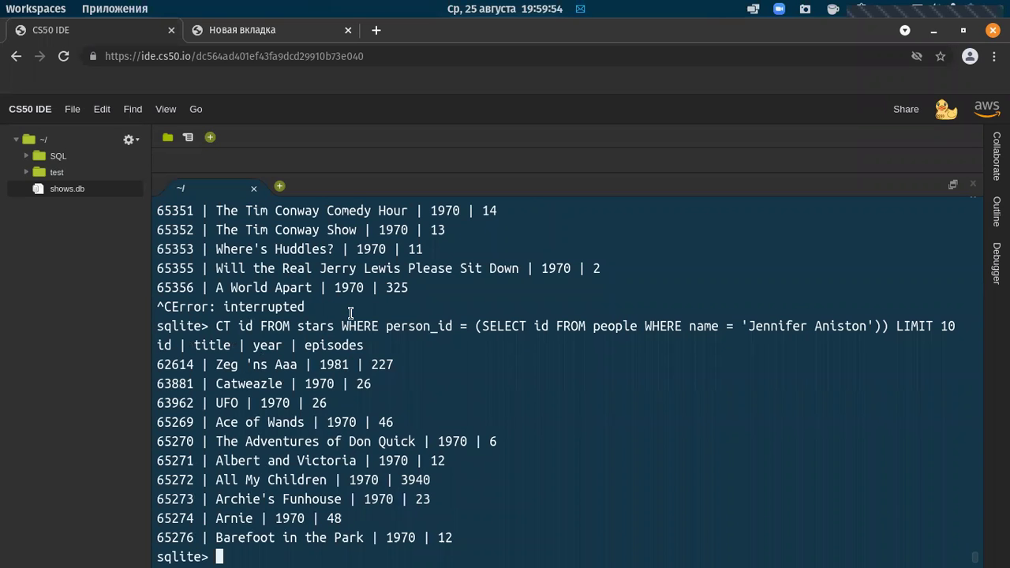
Recall the shows query limited to 10 rows and review its nested stars and people subqueries
{"action": "scroll", "coordinate": [410, 292], "scroll_direction": "up", "scroll_amount": 4}
{"action": "key", "text": "Up"}
{"action": "key", "text": "Up"}
{"action": "key", "text": "Up"}
{"action": "key", "text": "Up"}
{"action": "key", "text": "Up"}
{"action": "key", "text": "Up"}
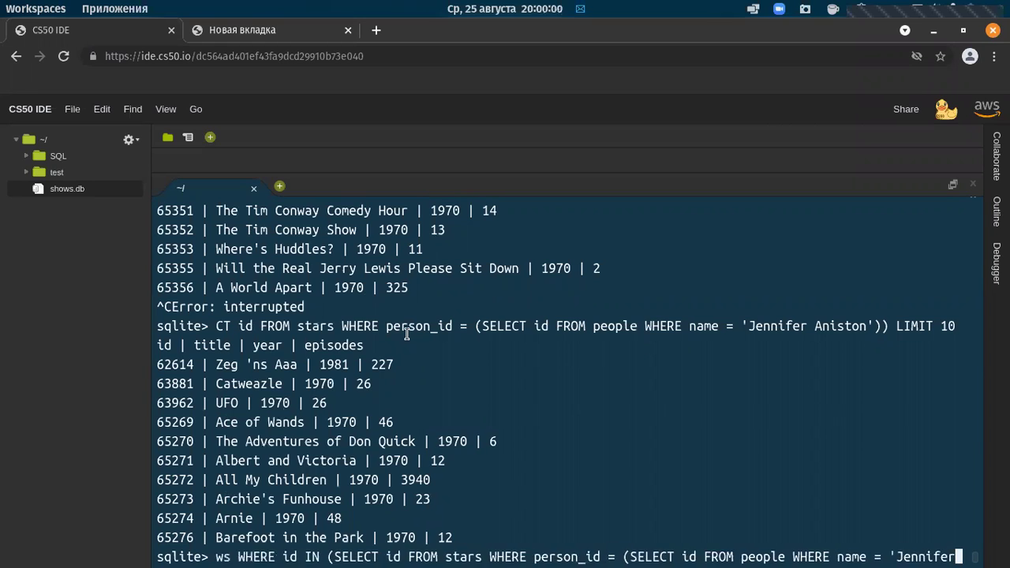
{"action": "key", "text": "Home"}
{"action": "type", "text": "SELE"}
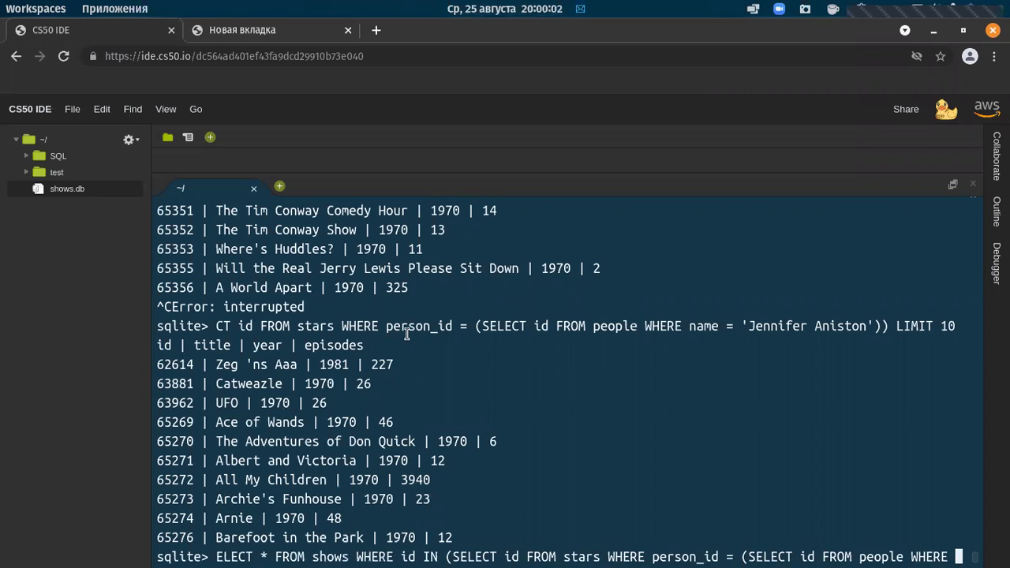
{"action": "key", "text": "ctrl+Left"}
{"action": "key", "text": "ctrl+Left"}
Copy the earlier SELECT * FROM stars query for Jennifer Aniston from the terminal output and rerun the recalled limited shows query
{"action": "scroll", "coordinate": [288, 289], "scroll_direction": "up", "scroll_amount": 15}
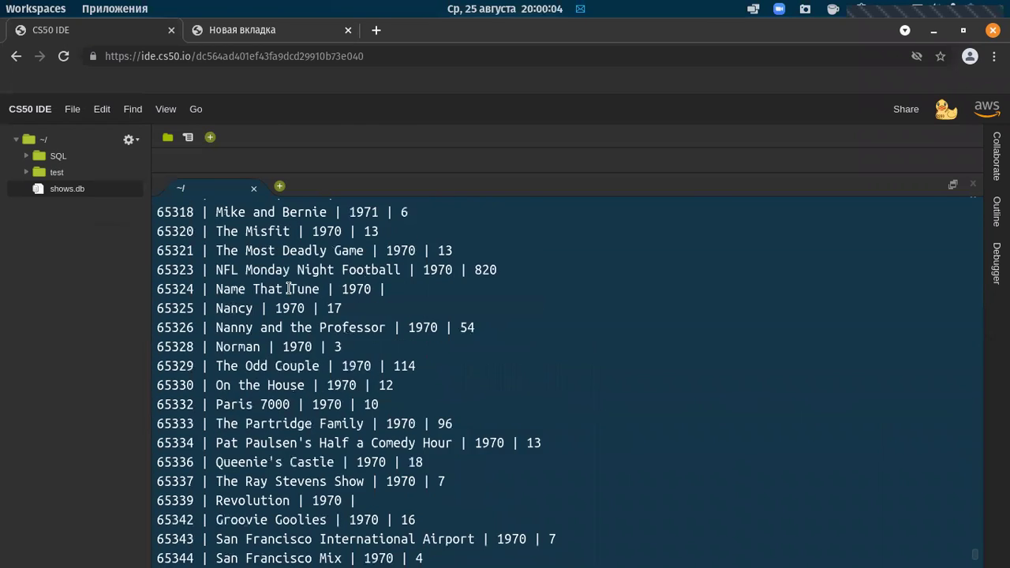
{"action": "scroll", "coordinate": [288, 289], "scroll_direction": "up", "scroll_amount": 20}
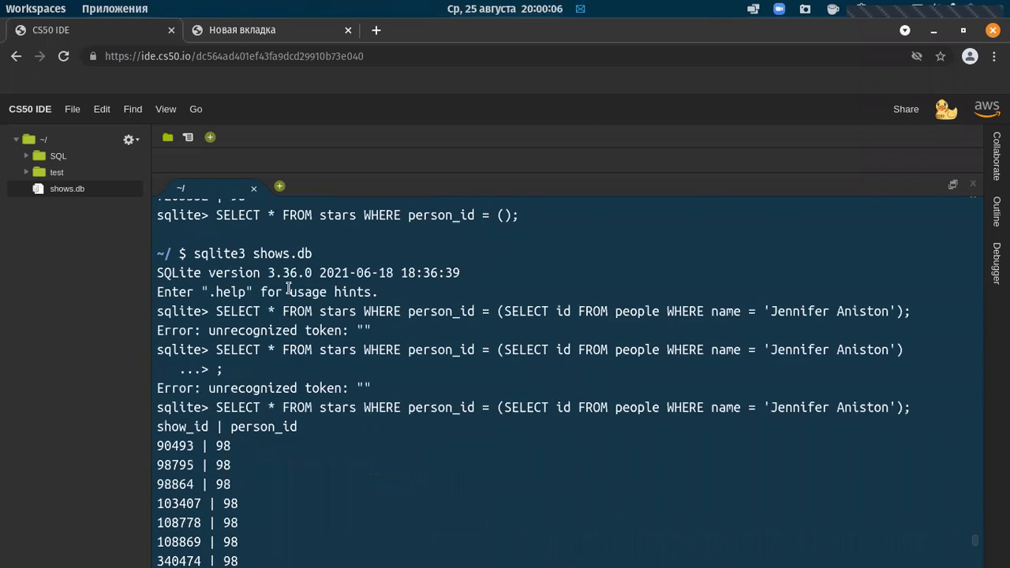
{"action": "scroll", "coordinate": [289, 319], "scroll_direction": "down", "scroll_amount": 3}
{"action": "left_click_drag", "start_coordinate": [216, 230], "coordinate": [907, 229]}
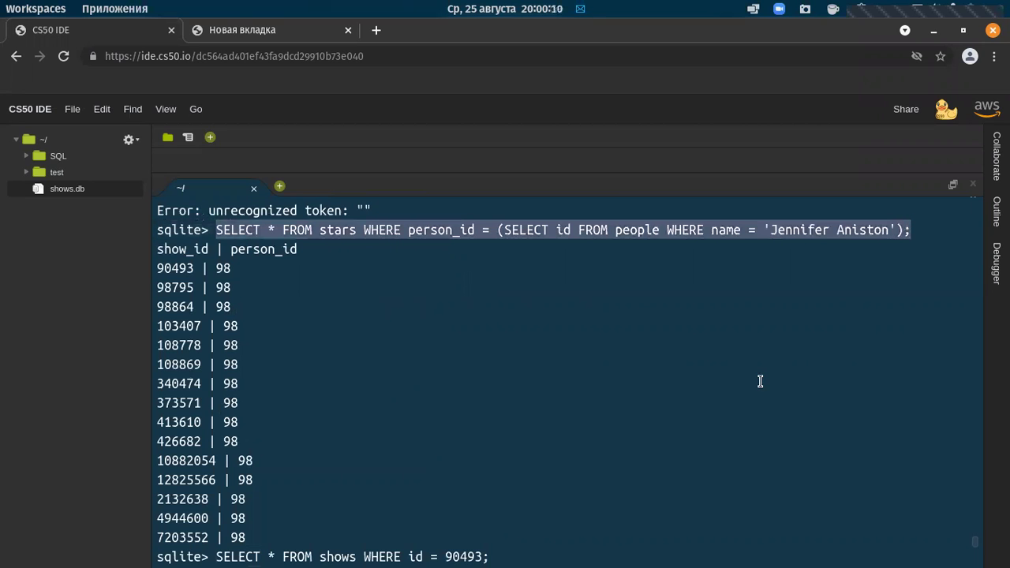
{"action": "scroll", "coordinate": [761, 381], "scroll_direction": "up", "scroll_amount": 10}
{"action": "scroll", "coordinate": [761, 381], "scroll_direction": "down", "scroll_amount": 15}
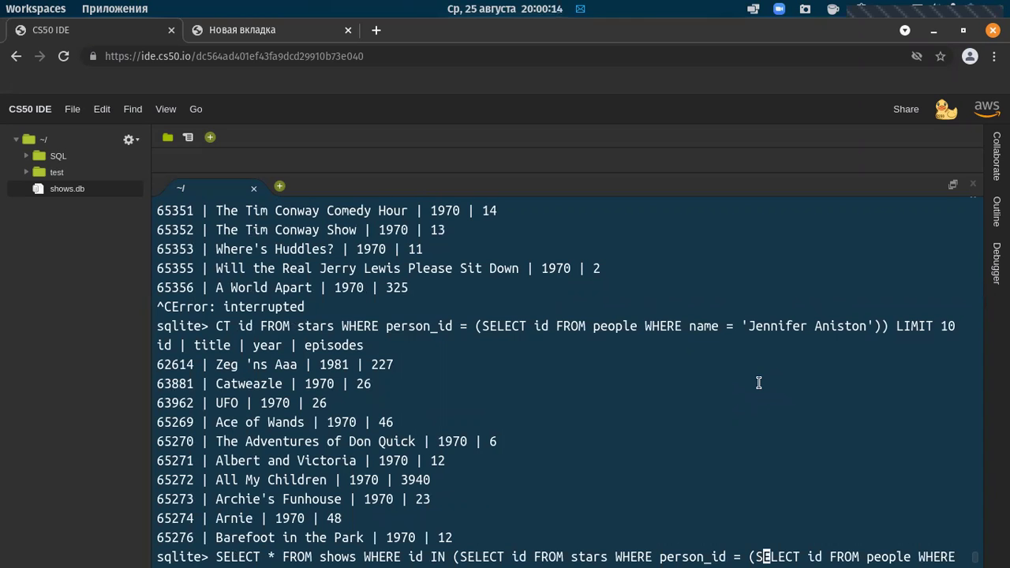
{"action": "scroll", "coordinate": [759, 383], "scroll_direction": "down", "scroll_amount": 6}
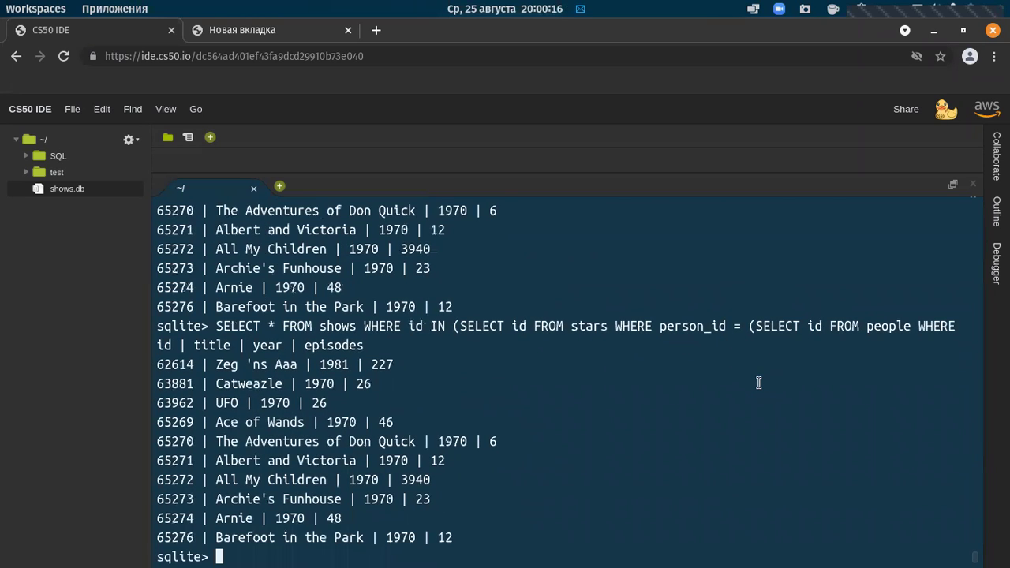
Write SELECT * FROM shows WHERE id IN () with the copied stars query inside the parentheses, minus its semicolon, and try running it
{"action": "type", "text": "SELECT "}
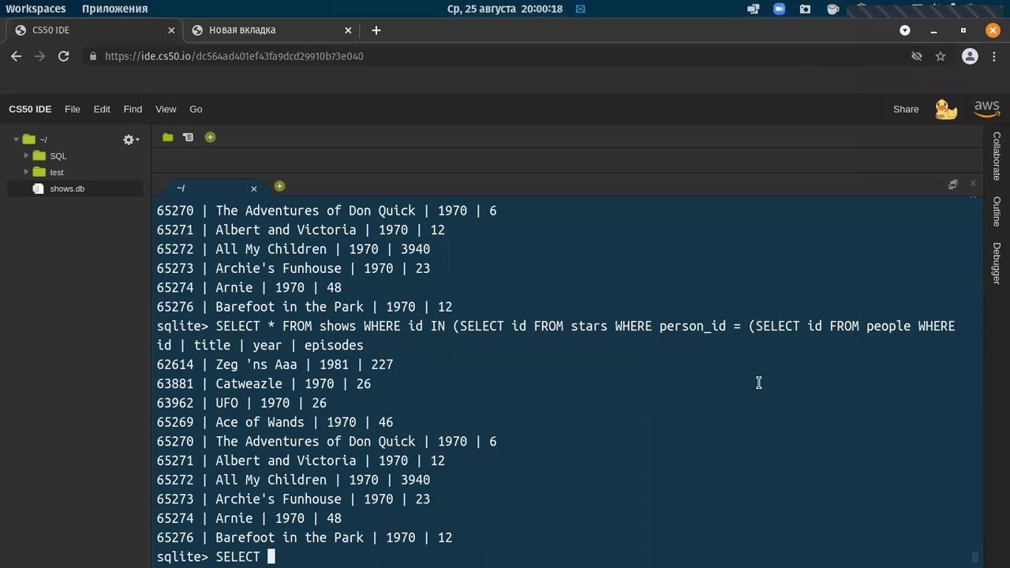
{"action": "type", "text": "* FROM sho"}
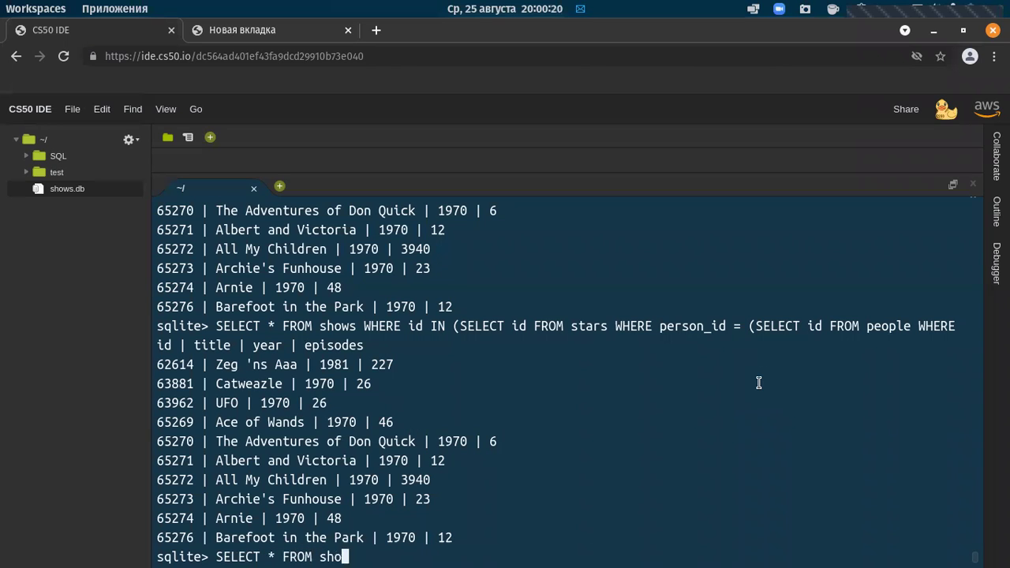
{"action": "type", "text": "ws WHERE id"}
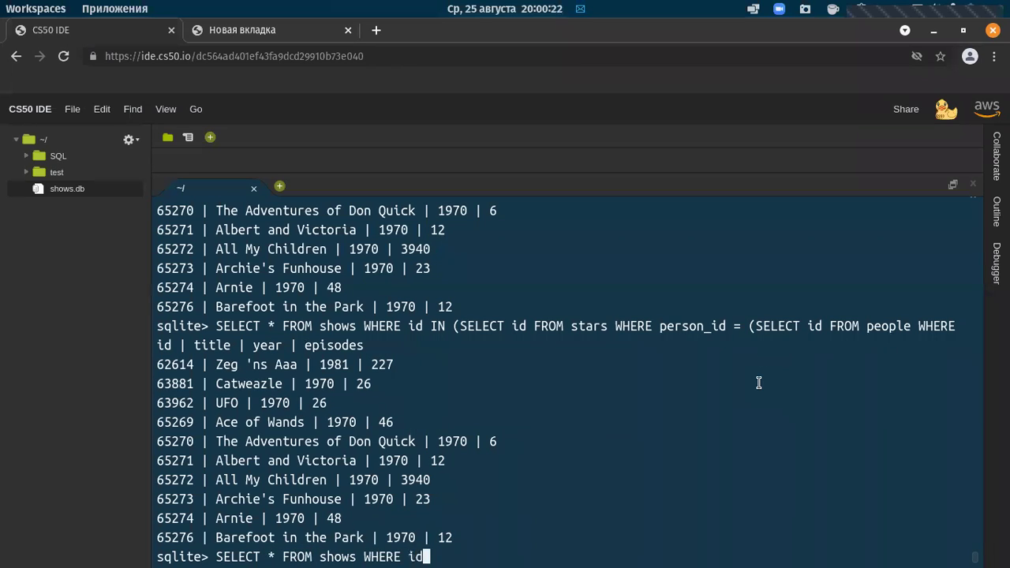
{"action": "type", "text": " IN ()"}
{"action": "key", "text": "BackSpace"}
{"action": "key", "text": "BackSpace"}
{"action": "type", "text": "()"}
{"action": "key", "text": "Left"}
{"action": "type", "text": "SELECT id FROM stars WHERE person_id = (SELECT id FROM people WHERE name = 'Jennifer Aniston');"}
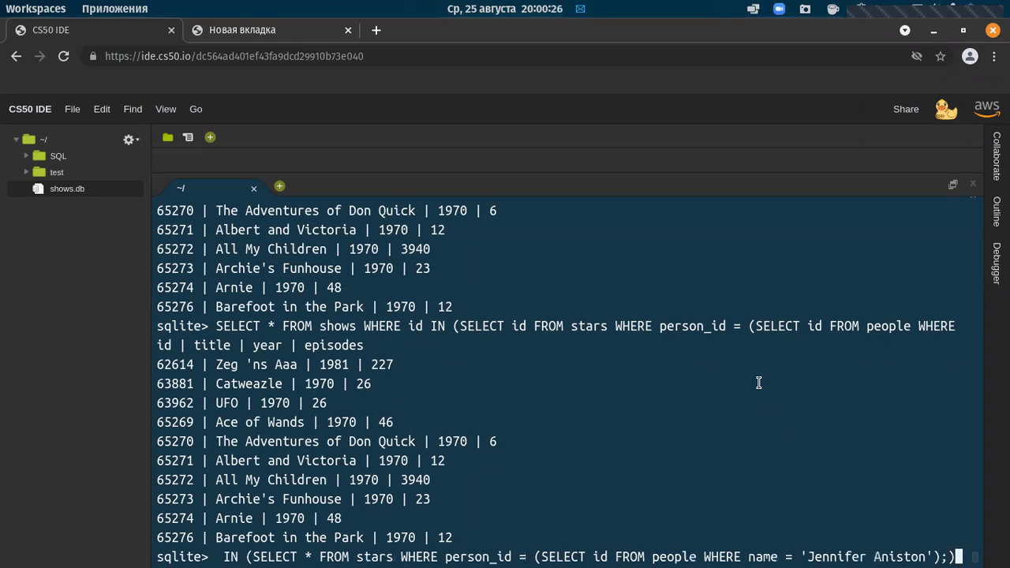
{"action": "key", "text": "BackSpace"}
{"action": "key", "text": "BackSpace"}
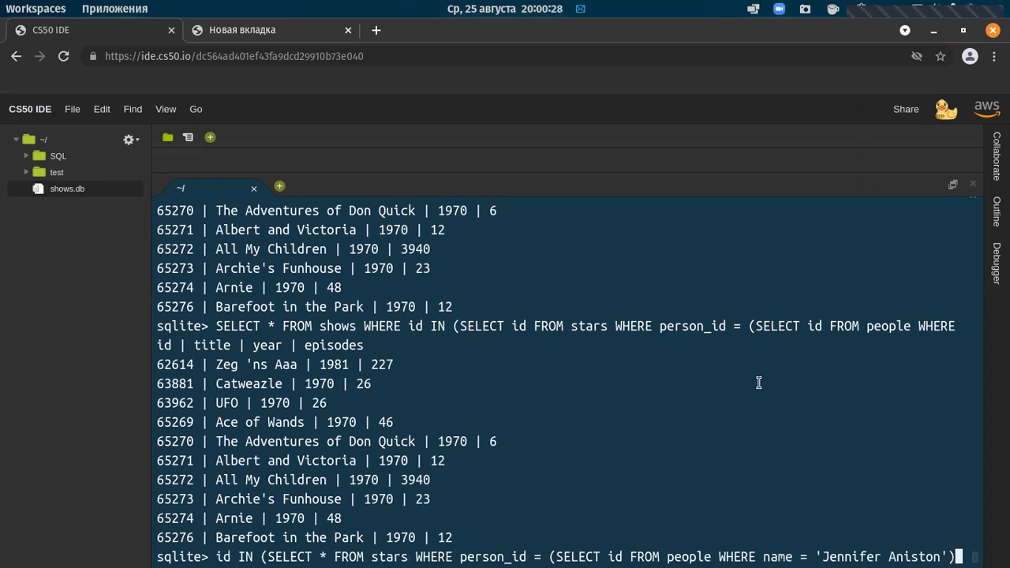
{"action": "type", "text": ")"}
{"action": "key", "text": "Return"}
Recall the rewritten shows query, select id instead of all columns in the stars subquery and run it
{"action": "key", "text": "Up"}
{"action": "key", "text": "Left"}
{"action": "key", "text": "Left"}
{"action": "key", "text": "Left"}
{"action": "key", "text": "Left"}
{"action": "key", "text": "Left"}
{"action": "key", "text": "Left"}
{"action": "key", "text": "Left"}
{"action": "key", "text": "Left"}
{"action": "key", "text": "Left"}
{"action": "key", "text": "Left"}
{"action": "key", "text": "Left"}
{"action": "key", "text": "Left"}
{"action": "key", "text": "Left"}
{"action": "key", "text": "Left"}
{"action": "key", "text": "Left"}
{"action": "key", "text": "Left"}
{"action": "key", "text": "Left"}
{"action": "key", "text": "Left"}
{"action": "key", "text": "Left"}
{"action": "key", "text": "Left"}
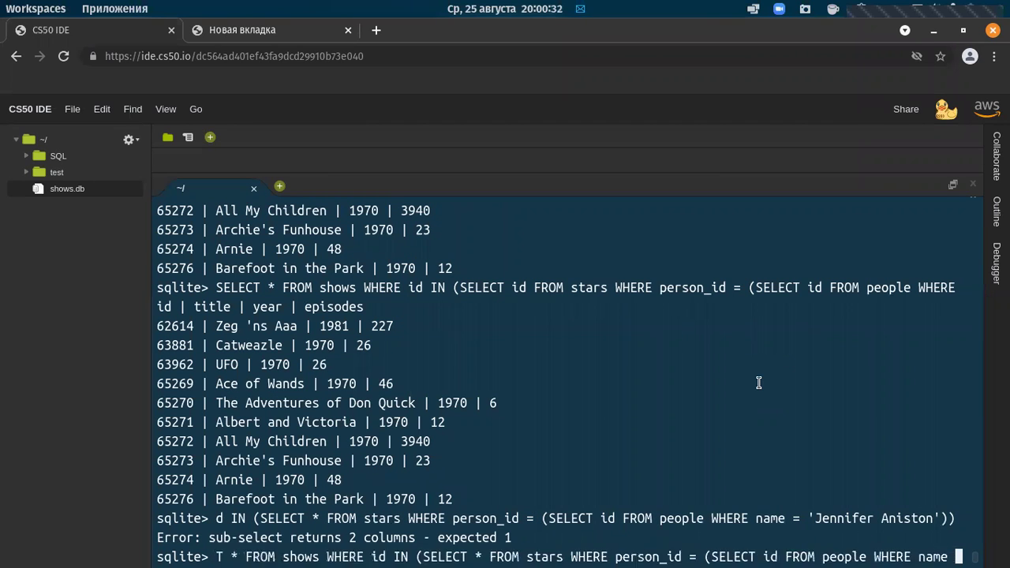
{"action": "key", "text": "Left"}
{"action": "key", "text": "Left"}
{"action": "key", "text": "Left"}
{"action": "key", "text": "Left"}
{"action": "key", "text": "Left"}
{"action": "key", "text": "Left"}
{"action": "key", "text": "Left"}
{"action": "key", "text": "Left"}
{"action": "key", "text": "Left"}
{"action": "key", "text": "Left"}
{"action": "key", "text": "Left"}
{"action": "key", "text": "Left"}
{"action": "key", "text": "Left"}
{"action": "key", "text": "Left"}
{"action": "key", "text": "Left"}
{"action": "key", "text": "Left"}
{"action": "key", "text": "Left"}
{"action": "key", "text": "Left"}
{"action": "key", "text": "Left"}
{"action": "key", "text": "Left"}
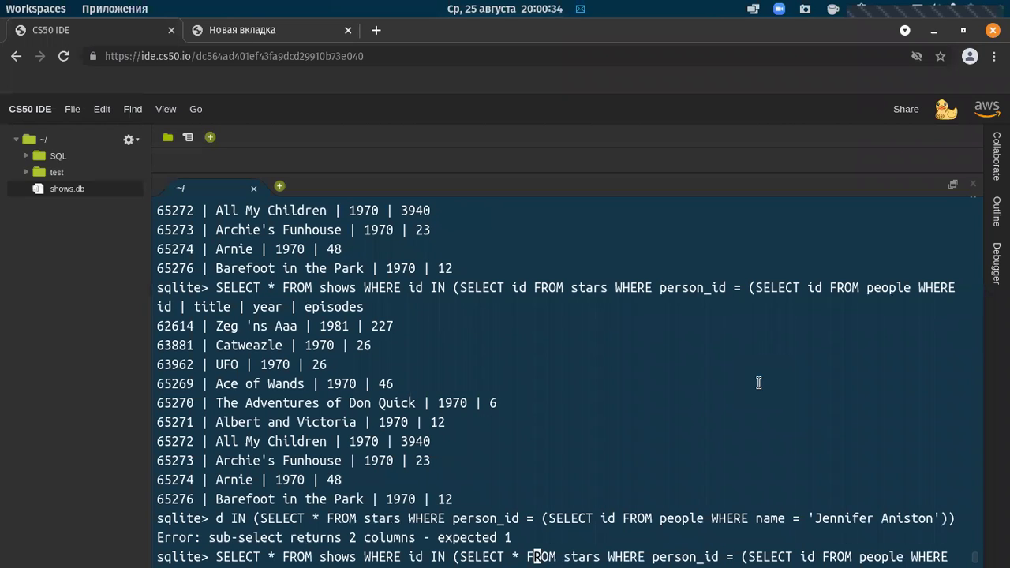
{"action": "key", "text": "BackSpace"}
{"action": "key", "text": "BackSpace"}
{"action": "type", "text": "id"}
{"action": "key", "text": "Return"}
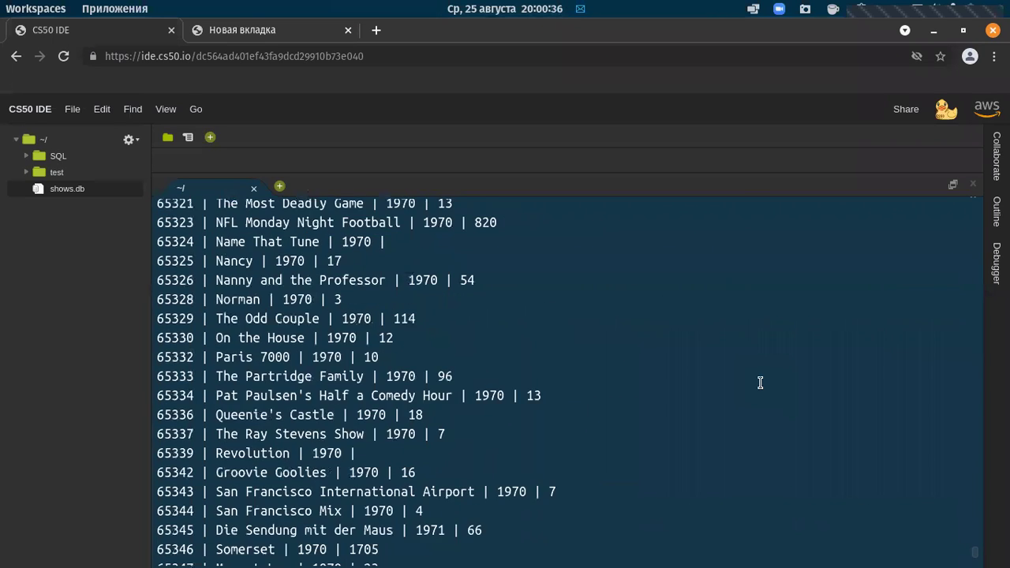
Select show_id instead of all columns in the stars subquery of the nested shows query and run it
{"action": "scroll", "coordinate": [756, 380], "scroll_direction": "up", "scroll_amount": 15}
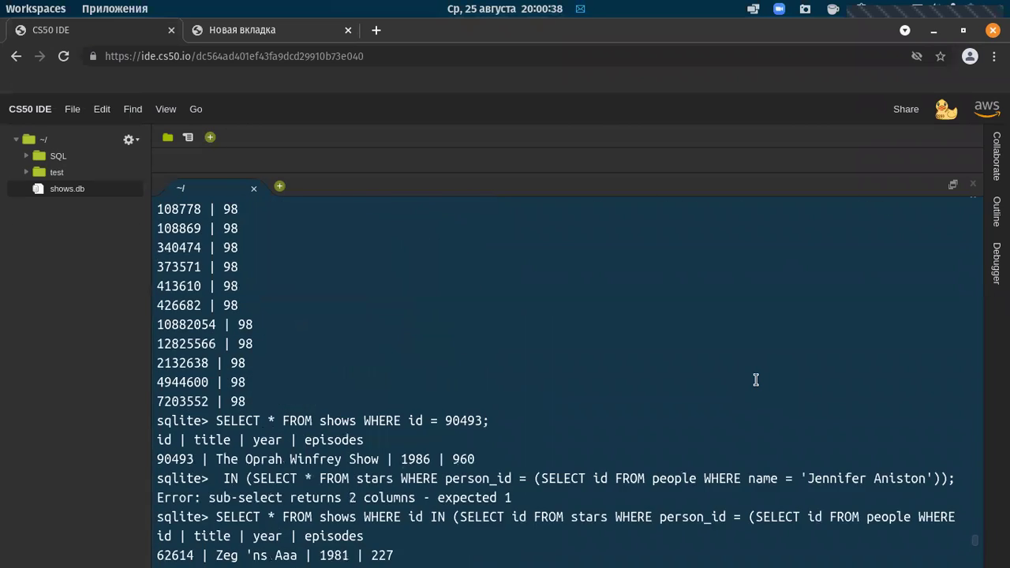
{"action": "scroll", "coordinate": [755, 380], "scroll_direction": "down", "scroll_amount": 15}
{"action": "type", "text": "sh"}
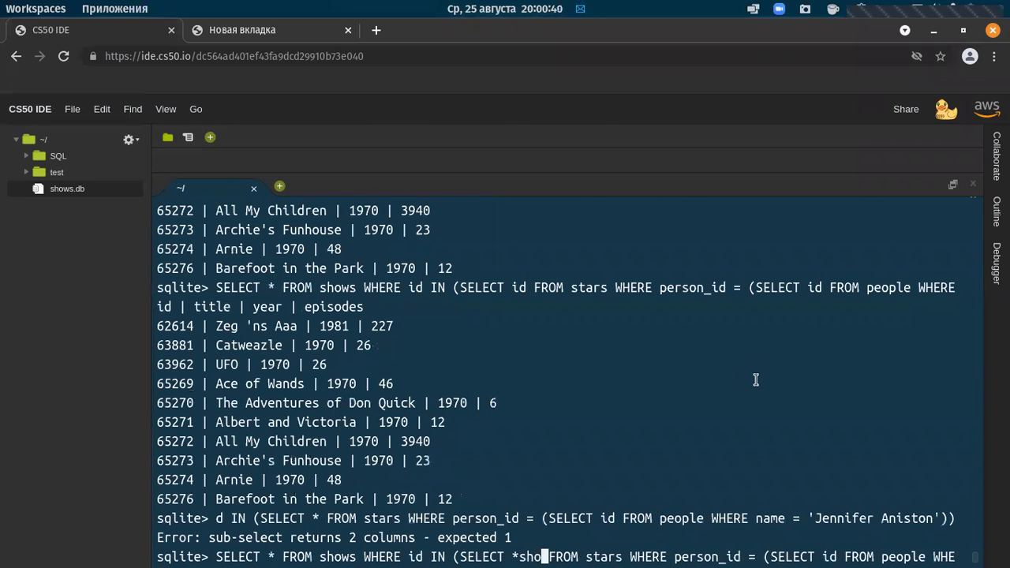
{"action": "key", "text": "BackSpace"}
{"action": "key", "text": "BackSpace"}
{"action": "key", "text": "BackSpace"}
{"action": "type", "text": "show_id"}
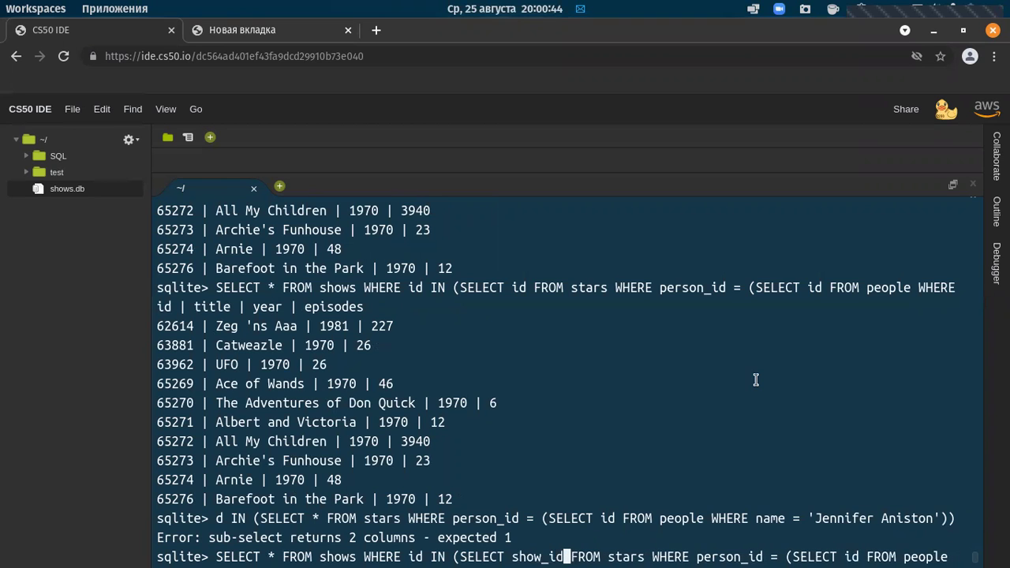
{"action": "key", "text": "Return"}
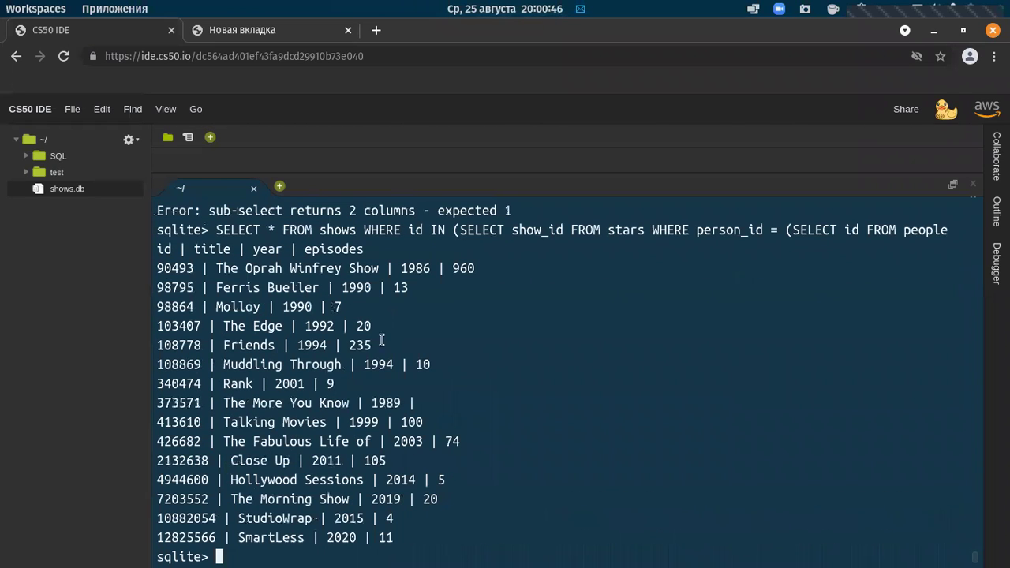
Review the rows returned for Jennifer Aniston's shows and the nested query that produced them
{"action": "left_click_drag", "start_coordinate": [158, 266], "coordinate": [393, 535]}
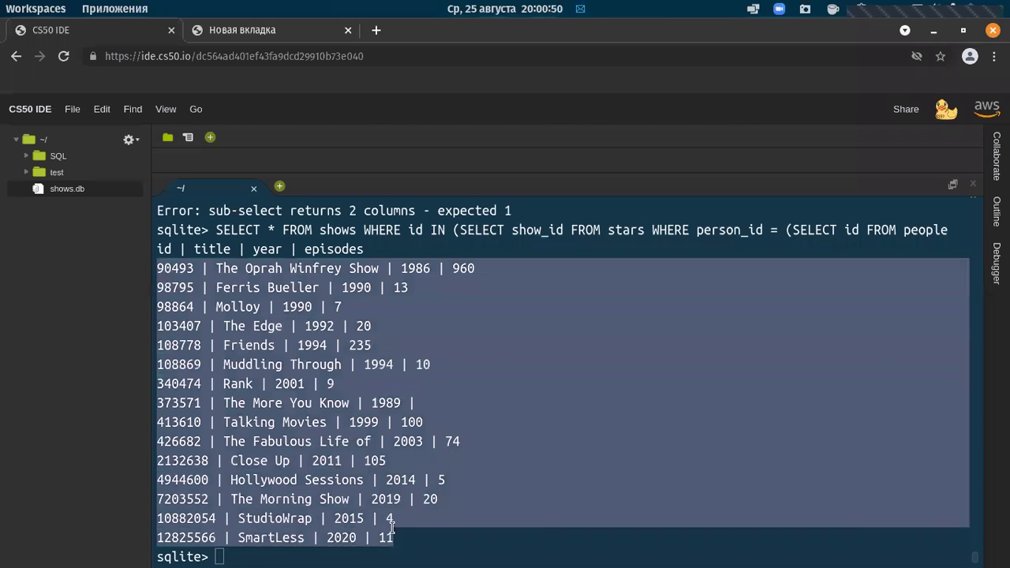
{"action": "left_click", "coordinate": [392, 535]}
{"action": "scroll", "coordinate": [331, 387], "scroll_direction": "up", "scroll_amount": 2}
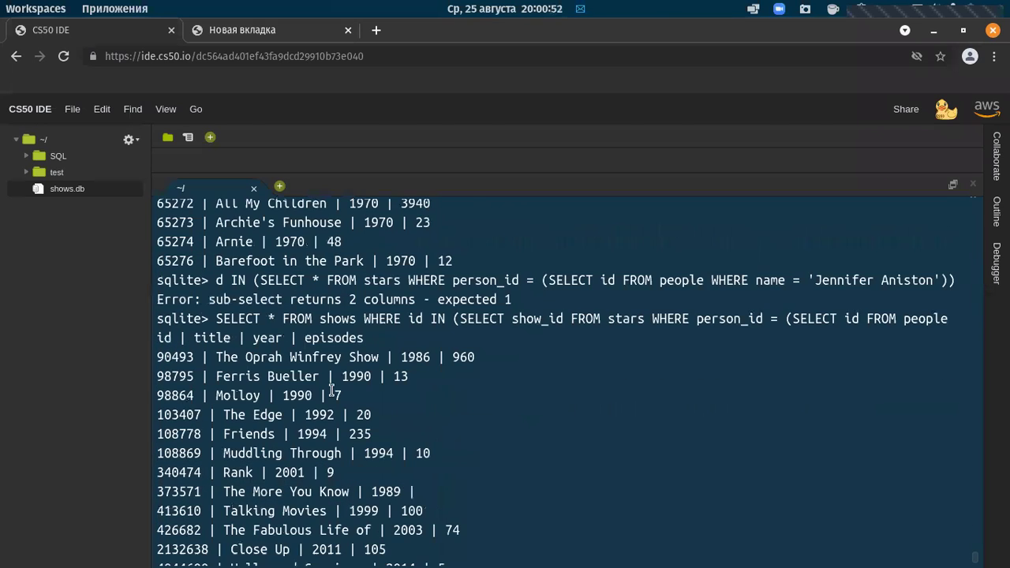
{"action": "left_click_drag", "start_coordinate": [214, 319], "coordinate": [885, 319]}
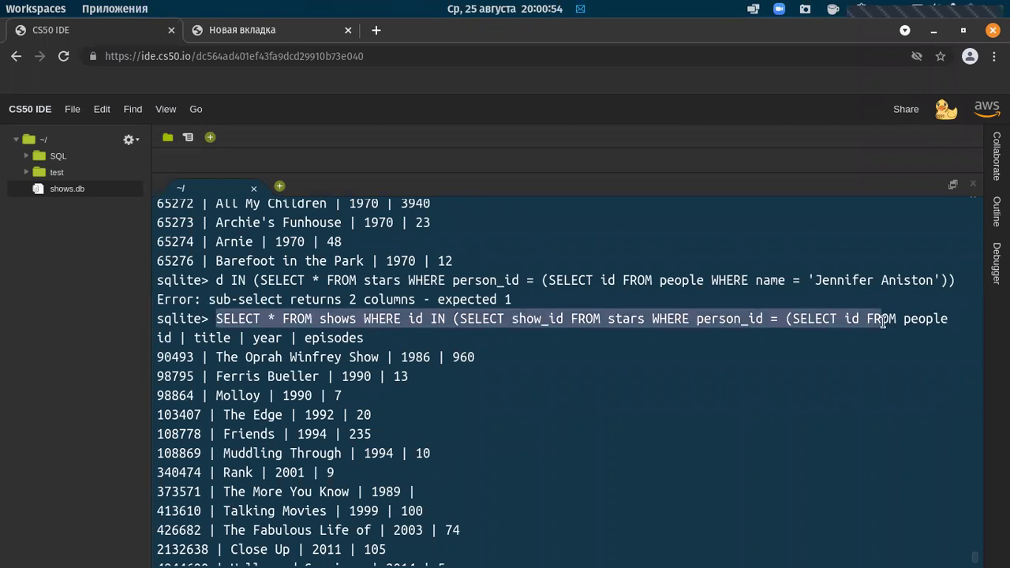
{"action": "scroll", "coordinate": [521, 379], "scroll_direction": "down", "scroll_amount": 2}
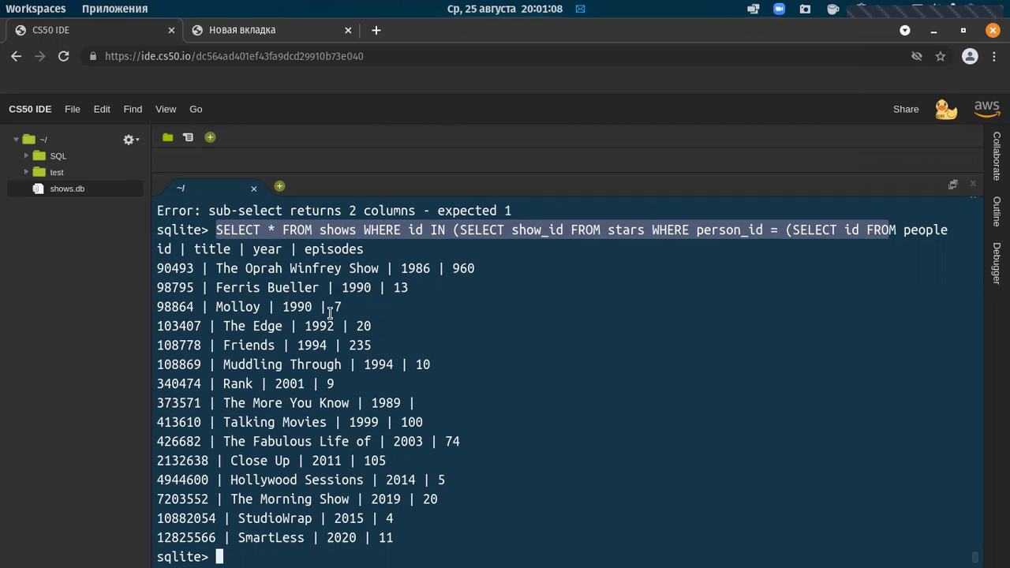
Recall the nested shows query, select title instead of all columns in the outer query, run it and highlight the returned titles
{"action": "key", "text": "Up"}
{"action": "key", "text": "Left"}
{"action": "key", "text": "Left"}
{"action": "key", "text": "Left"}
{"action": "key", "text": "Left"}
{"action": "key", "text": "Left"}
{"action": "key", "text": "Left"}
{"action": "key", "text": "Left"}
{"action": "key", "text": "Left"}
{"action": "key", "text": "Left"}
{"action": "key", "text": "Left"}
{"action": "key", "text": "Left"}
{"action": "key", "text": "Left"}
{"action": "key", "text": "Left"}
{"action": "key", "text": "Left"}
{"action": "key", "text": "Left"}
{"action": "key", "text": "Left"}
{"action": "key", "text": "Left"}
{"action": "key", "text": "Left"}
{"action": "key", "text": "Left"}
{"action": "key", "text": "Left"}
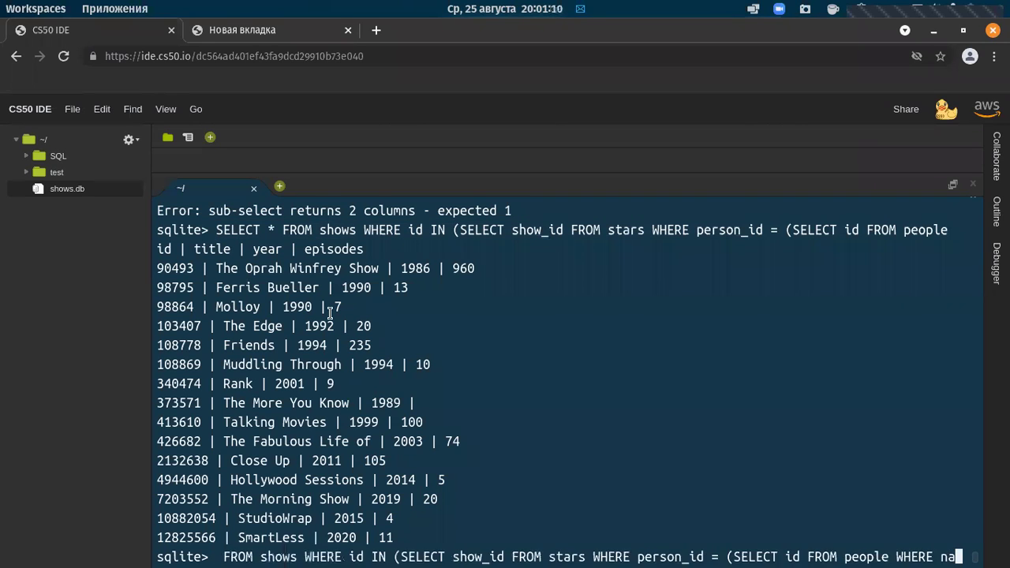
{"action": "key", "text": "Left"}
{"action": "key", "text": "Left"}
{"action": "key", "text": "Left"}
{"action": "key", "text": "Left"}
{"action": "key", "text": "Left"}
{"action": "key", "text": "Left"}
{"action": "key", "text": "Left"}
{"action": "key", "text": "Left"}
{"action": "key", "text": "Left"}
{"action": "key", "text": "Left"}
{"action": "key", "text": "Left"}
{"action": "key", "text": "Left"}
{"action": "key", "text": "Left"}
{"action": "key", "text": "Left"}
{"action": "key", "text": "Left"}
{"action": "key", "text": "Left"}
{"action": "key", "text": "Left"}
{"action": "key", "text": "Left"}
{"action": "key", "text": "Left"}
{"action": "key", "text": "Left"}
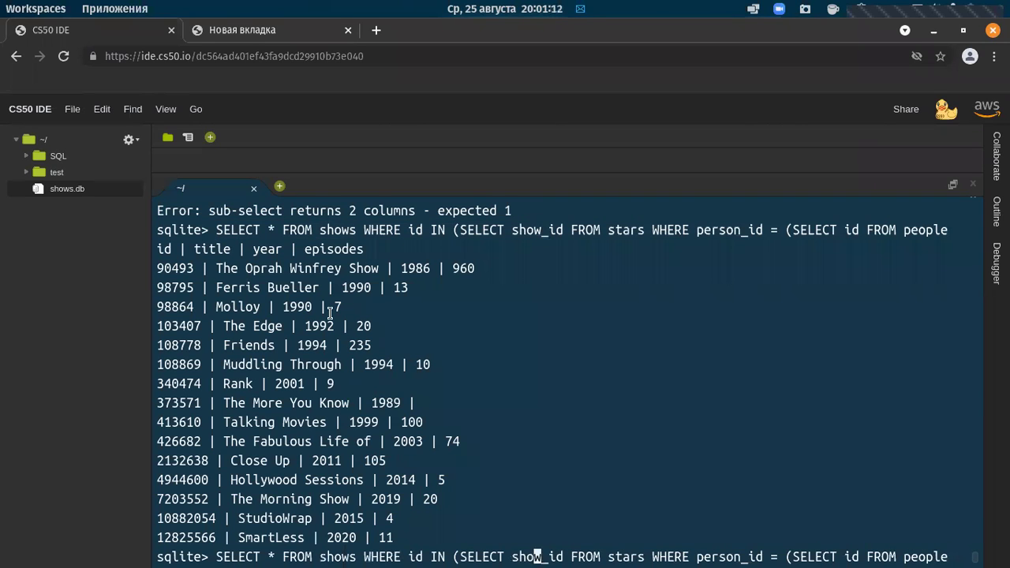
{"action": "key", "text": "Left"}
{"action": "key", "text": "Left"}
{"action": "key", "text": "Left"}
{"action": "key", "text": "Left"}
{"action": "key", "text": "Left"}
{"action": "key", "text": "Left"}
{"action": "key", "text": "Left"}
{"action": "key", "text": "Left"}
{"action": "key", "text": "Left"}
{"action": "key", "text": "Left"}
{"action": "key", "text": "Left"}
{"action": "key", "text": "Left"}
{"action": "key", "text": "Left"}
{"action": "key", "text": "Left"}
{"action": "key", "text": "Left"}
{"action": "key", "text": "Left"}
{"action": "key", "text": "Left"}
{"action": "key", "text": "Left"}
{"action": "key", "text": "Left"}
{"action": "key", "text": "BackSpace"}
{"action": "type", "text": "title"}
{"action": "key", "text": "Return"}
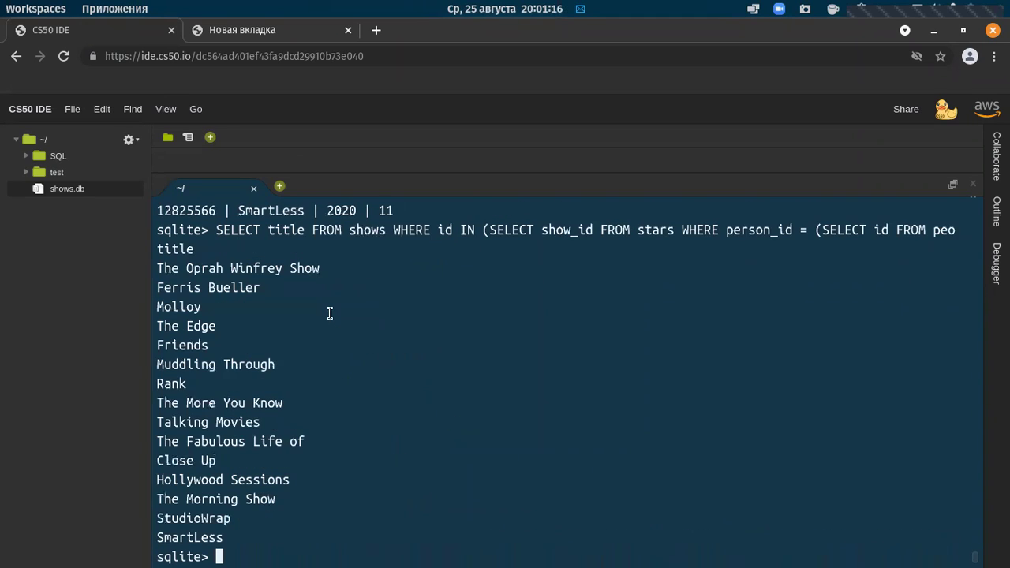
{"action": "left_click_drag", "start_coordinate": [157, 261], "coordinate": [226, 535]}
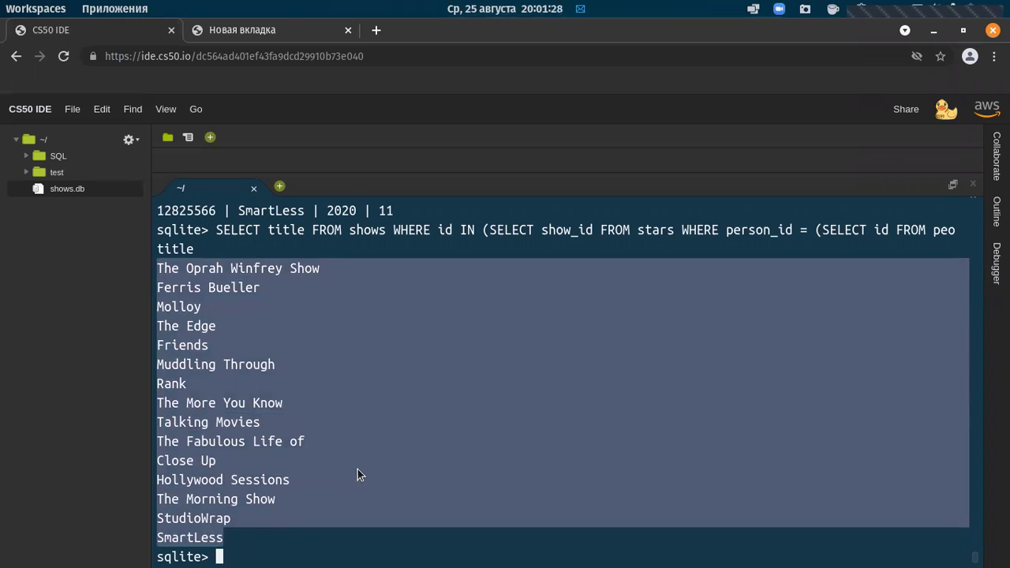
Run .schema and look through the definitions of the stars, writers, ratings and people tables
{"action": "type", "text": "schema"}
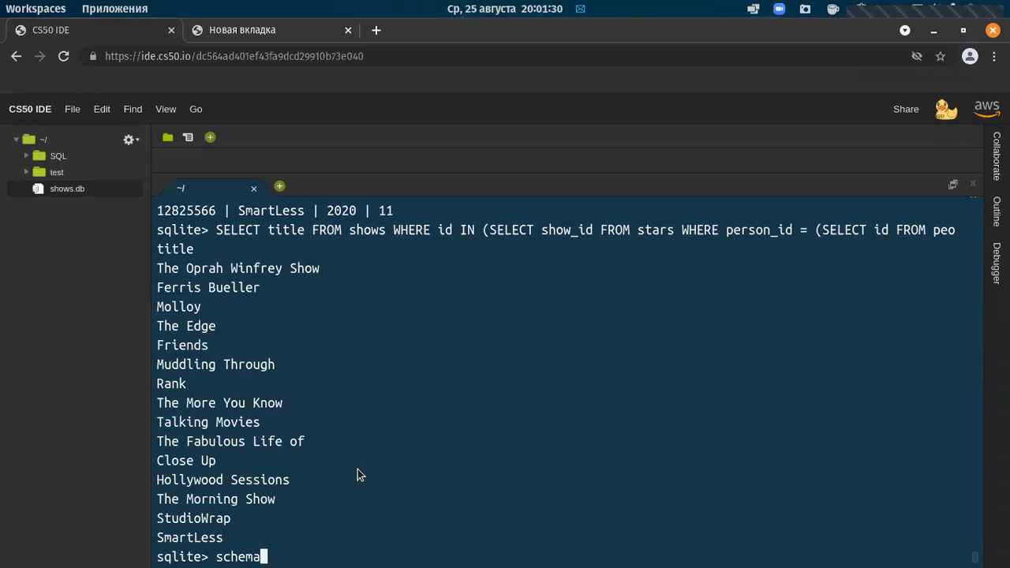
{"action": "key", "text": "Left"}
{"action": "key", "text": "Left"}
{"action": "key", "text": "Left"}
{"action": "key", "text": "Left"}
{"action": "key", "text": "Left"}
{"action": "key", "text": "Left"}
{"action": "type", "text": "."}
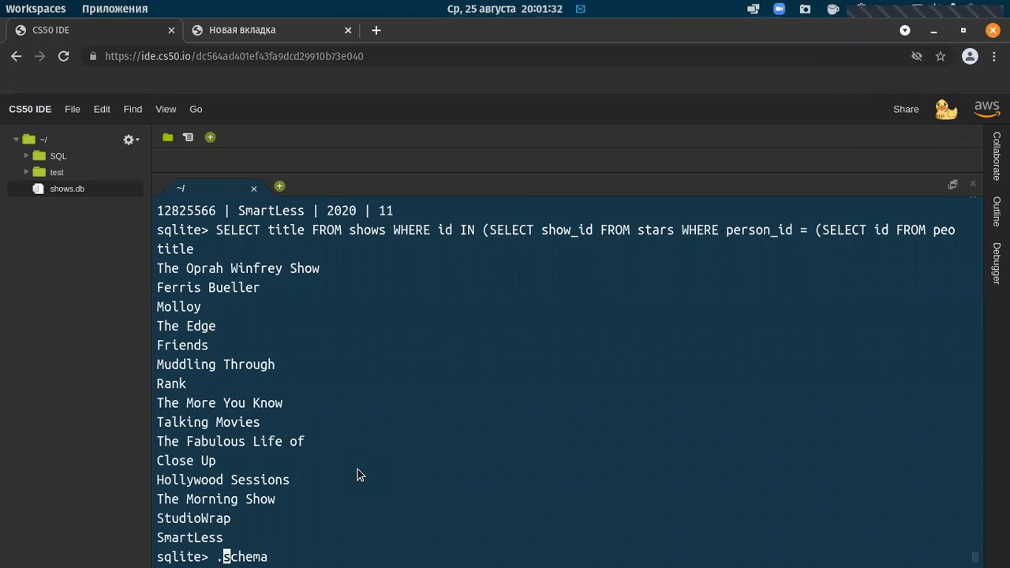
{"action": "key", "text": "Return"}
{"action": "scroll", "coordinate": [357, 474], "scroll_direction": "up", "scroll_amount": 3}
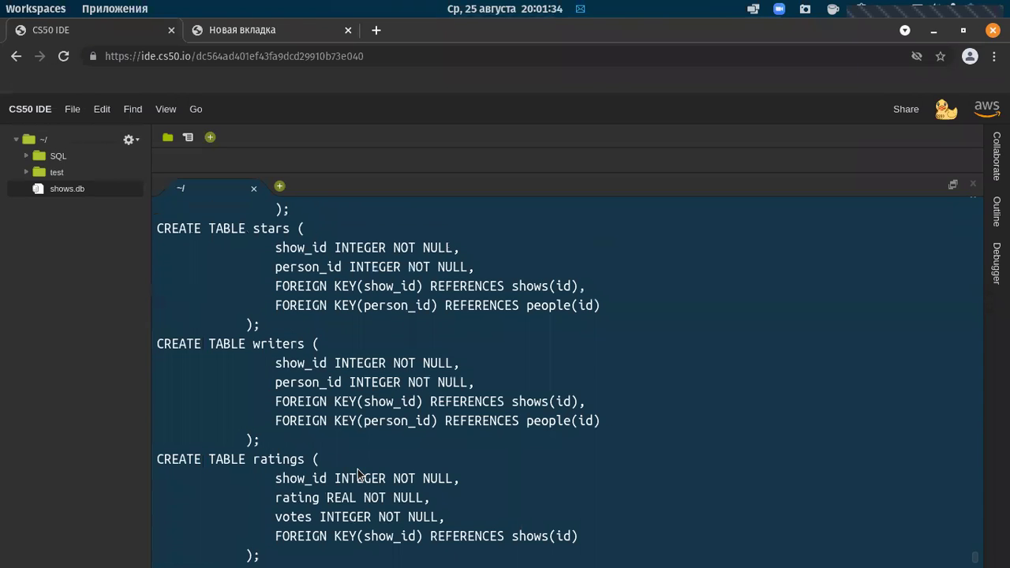
{"action": "scroll", "coordinate": [358, 474], "scroll_direction": "down", "scroll_amount": 3}
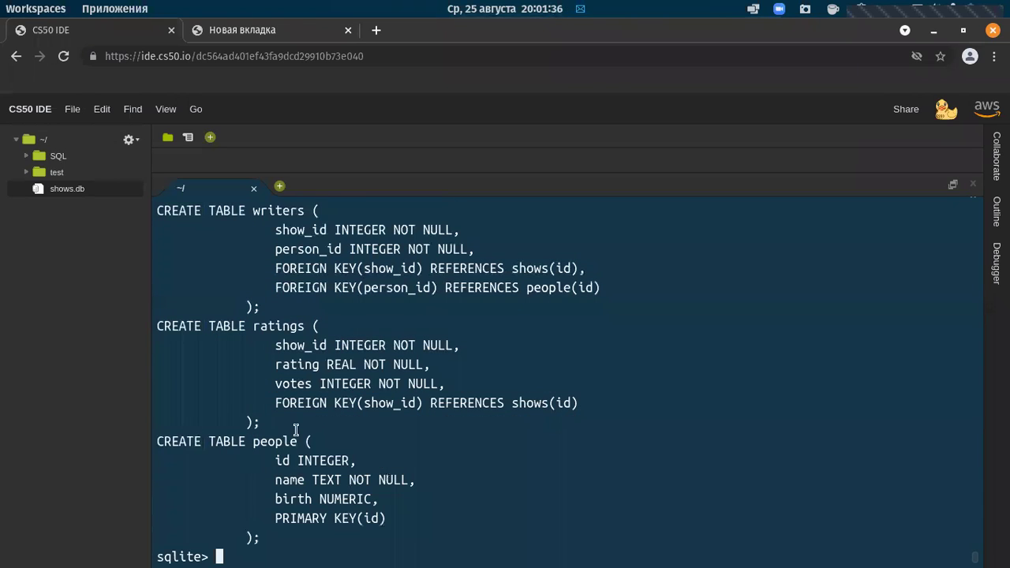
{"action": "type", "text": "SELECT"}
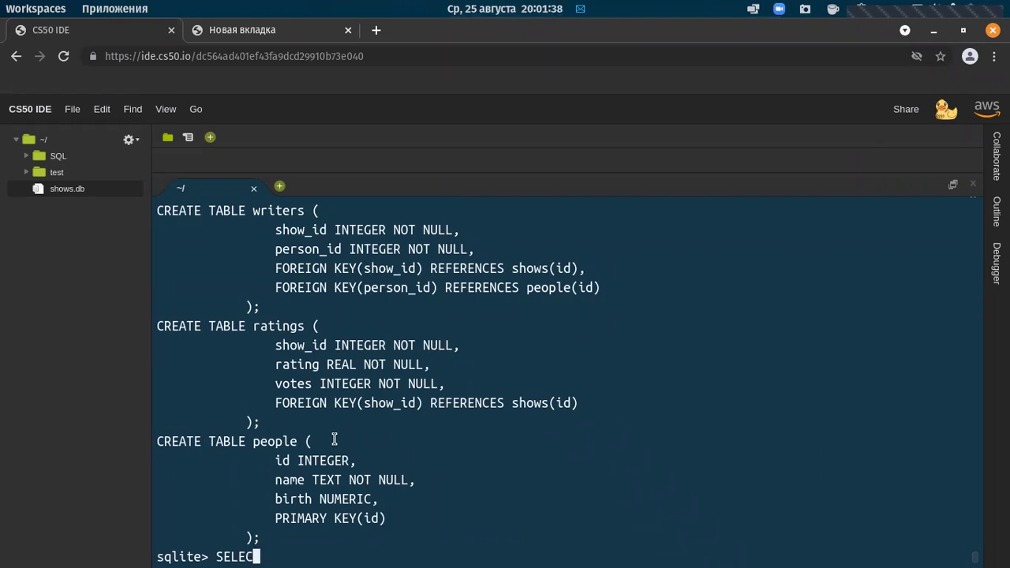
{"action": "key", "text": "BackSpace"}
{"action": "key", "text": "BackSpace"}
{"action": "key", "text": "BackSpace"}
{"action": "key", "text": "BackSpace"}
{"action": "key", "text": "BackSpace"}
{"action": "key", "text": "BackSpace"}
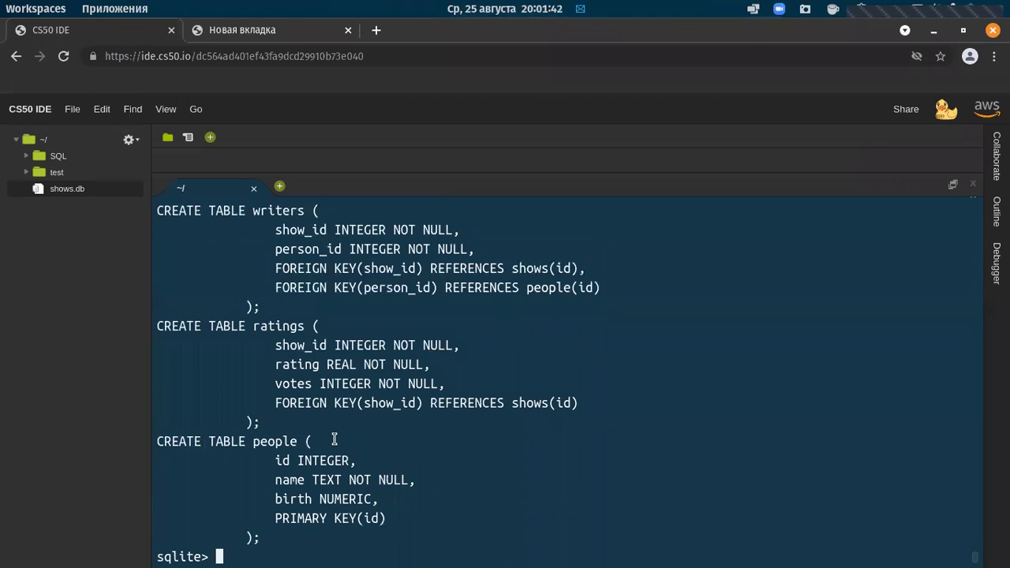
Run SELECT * FROM people where id = 1; to query the person with id 1
{"action": "type", "text": "SEL"}
{"action": "key", "text": "BackSpace"}
{"action": "key", "text": "BackSpace"}
{"action": "type", "text": "ELECT * FROM poep"}
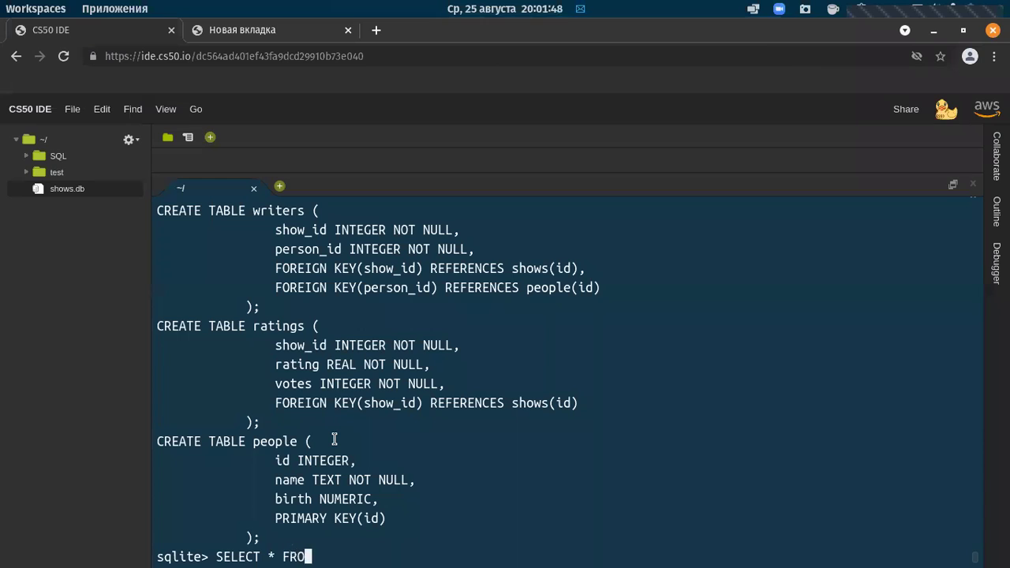
{"action": "key", "text": "BackSpace"}
{"action": "key", "text": "BackSpace"}
{"action": "key", "text": "BackSpace"}
{"action": "type", "text": "eople "}
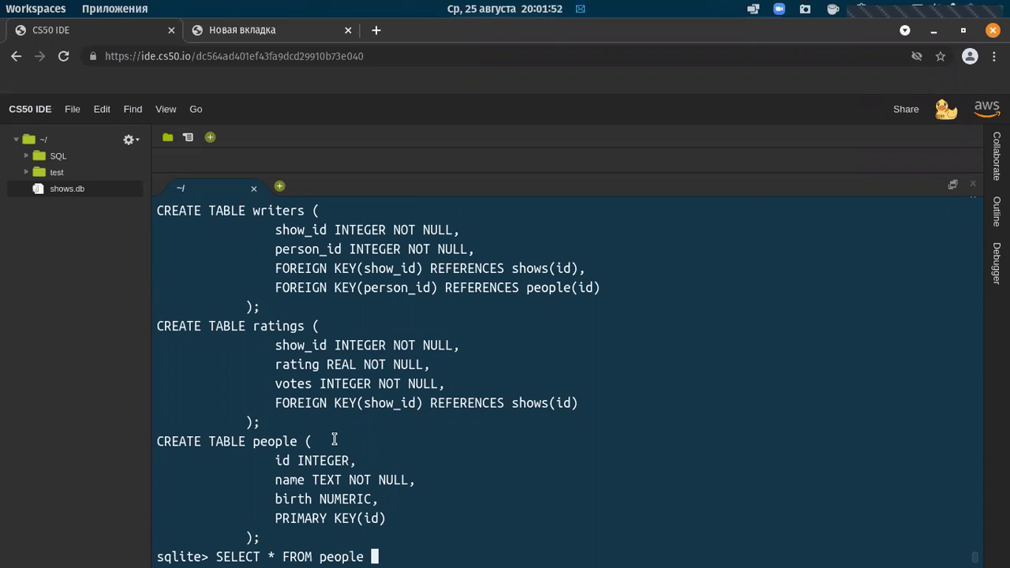
{"action": "type", "text": "where id = 1;"}
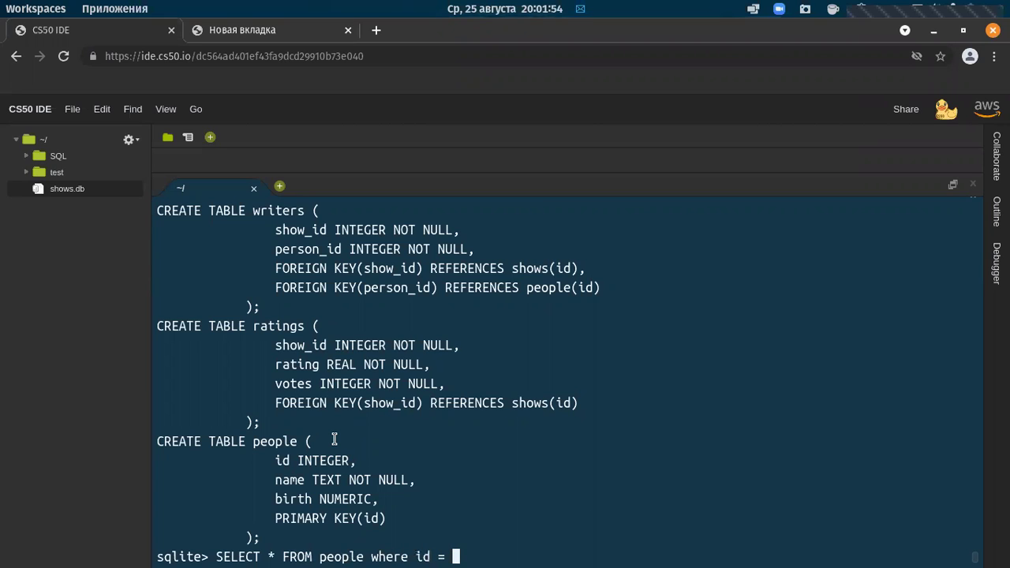
{"action": "key", "text": "Return"}
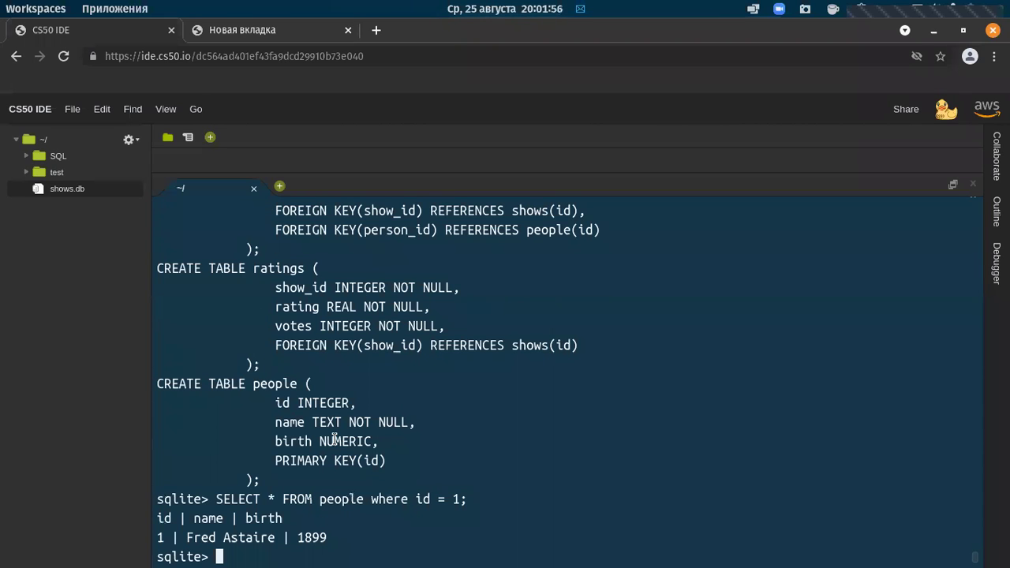
Recall the people query and replace SELECT * with DELETE, giving DELETE FROM people where id = 1;
{"action": "key", "text": "Up"}
{"action": "key", "text": "Left"}
{"action": "key", "text": "Left"}
{"action": "key", "text": "Left"}
{"action": "key", "text": "Left"}
{"action": "key", "text": "Left"}
{"action": "key", "text": "Left"}
{"action": "key", "text": "Left"}
{"action": "key", "text": "Left"}
{"action": "key", "text": "Left"}
{"action": "key", "text": "Left"}
{"action": "key", "text": "Left"}
{"action": "key", "text": "Left"}
{"action": "key", "text": "Left"}
{"action": "key", "text": "Left"}
{"action": "key", "text": "Left"}
{"action": "key", "text": "Left"}
{"action": "key", "text": "Left"}
{"action": "key", "text": "Left"}
{"action": "key", "text": "Left"}
{"action": "key", "text": "Left"}
{"action": "key", "text": "Left"}
{"action": "key", "text": "Left"}
{"action": "key", "text": "Left"}
{"action": "key", "text": "BackSpace"}
{"action": "key", "text": "BackSpace"}
{"action": "key", "text": "BackSpace"}
{"action": "key", "text": "BackSpace"}
{"action": "key", "text": "BackSpace"}
{"action": "key", "text": "BackSpace"}
{"action": "key", "text": "BackSpace"}
{"action": "key", "text": "BackSpace"}
{"action": "key", "text": "BackSpace"}
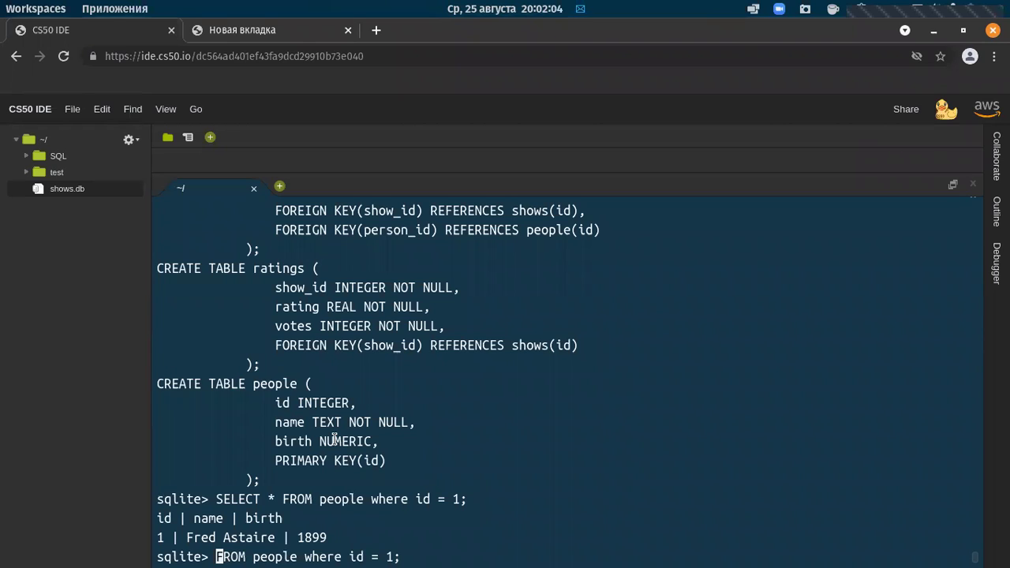
{"action": "type", "text": "DELETE"}
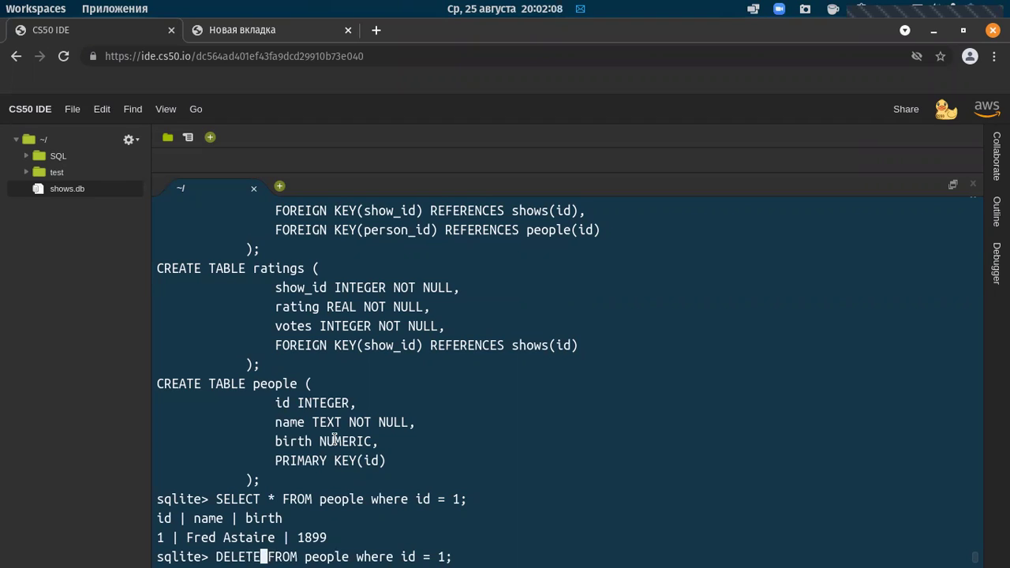
Run DELETE FROM people where id = 1; to remove that person from the people table
{"action": "key", "text": "Right"}
{"action": "key", "text": "Right"}
{"action": "key", "text": "Right"}
{"action": "key", "text": "Right"}
{"action": "key", "text": "Right"}
{"action": "key", "text": "Right"}
{"action": "key", "text": "Right"}
{"action": "key", "text": "Right"}
{"action": "key", "text": "Right"}
{"action": "key", "text": "Right"}
{"action": "key", "text": "Right"}
{"action": "key", "text": "Right"}
{"action": "key", "text": "Right"}
{"action": "key", "text": "Right"}
{"action": "key", "text": "Right"}
{"action": "key", "text": "Right"}
{"action": "key", "text": "Right"}
{"action": "key", "text": "Right"}
{"action": "key", "text": "Right"}
{"action": "key", "text": "Right"}
{"action": "key", "text": "Right"}
{"action": "key", "text": "Right"}
{"action": "key", "text": "Right"}
{"action": "key", "text": "Right"}
{"action": "key", "text": "Right"}
{"action": "key", "text": "Return"}
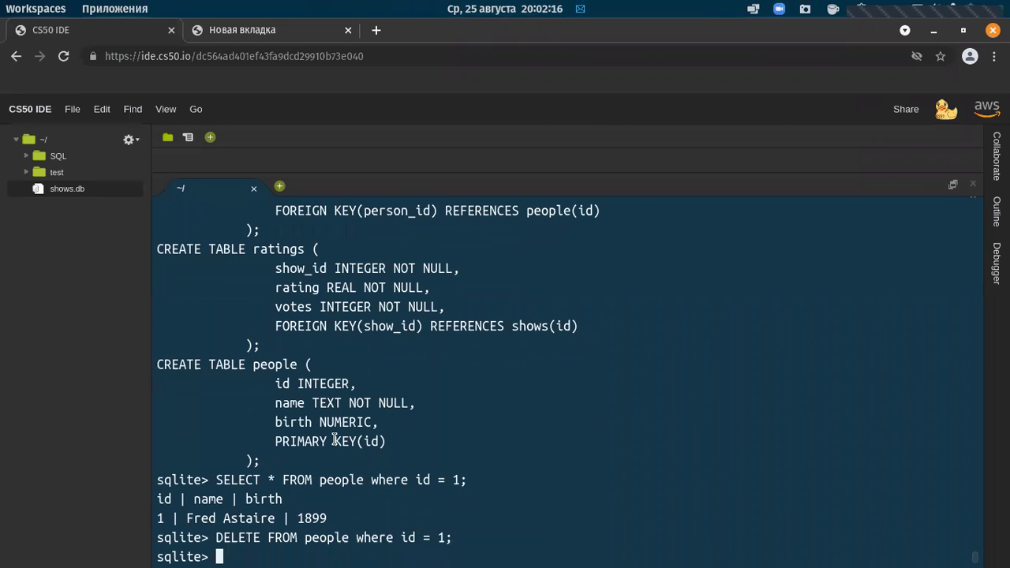
Recall and rerun SELECT * FROM people where id = 1; to check for the deleted row
{"action": "key", "text": "Up"}
{"action": "key", "text": "Up"}
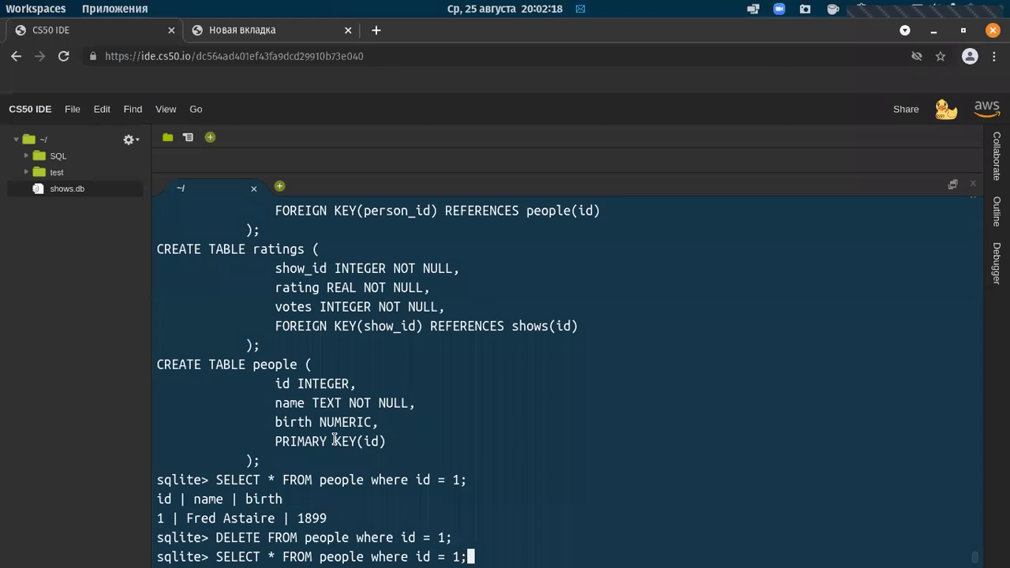
{"action": "key", "text": "Return"}
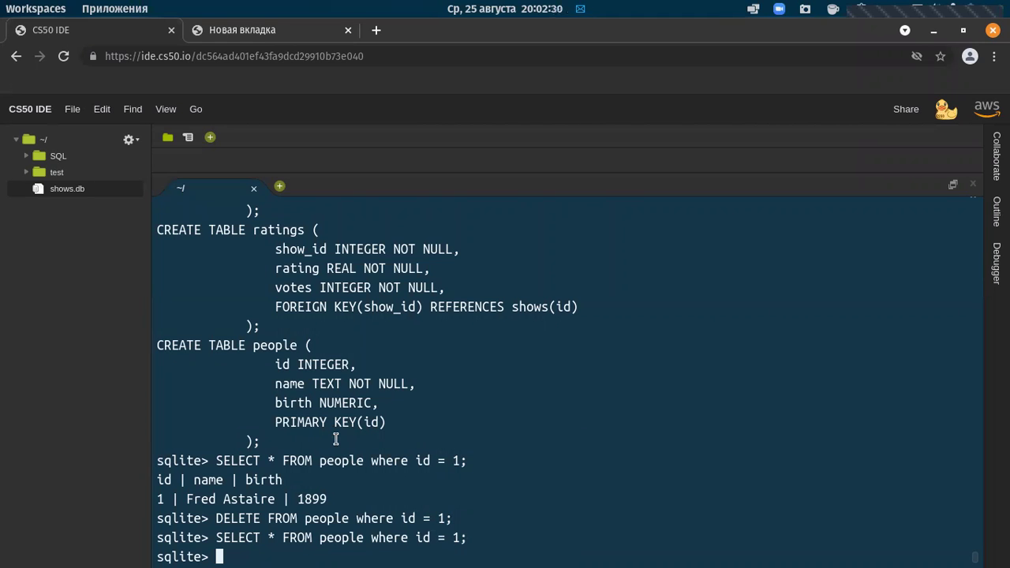
Remove the where clause from the recalled query, run SELECT * FROM people; and interrupt the output
{"action": "key", "text": "Up"}
{"action": "key", "text": "Left"}
{"action": "key", "text": "BackSpace"}
{"action": "key", "text": "BackSpace"}
{"action": "key", "text": "BackSpace"}
{"action": "key", "text": "BackSpace"}
{"action": "key", "text": "BackSpace"}
{"action": "key", "text": "BackSpace"}
{"action": "key", "text": "BackSpace"}
{"action": "key", "text": "BackSpace"}
{"action": "key", "text": "BackSpace"}
{"action": "key", "text": "BackSpace"}
{"action": "key", "text": "BackSpace"}
{"action": "key", "text": "BackSpace"}
{"action": "key", "text": "BackSpace"}
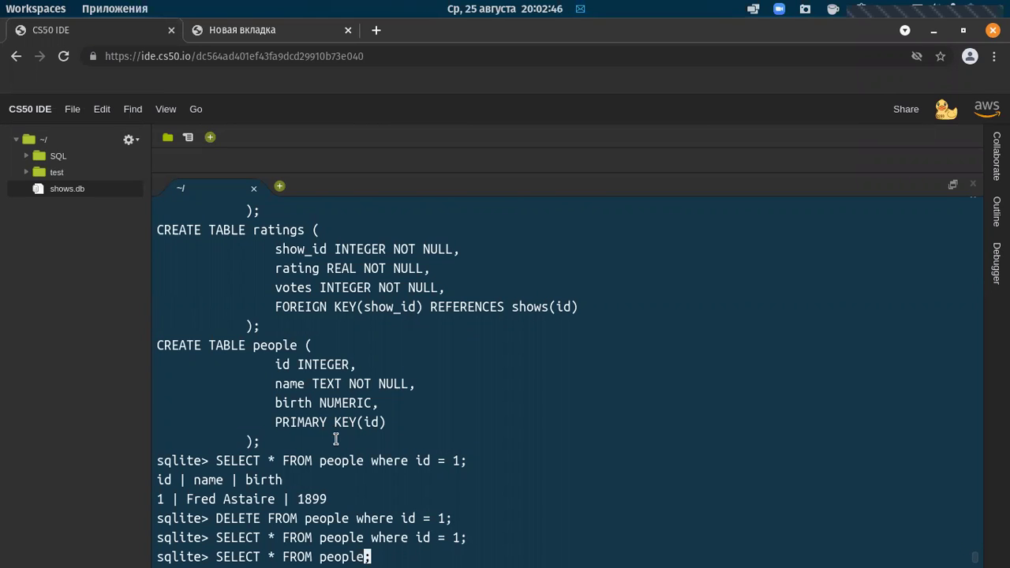
{"action": "key", "text": "Return"}
{"action": "key", "text": "ctrl+c"}
Recall the query, replace SELECT with DELETE and try to run DELETE * FROM people;
{"action": "key", "text": "Up"}
{"action": "key", "text": "Left"}
{"action": "key", "text": "Left"}
{"action": "key", "text": "Left"}
{"action": "key", "text": "Left"}
{"action": "key", "text": "Left"}
{"action": "key", "text": "Left"}
{"action": "key", "text": "Left"}
{"action": "key", "text": "Left"}
{"action": "key", "text": "Left"}
{"action": "key", "text": "Left"}
{"action": "key", "text": "Left"}
{"action": "key", "text": "Left"}
{"action": "key", "text": "Left"}
{"action": "key", "text": "Left"}
{"action": "key", "text": "Left"}
{"action": "key", "text": "Left"}
{"action": "key", "text": "Left"}
{"action": "key", "text": "Left"}
{"action": "key", "text": "Right"}
{"action": "key", "text": "Right"}
{"action": "key", "text": "Right"}
{"action": "key", "text": "Delete"}
{"action": "key", "text": "BackSpace"}
{"action": "key", "text": "BackSpace"}
{"action": "key", "text": "BackSpace"}
{"action": "key", "text": "BackSpace"}
{"action": "key", "text": "BackSpace"}
{"action": "key", "text": "BackSpace"}
{"action": "type", "text": "DELETE"}
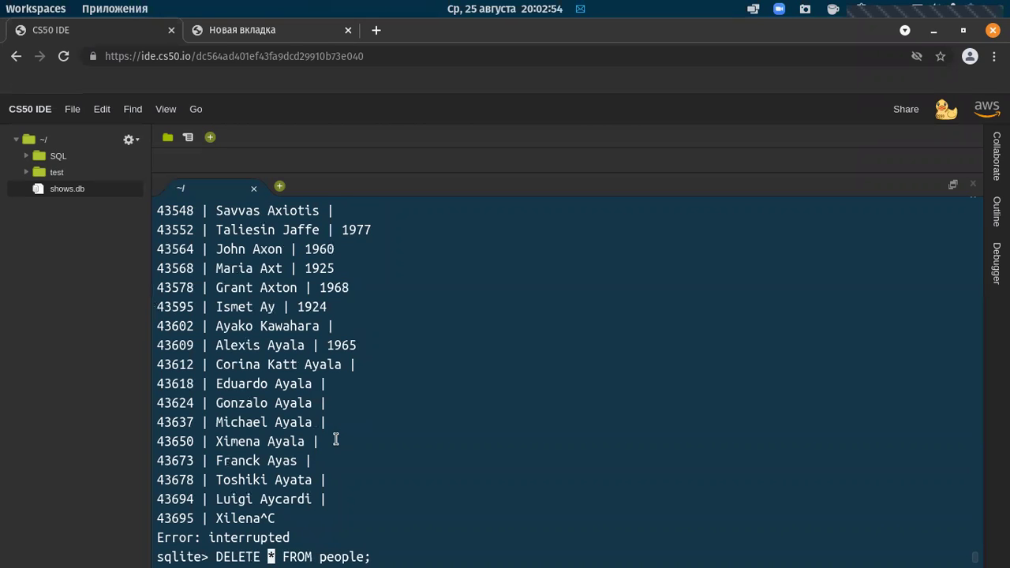
{"action": "key", "text": "Return"}
Remove the asterisk, run DELETE FROM people; and check the table with SELECT * FROM people;
{"action": "key", "text": "Up"}
{"action": "key", "text": "Left"}
{"action": "key", "text": "Left"}
{"action": "key", "text": "Left"}
{"action": "key", "text": "Left"}
{"action": "key", "text": "Left"}
{"action": "key", "text": "Left"}
{"action": "key", "text": "Left"}
{"action": "key", "text": "Left"}
{"action": "key", "text": "Left"}
{"action": "key", "text": "Left"}
{"action": "key", "text": "Left"}
{"action": "key", "text": "Left"}
{"action": "key", "text": "Left"}
{"action": "key", "text": "BackSpace"}
{"action": "key", "text": "BackSpace"}
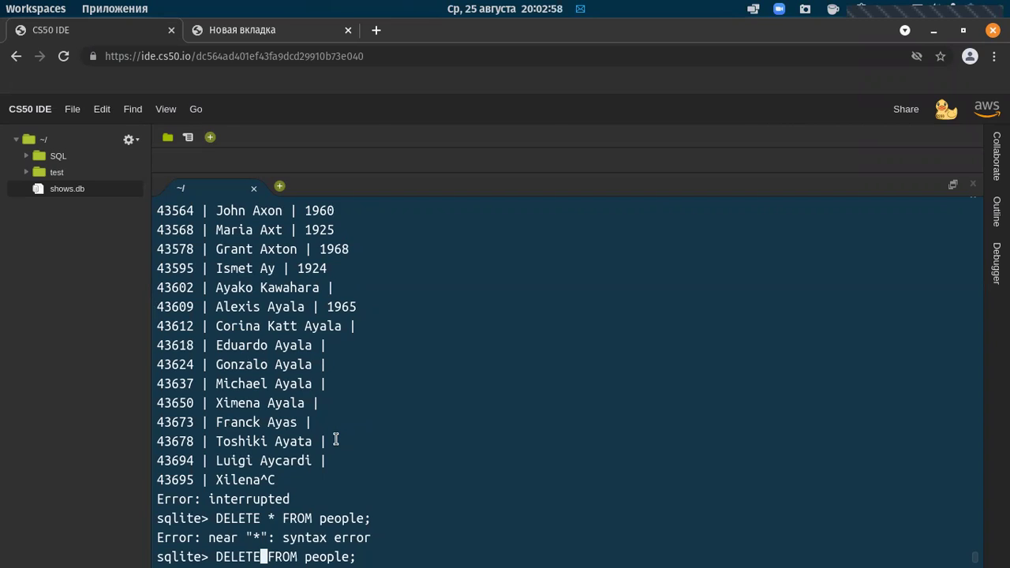
{"action": "key", "text": "Return"}
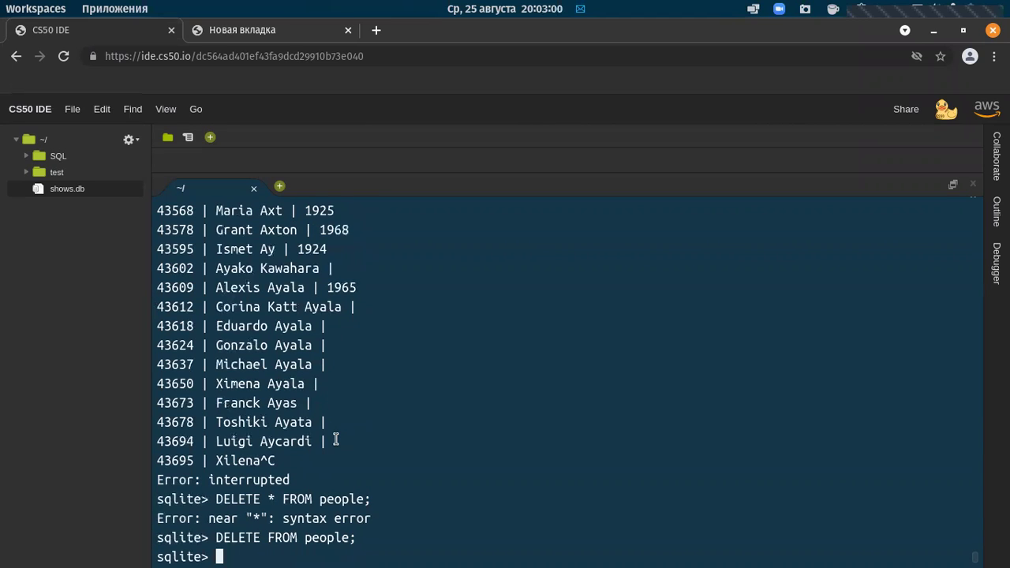
{"action": "type", "text": "SELECT * FROM people;"}
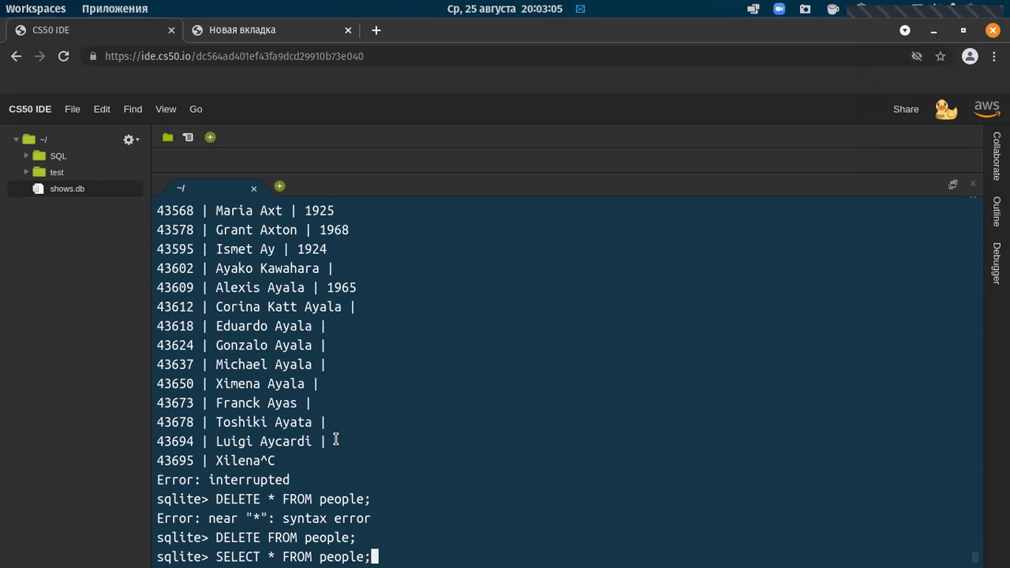
{"action": "key", "text": "Return"}
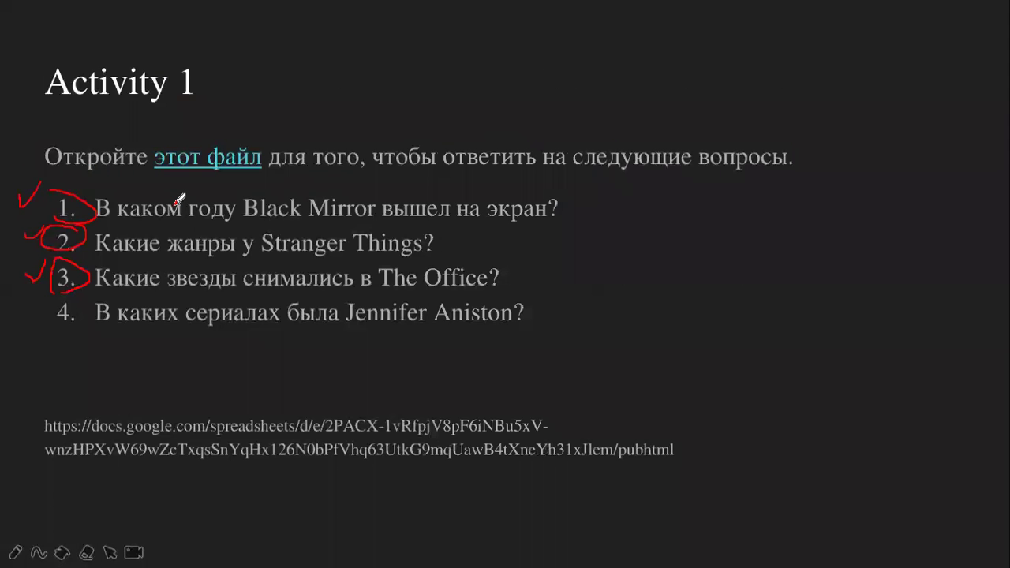
End the presentation's slide show and discard the ink annotations
{"action": "key", "text": "Escape"}
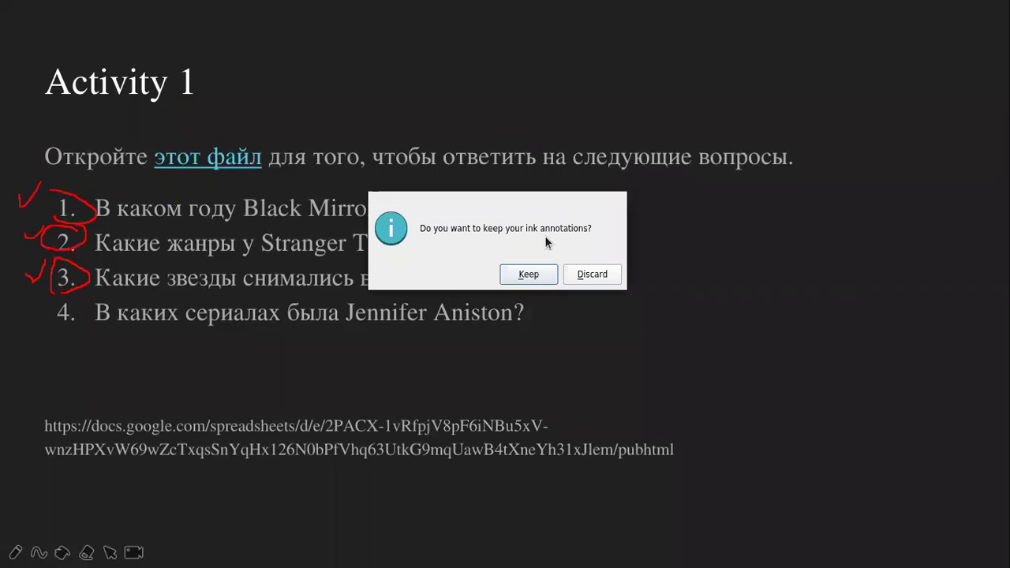
{"action": "left_click", "coordinate": [588, 273]}
{"action": "left_click", "coordinate": [584, 312]}
Go through the slides up to slide 25 with the wget command for fiftyville.db, and maximize the presentation window
{"action": "scroll", "coordinate": [586, 344], "scroll_direction": "down", "scroll_amount": 5}
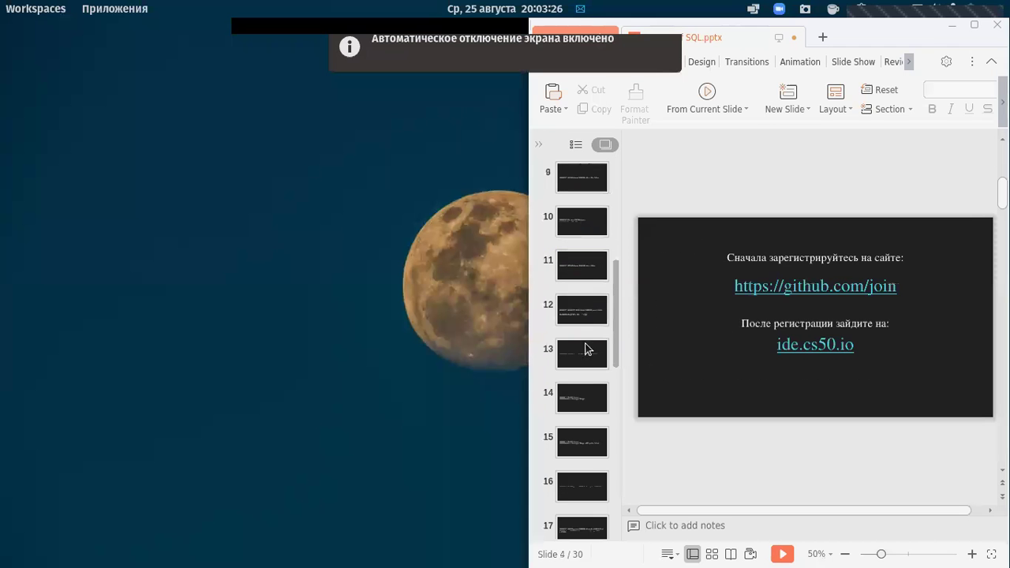
{"action": "left_click", "coordinate": [591, 443]}
{"action": "scroll", "coordinate": [592, 444], "scroll_direction": "down", "scroll_amount": 2}
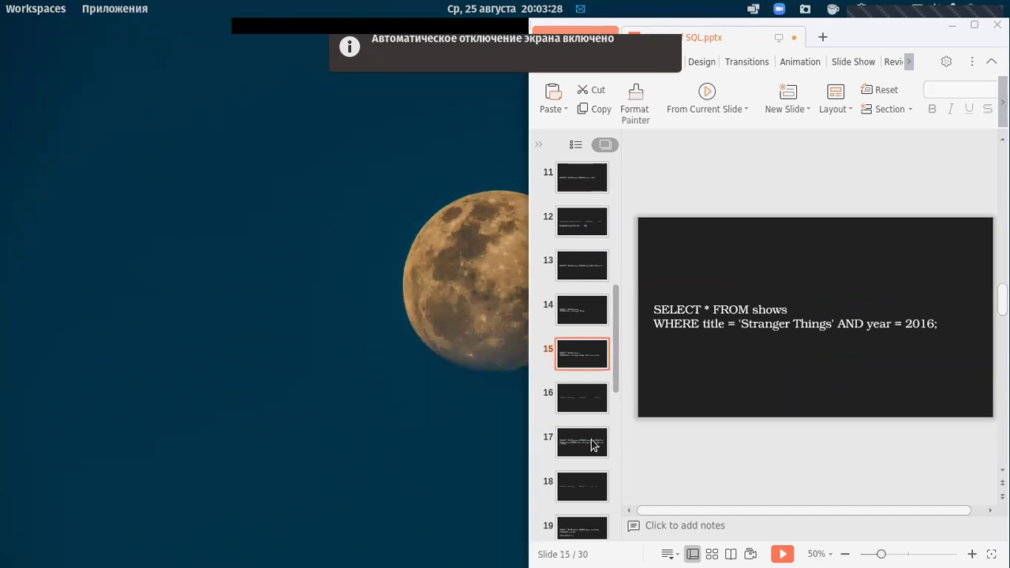
{"action": "left_click", "coordinate": [591, 445]}
{"action": "scroll", "coordinate": [592, 444], "scroll_direction": "down", "scroll_amount": 2}
{"action": "left_click", "coordinate": [591, 443]}
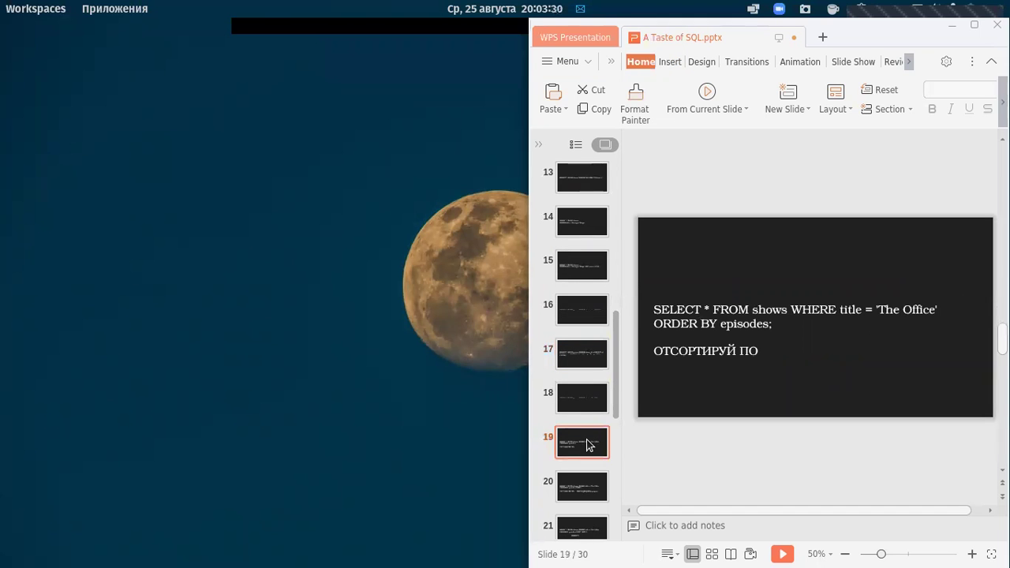
{"action": "left_click", "coordinate": [591, 480]}
{"action": "scroll", "coordinate": [594, 483], "scroll_direction": "down", "scroll_amount": 1}
{"action": "left_click", "coordinate": [593, 483]}
{"action": "scroll", "coordinate": [592, 442], "scroll_direction": "down", "scroll_amount": 1}
{"action": "left_click", "coordinate": [584, 479]}
{"action": "scroll", "coordinate": [582, 466], "scroll_direction": "down", "scroll_amount": 2}
{"action": "left_click", "coordinate": [582, 458]}
{"action": "scroll", "coordinate": [583, 469], "scroll_direction": "down", "scroll_amount": 1}
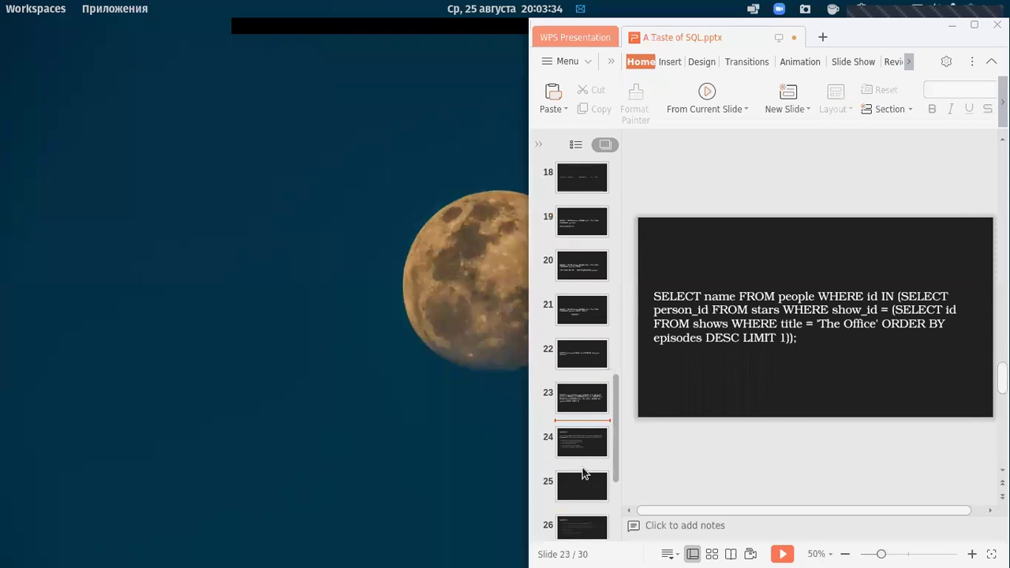
{"action": "left_click", "coordinate": [584, 489]}
{"action": "scroll", "coordinate": [581, 474], "scroll_direction": "down", "scroll_amount": 2}
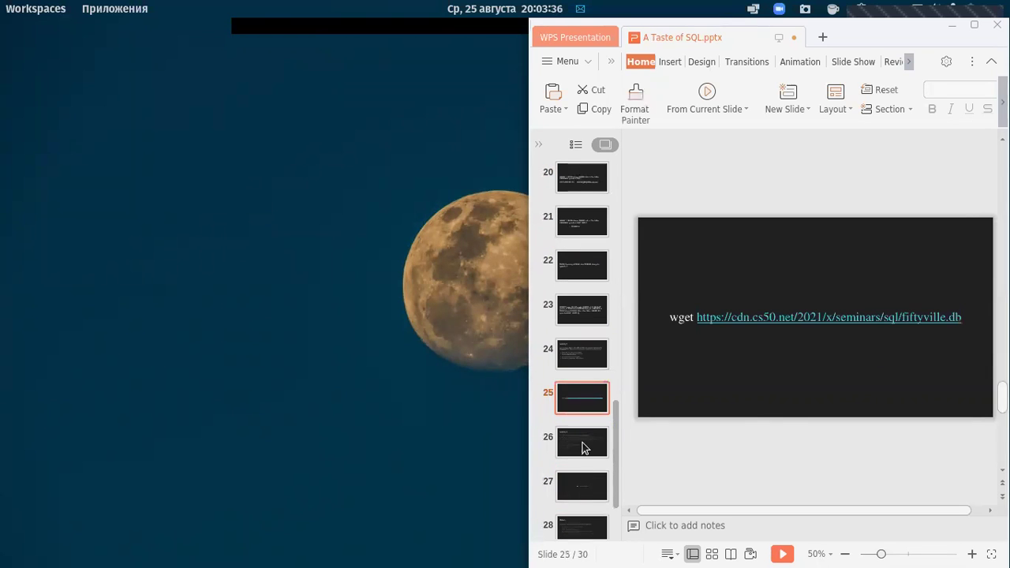
{"action": "double_click", "coordinate": [856, 39]}
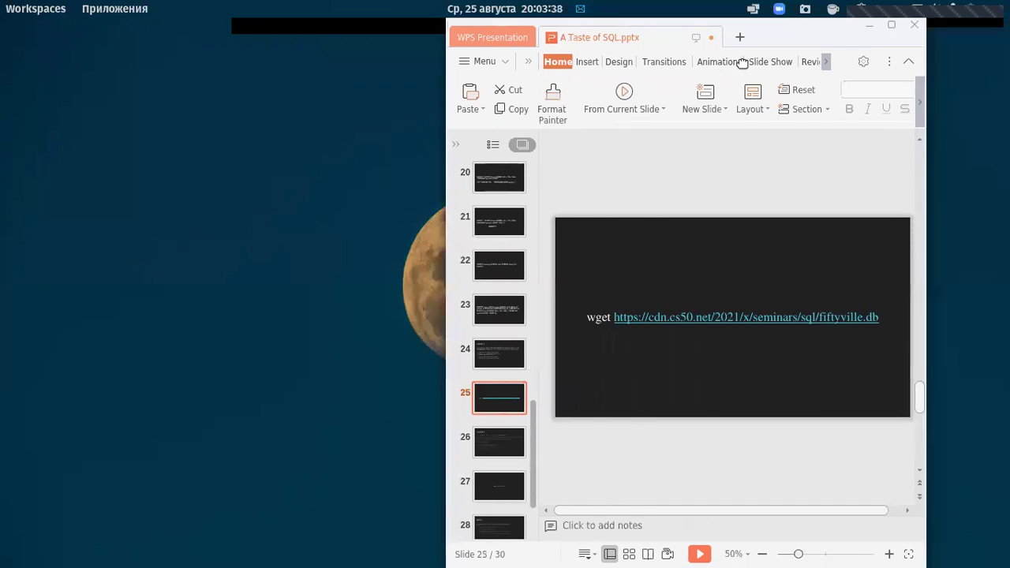
{"action": "left_click", "coordinate": [776, 68]}
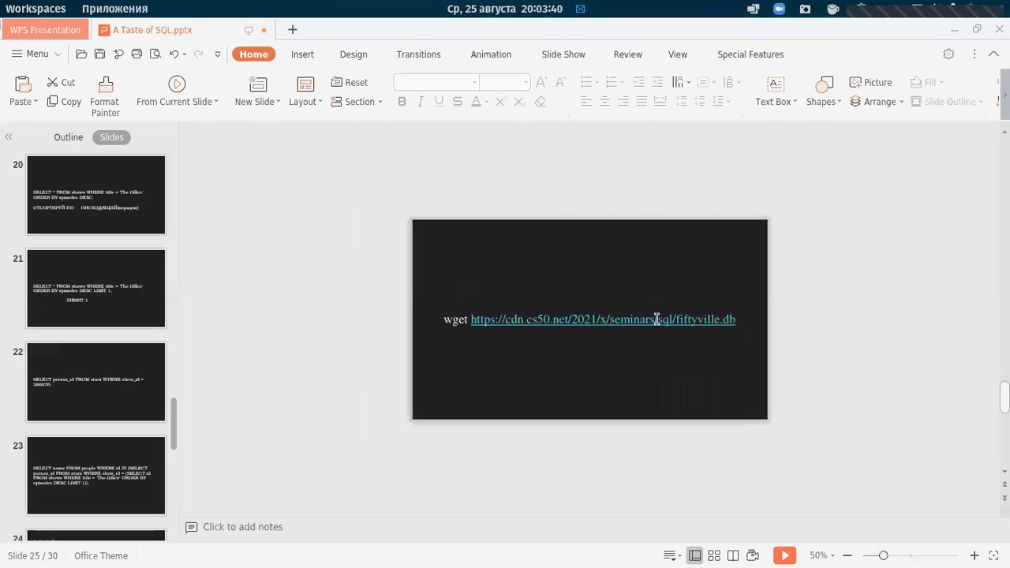
{"action": "scroll", "coordinate": [604, 320], "scroll_direction": "up", "scroll_amount": 1}
{"action": "scroll", "coordinate": [603, 319], "scroll_direction": "down", "scroll_amount": 1}
{"action": "left_click_drag", "start_coordinate": [443, 318], "coordinate": [735, 321]}
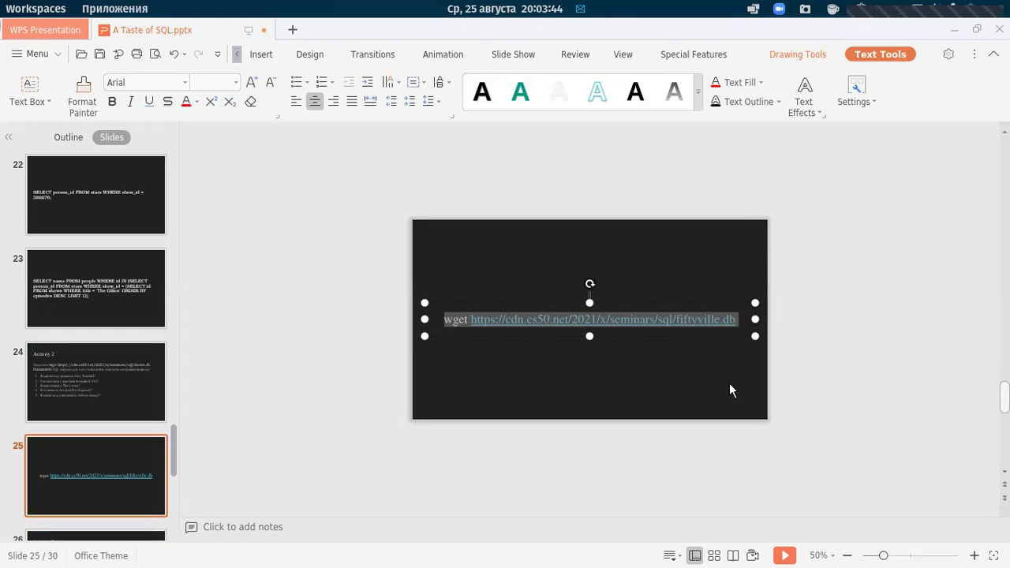
{"action": "scroll", "coordinate": [90, 406], "scroll_direction": "down", "scroll_amount": 2}
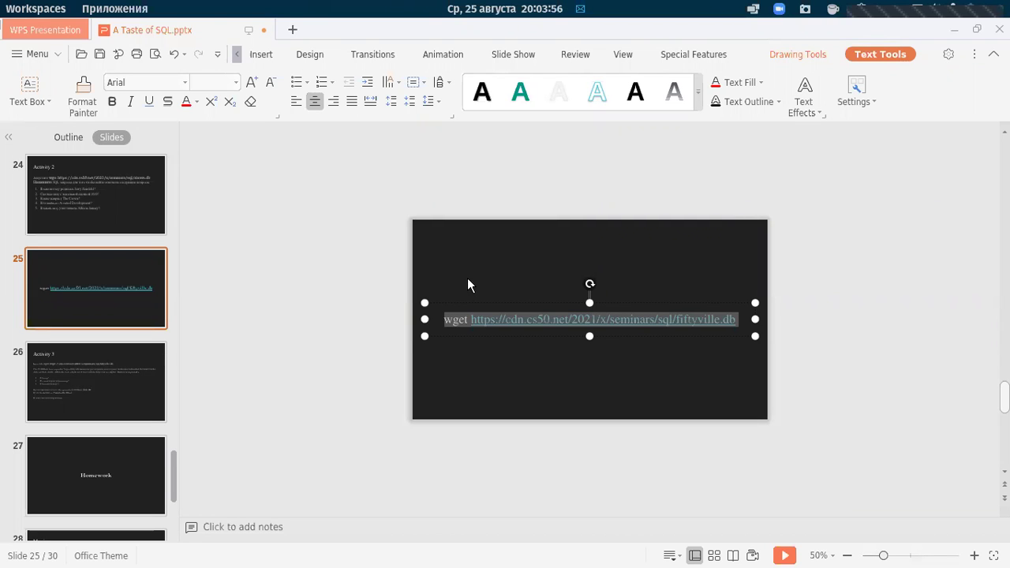
{"action": "left_click", "coordinate": [444, 319]}
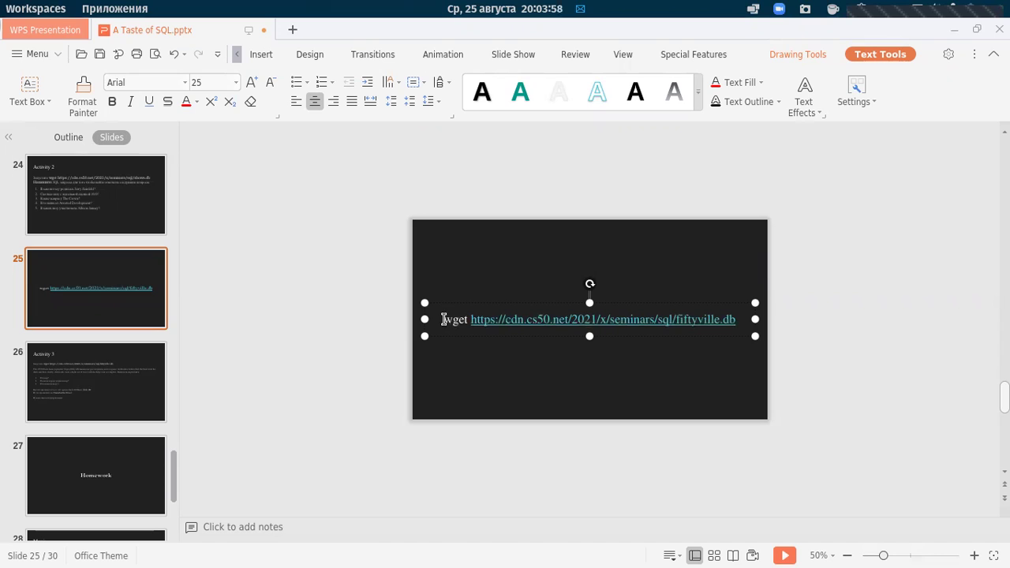
{"action": "left_click_drag", "start_coordinate": [443, 319], "coordinate": [736, 316]}
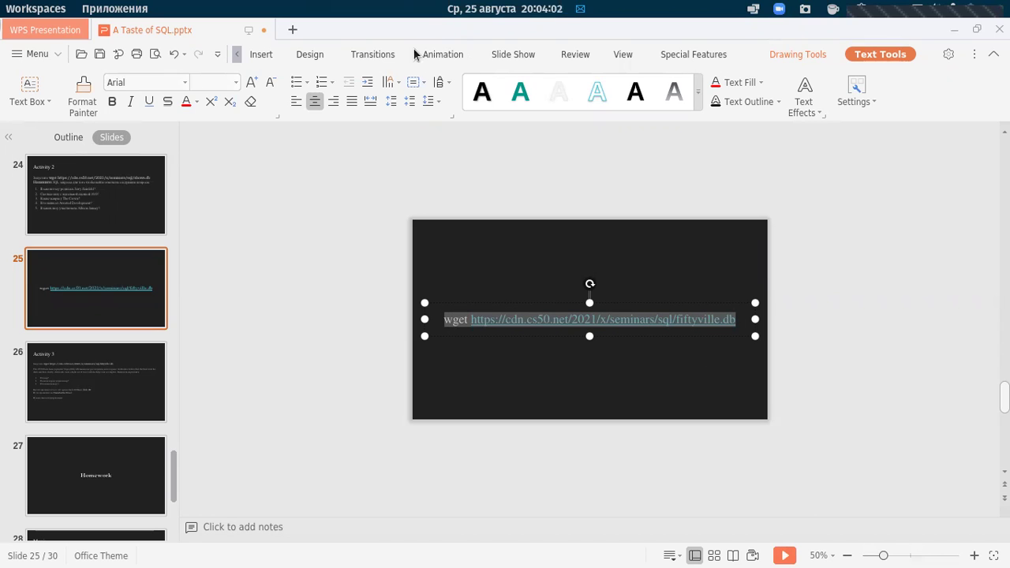
Switch to the workspace with the meeting's Chat window and return to the presentation
{"action": "key", "text": "super"}
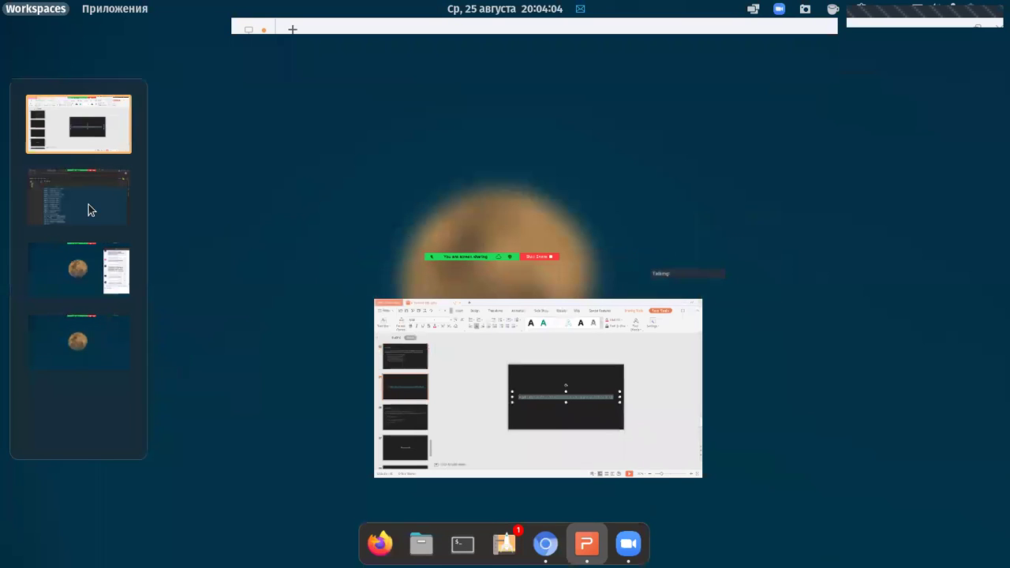
{"action": "left_click", "coordinate": [115, 277]}
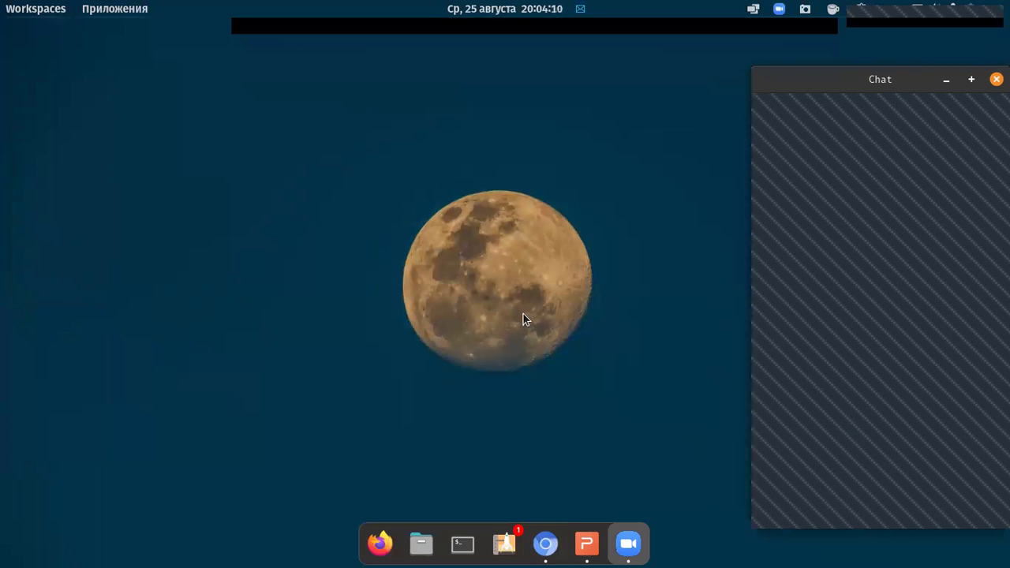
{"action": "key", "text": "ctrl+alt+Up"}
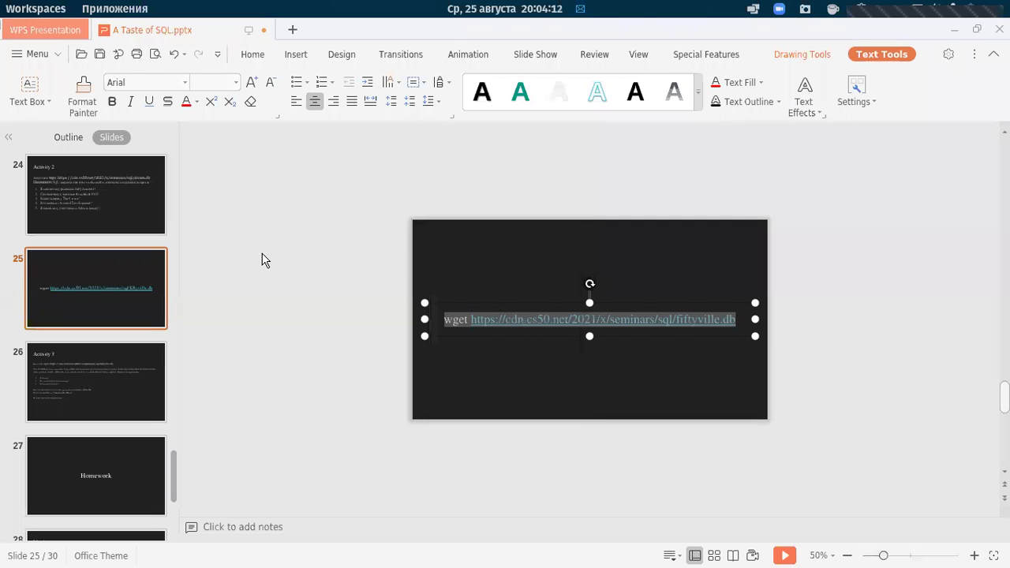
Check the Activity 2 slide, go to the Activity 3 slide and start the slide show from it
{"action": "left_click", "coordinate": [83, 386]}
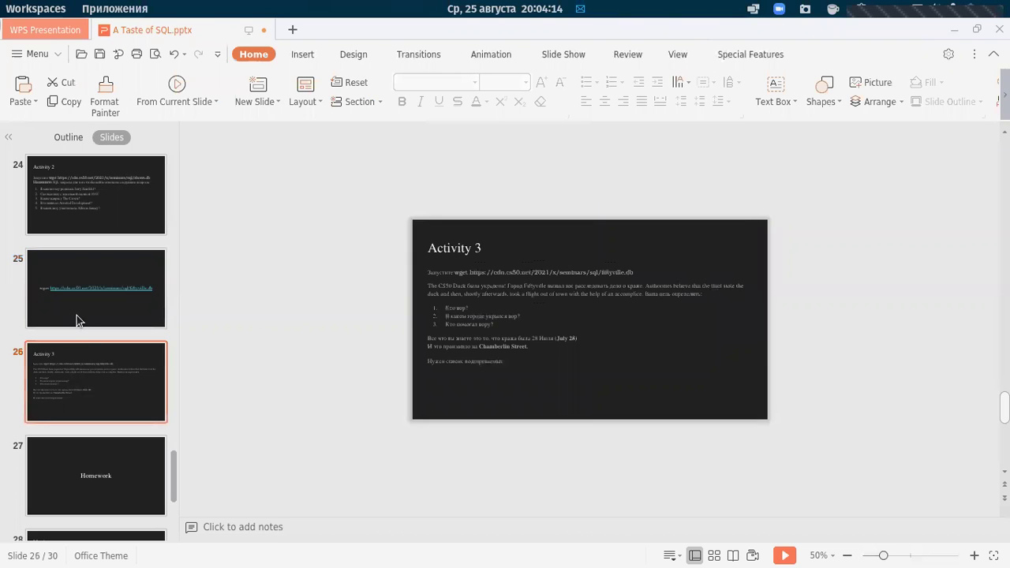
{"action": "left_click", "coordinate": [103, 203]}
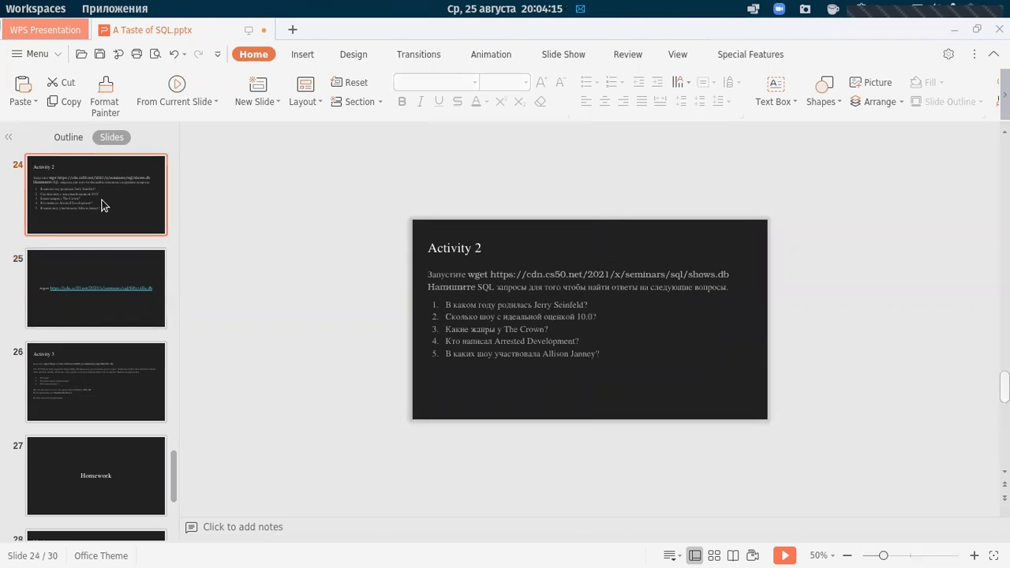
{"action": "left_click", "coordinate": [106, 369]}
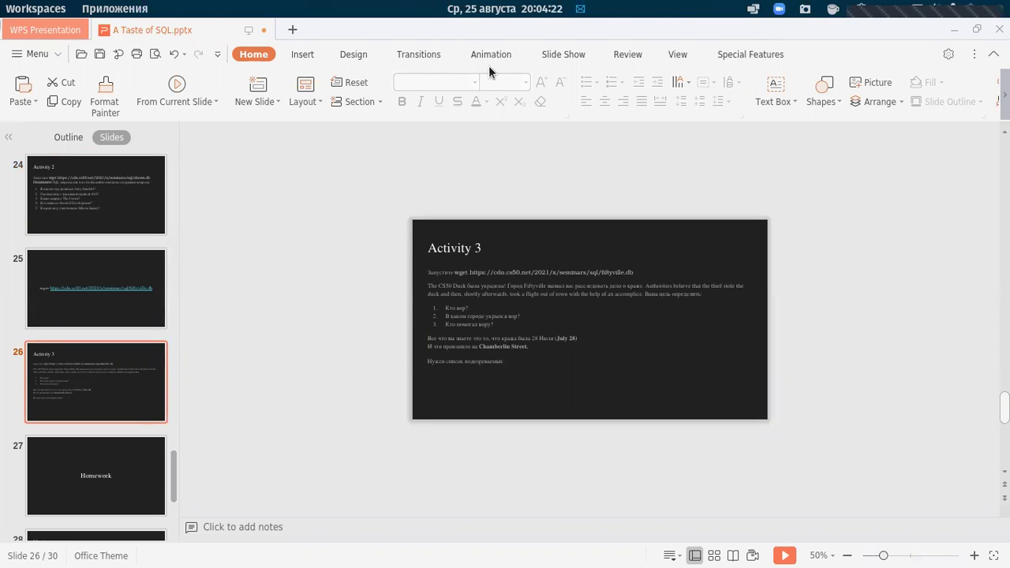
{"action": "left_click", "coordinate": [177, 80]}
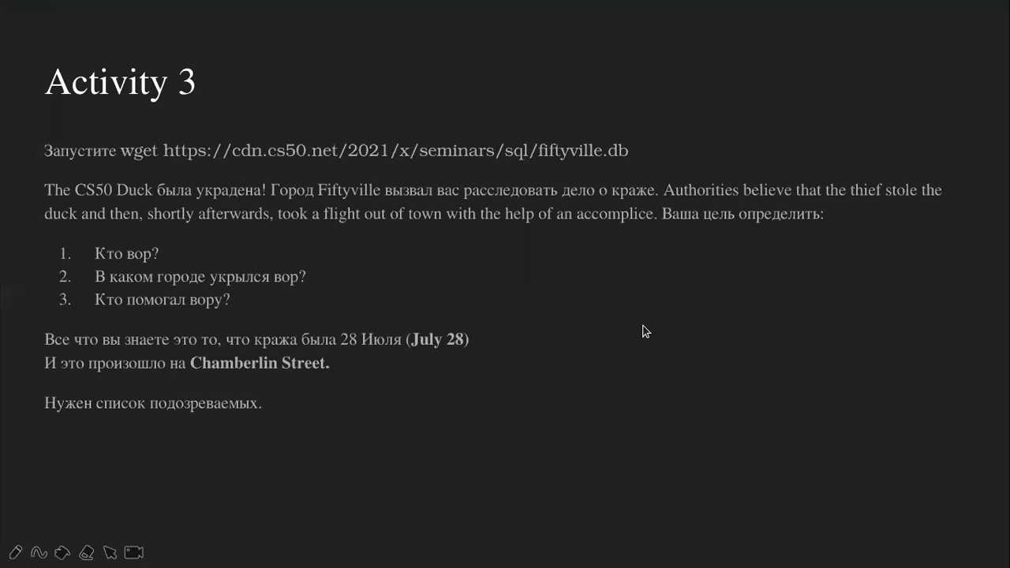
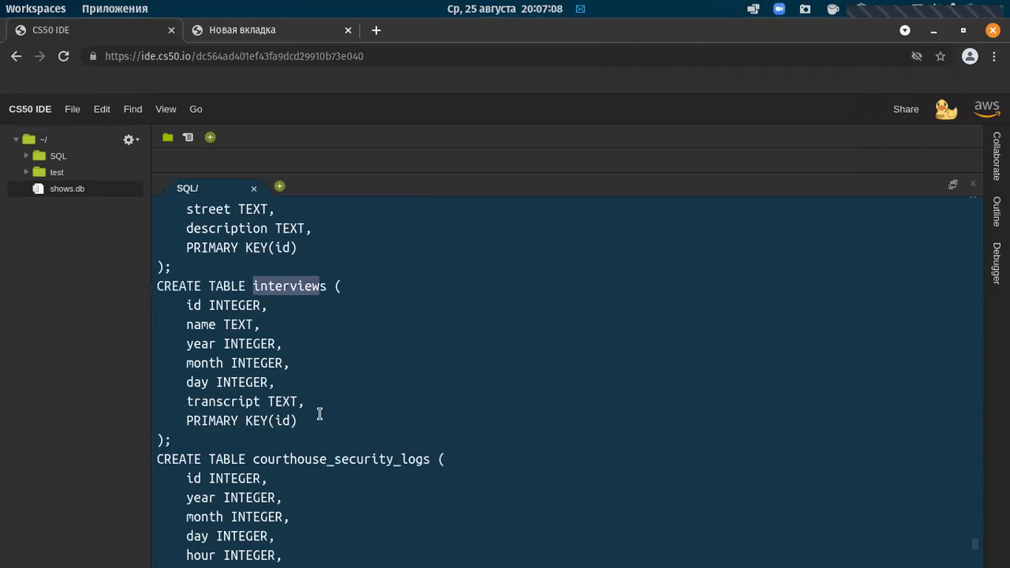
In the CS50 IDE terminal, highlight the courthouse_security_logs table name and look through its column definitions in the schema
{"action": "left_click_drag", "start_coordinate": [252, 459], "coordinate": [423, 456]}
{"action": "scroll", "coordinate": [388, 445], "scroll_direction": "up", "scroll_amount": 2}
{"action": "scroll", "coordinate": [388, 445], "scroll_direction": "down", "scroll_amount": 2}
{"action": "left_click", "coordinate": [356, 463]}
{"action": "scroll", "coordinate": [356, 462], "scroll_direction": "down", "scroll_amount": 1}
{"action": "left_click_drag", "start_coordinate": [256, 414], "coordinate": [386, 416]}
{"action": "scroll", "coordinate": [386, 417], "scroll_direction": "down", "scroll_amount": 2}
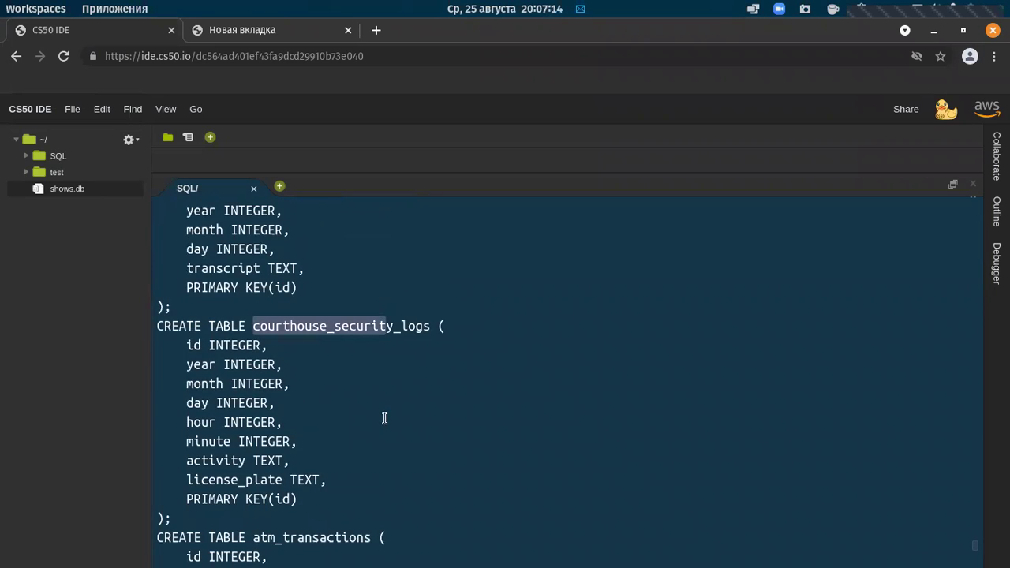
{"action": "scroll", "coordinate": [384, 418], "scroll_direction": "down", "scroll_amount": 2}
{"action": "scroll", "coordinate": [372, 417], "scroll_direction": "down", "scroll_amount": 4}
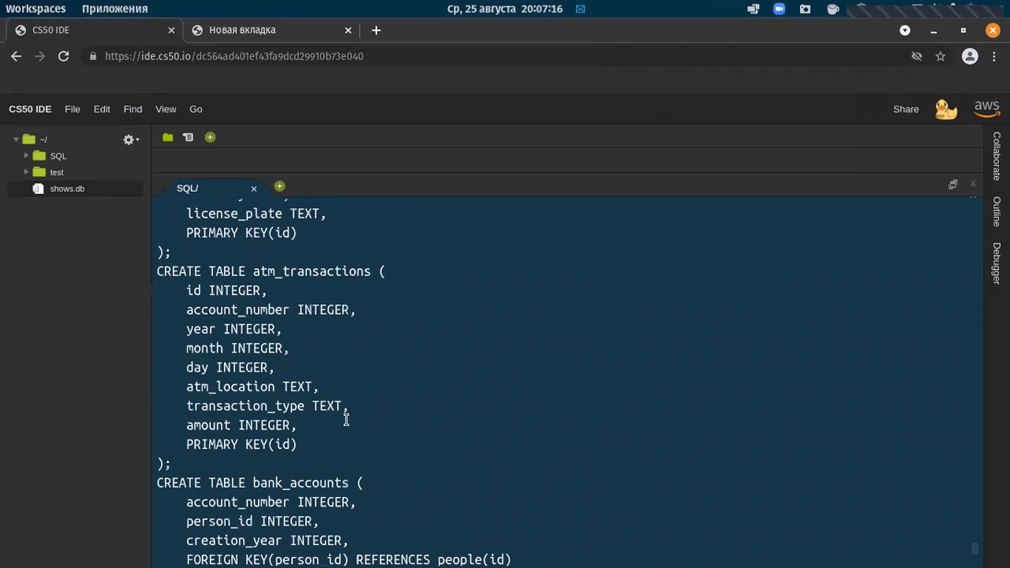
Highlight table names such as atm_transactions, bank_accounts and airports, and look through the remaining table definitions down to people
{"action": "left_click_drag", "start_coordinate": [252, 272], "coordinate": [372, 272]}
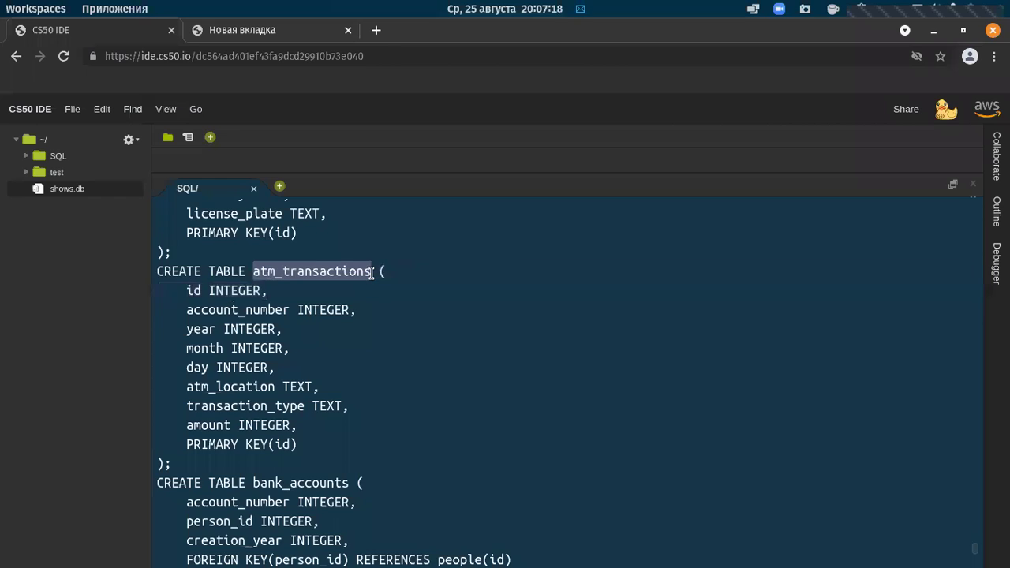
{"action": "scroll", "coordinate": [351, 283], "scroll_direction": "down", "scroll_amount": 3}
{"action": "left_click_drag", "start_coordinate": [254, 350], "coordinate": [349, 349]}
{"action": "scroll", "coordinate": [349, 350], "scroll_direction": "down", "scroll_amount": 2}
{"action": "left_click_drag", "start_coordinate": [253, 377], "coordinate": [303, 376]}
{"action": "scroll", "coordinate": [313, 376], "scroll_direction": "down", "scroll_amount": 3}
{"action": "scroll", "coordinate": [300, 377], "scroll_direction": "down", "scroll_amount": 5}
{"action": "left_click_drag", "start_coordinate": [254, 406], "coordinate": [325, 406]}
{"action": "scroll", "coordinate": [268, 428], "scroll_direction": "down", "scroll_amount": 7}
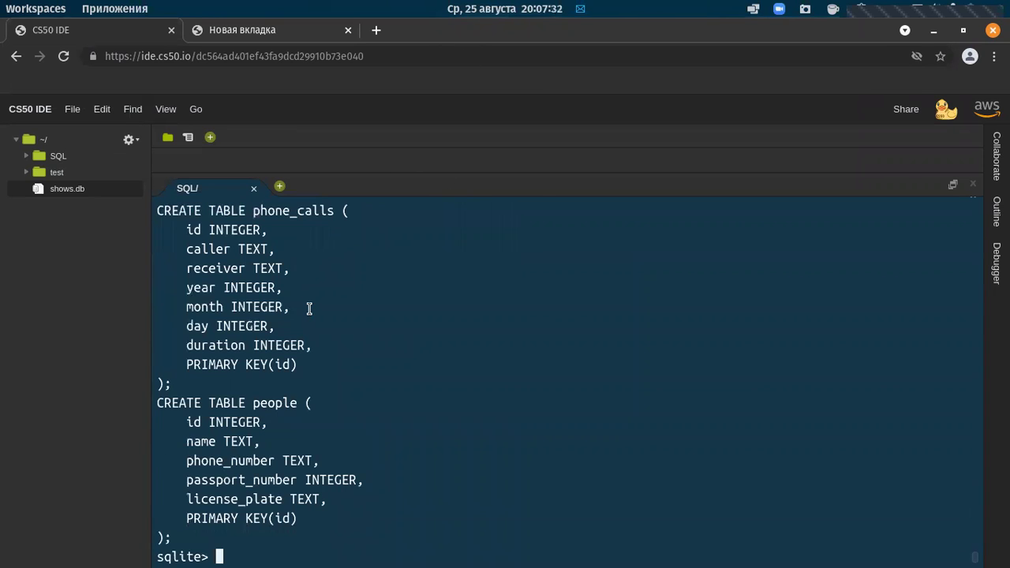
{"action": "scroll", "coordinate": [309, 308], "scroll_direction": "up", "scroll_amount": 9}
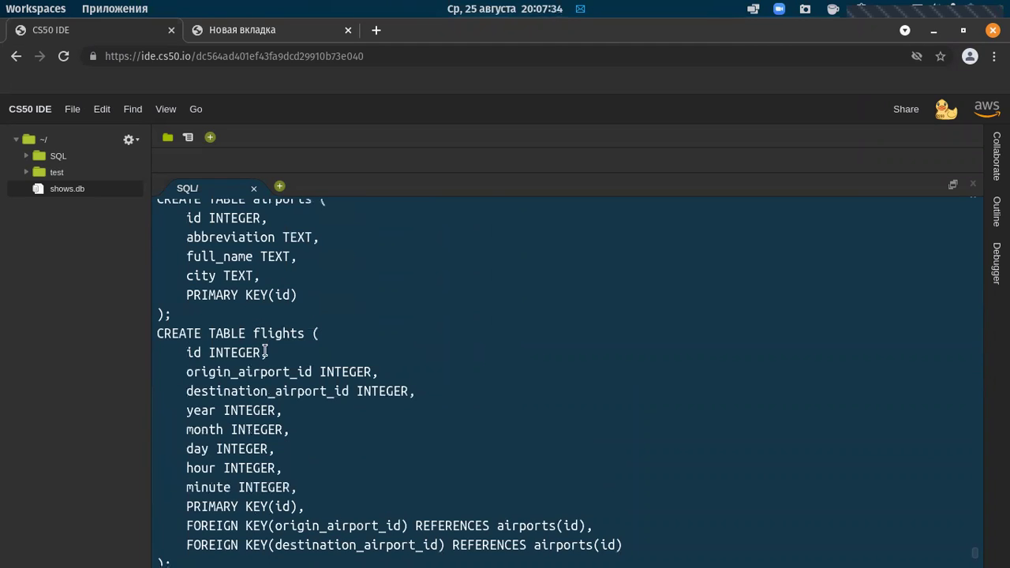
{"action": "scroll", "coordinate": [256, 334], "scroll_direction": "up", "scroll_amount": 4}
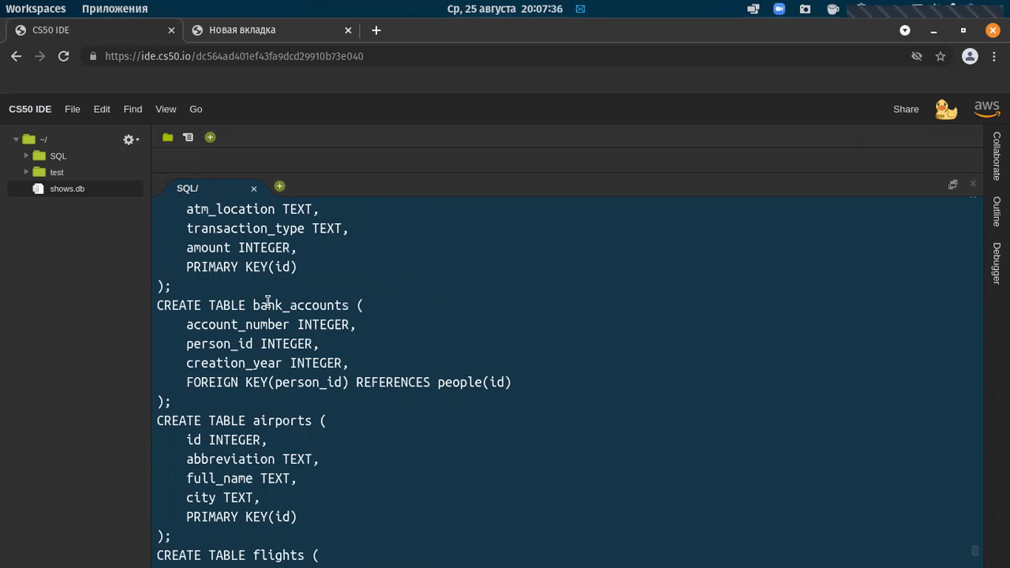
Look back through the schema to its first table definition and highlight the crime_scene_reports table name
{"action": "scroll", "coordinate": [255, 306], "scroll_direction": "up", "scroll_amount": 5}
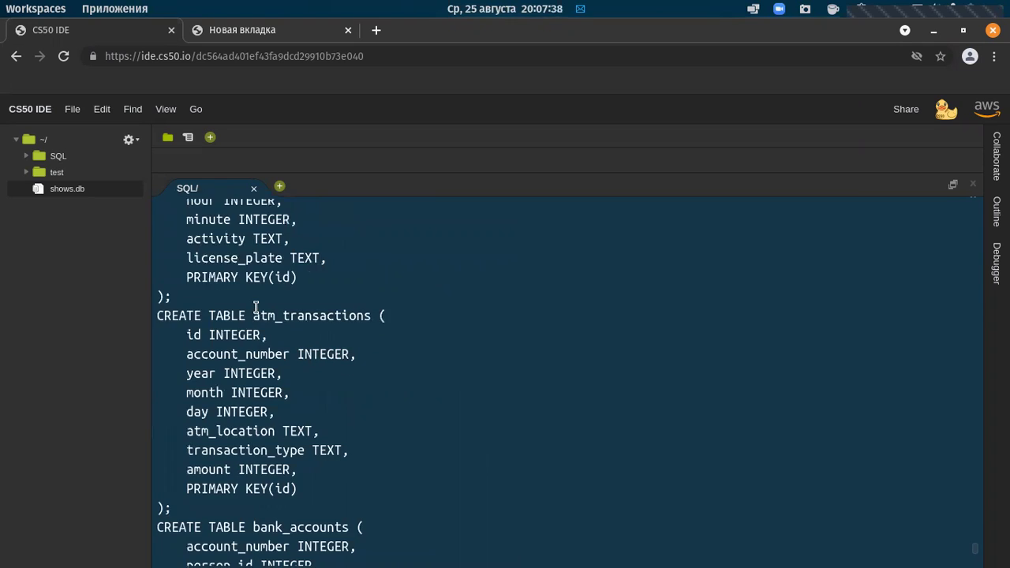
{"action": "scroll", "coordinate": [256, 308], "scroll_direction": "up", "scroll_amount": 3}
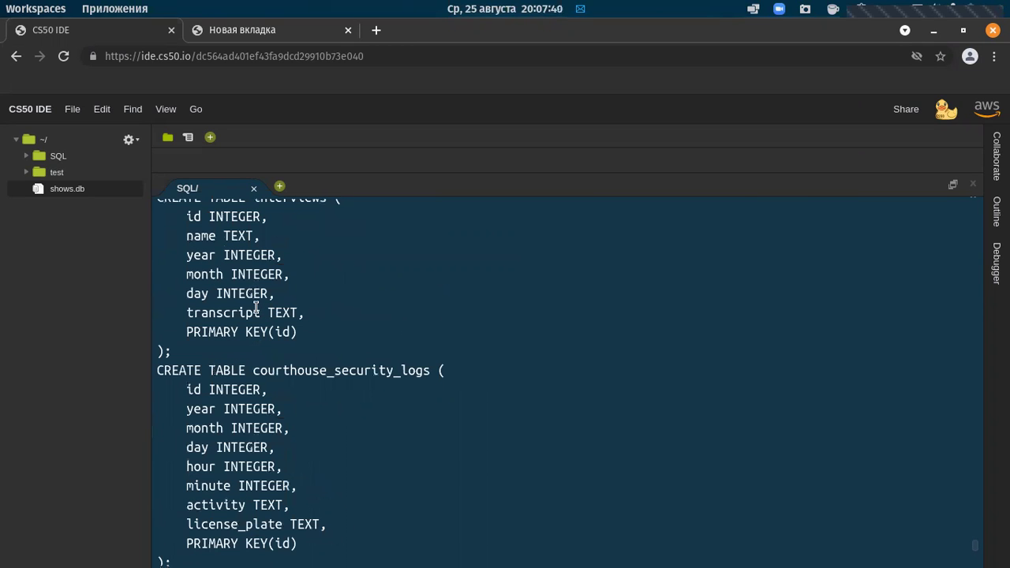
{"action": "scroll", "coordinate": [266, 365], "scroll_direction": "down", "scroll_amount": 3}
{"action": "scroll", "coordinate": [267, 364], "scroll_direction": "up", "scroll_amount": 4}
{"action": "scroll", "coordinate": [267, 365], "scroll_direction": "up", "scroll_amount": 3}
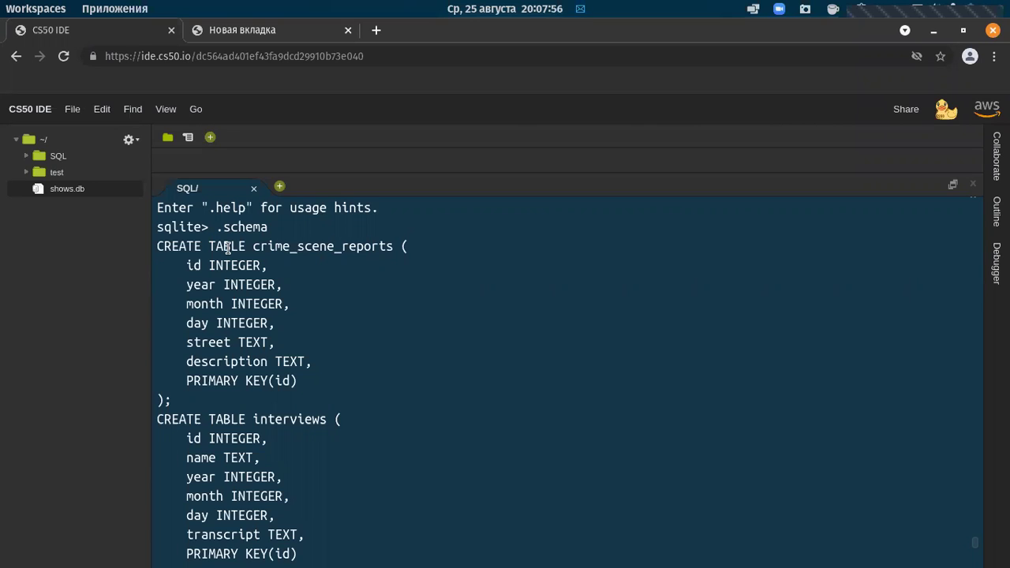
{"action": "left_click_drag", "start_coordinate": [252, 246], "coordinate": [393, 246]}
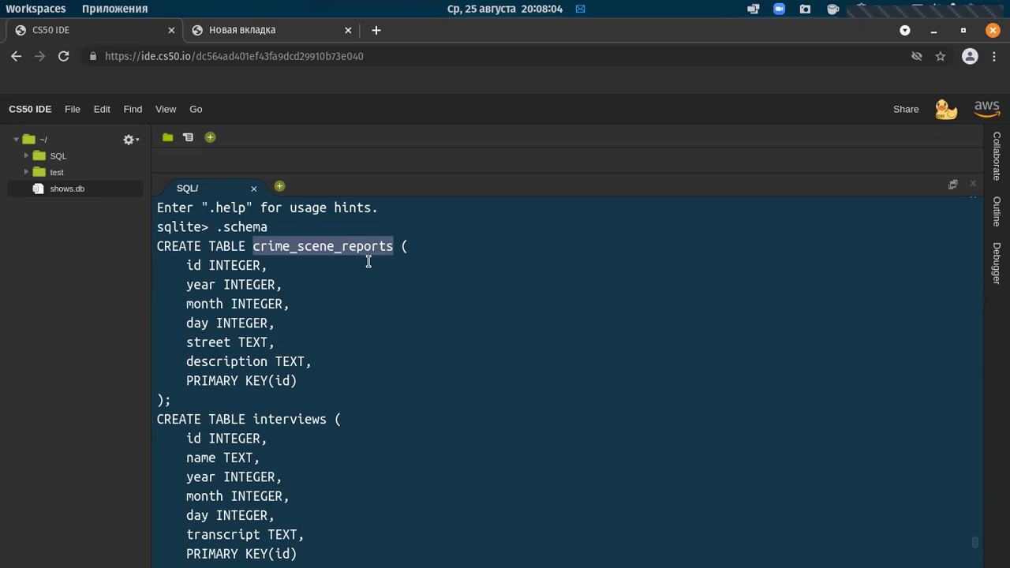
Write a query selecting all columns, copying part of the crime_scene_reports table name from the schema and completing its ending
{"action": "type", "text": "SELE"}
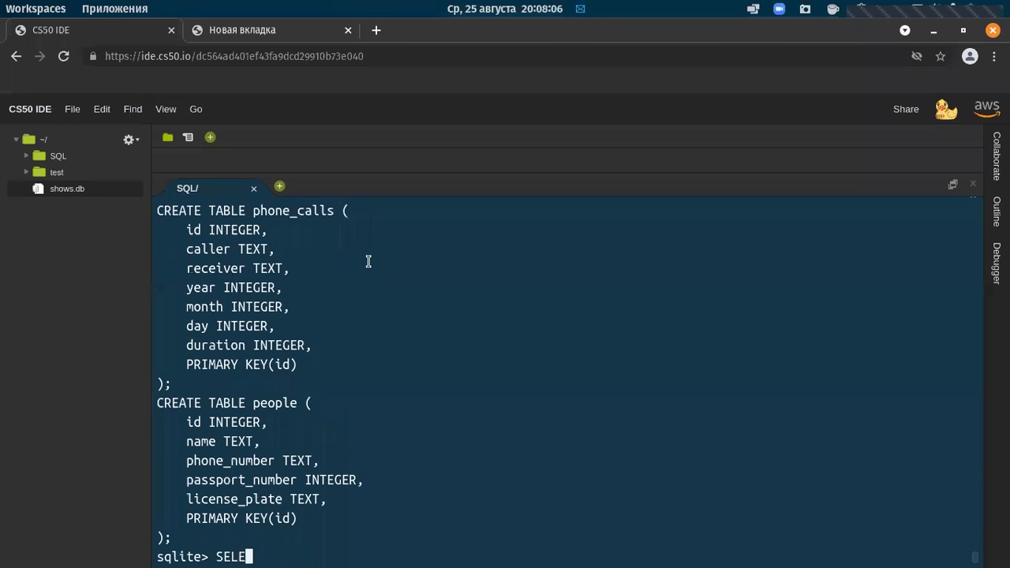
{"action": "type", "text": "CT * fROM"}
{"action": "scroll", "coordinate": [368, 262], "scroll_direction": "up", "scroll_amount": 15}
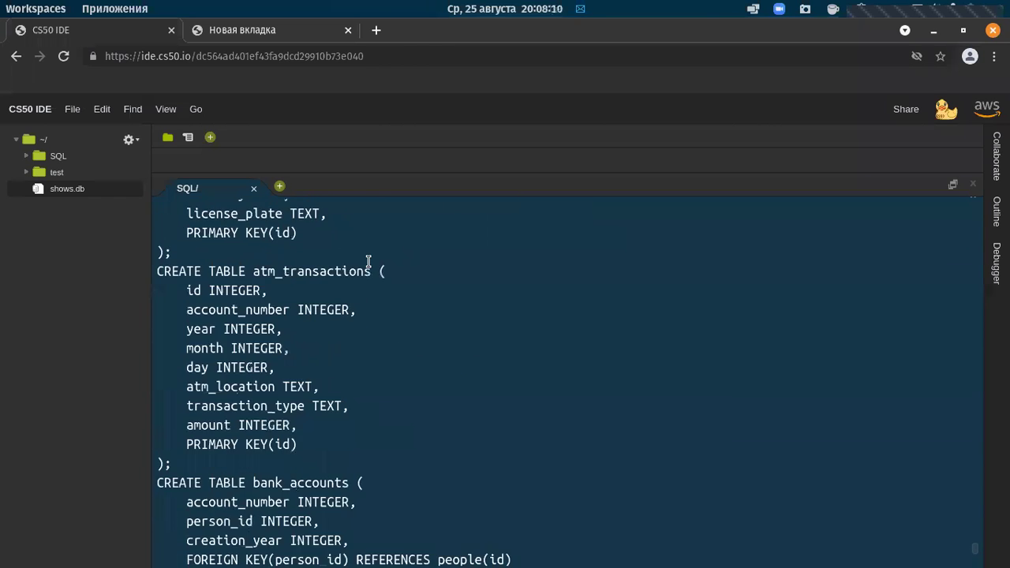
{"action": "scroll", "coordinate": [368, 261], "scroll_direction": "up", "scroll_amount": 3}
{"action": "scroll", "coordinate": [368, 261], "scroll_direction": "down", "scroll_amount": 3}
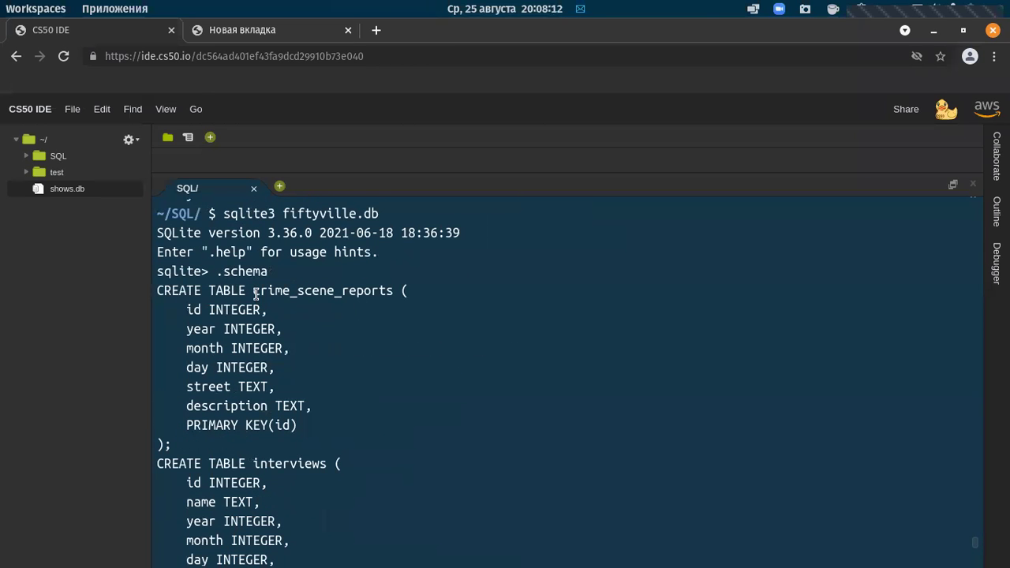
{"action": "left_click_drag", "start_coordinate": [258, 291], "coordinate": [320, 289]}
{"action": "middle_click", "coordinate": [320, 289]}
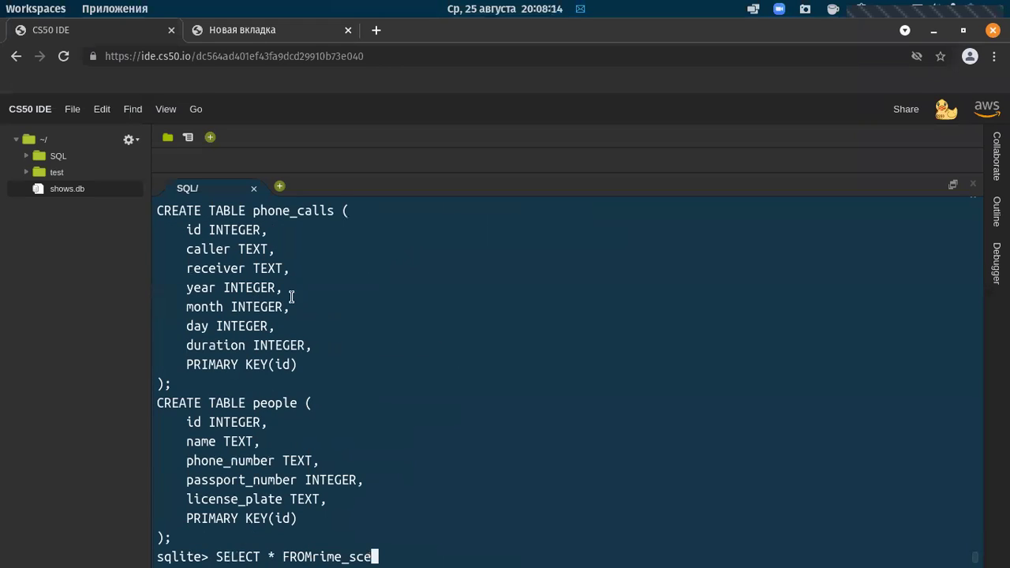
{"action": "type", "text": "ne_repo"}
{"action": "type", "text": "rts"}
Insert the missing space and letter c after FROM so the query reads SELECT * FROM crime_scene_reports
{"action": "key", "text": "Left"}
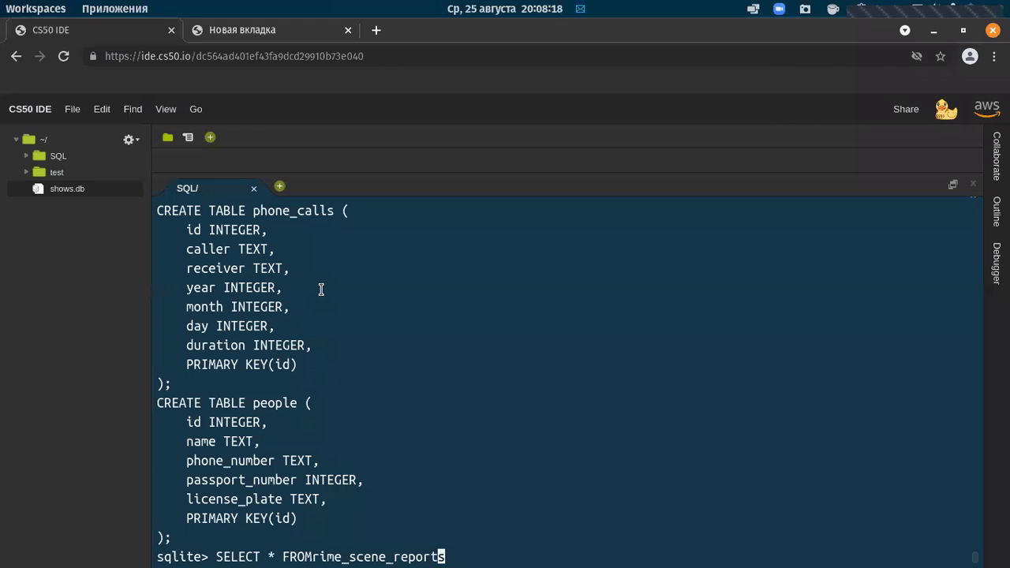
{"action": "key", "text": "Left"}
{"action": "key", "text": "Left"}
{"action": "key", "text": "Left"}
{"action": "key", "text": "Left"}
{"action": "key", "text": "Left"}
{"action": "key", "text": "Left"}
{"action": "key", "text": "Left"}
{"action": "key", "text": "Left"}
{"action": "key", "text": "Left"}
{"action": "key", "text": "Left"}
{"action": "key", "text": "Left"}
{"action": "key", "text": "Left"}
{"action": "key", "text": "Left"}
{"action": "key", "text": "Left"}
{"action": "key", "text": "Left"}
{"action": "key", "text": "Left"}
{"action": "key", "text": "Left"}
{"action": "type", "text": "c"}
{"action": "key", "text": "Right"}
{"action": "key", "text": "Right"}
{"action": "key", "text": "Right"}
{"action": "key", "text": "Right"}
{"action": "key", "text": "Right"}
{"action": "key", "text": "Right"}
{"action": "key", "text": "Right"}
{"action": "key", "text": "Right"}
{"action": "key", "text": "Right"}
{"action": "key", "text": "Right"}
{"action": "key", "text": "Right"}
{"action": "key", "text": "Right"}
{"action": "key", "text": "Right"}
{"action": "key", "text": "Right"}
{"action": "key", "text": "Right"}
{"action": "key", "text": "Right"}
{"action": "key", "text": "Right"}
{"action": "key", "text": "Right"}
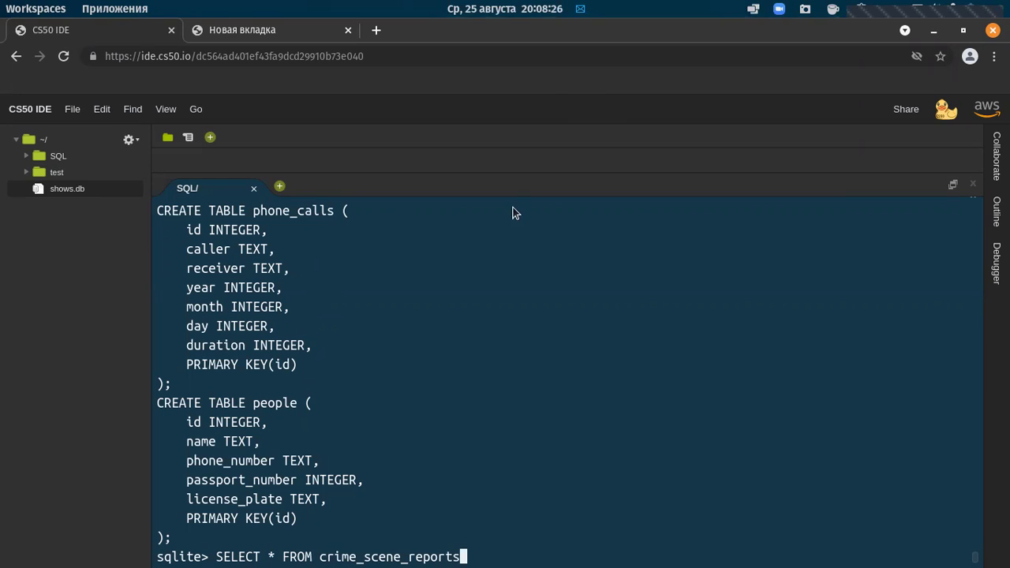
Limit the crime_scene_reports query with LIMIT 10, end it with a semicolon and run it
{"action": "type", "text": ";"}
{"action": "key", "text": "Left"}
{"action": "type", "text": "LIMIT 10"}
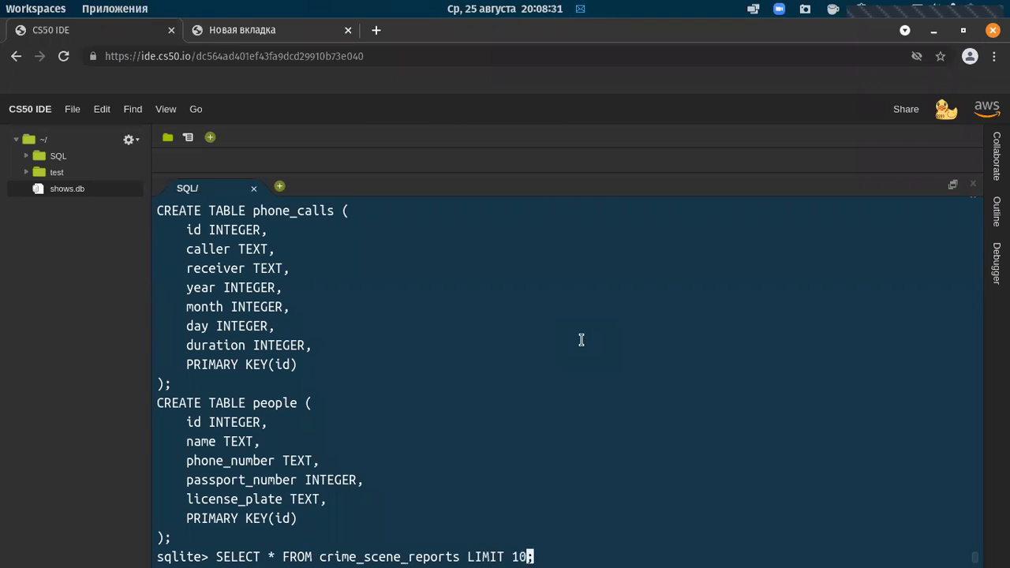
{"action": "key", "text": "Return"}
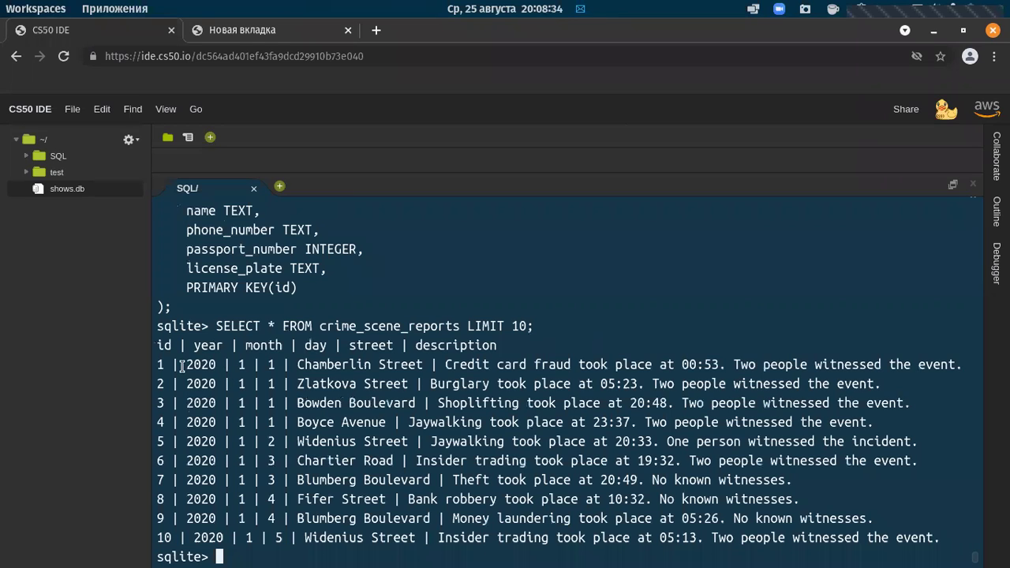
Highlight the month value in the first result row, then recall the crime_scene_reports query and remove its LIMIT 10 clause
{"action": "left_click_drag", "start_coordinate": [245, 363], "coordinate": [262, 361]}
{"action": "left_click", "coordinate": [262, 362]}
{"action": "key", "text": "Up"}
{"action": "key", "text": "Left"}
{"action": "key", "text": "Left"}
{"action": "key", "text": "Left"}
{"action": "key", "text": "Left"}
{"action": "key", "text": "Left"}
{"action": "key", "text": "Left"}
{"action": "key", "text": "Left"}
{"action": "key", "text": "Left"}
{"action": "key", "text": "Left"}
{"action": "key", "text": "Left"}
{"action": "key", "text": "Left"}
{"action": "key", "text": "Left"}
{"action": "key", "text": "Right"}
{"action": "key", "text": "Right"}
{"action": "key", "text": "Right"}
{"action": "key", "text": "Right"}
{"action": "key", "text": "Right"}
{"action": "key", "text": "Right"}
{"action": "key", "text": "Right"}
{"action": "key", "text": "Right"}
{"action": "key", "text": "Right"}
{"action": "key", "text": "Right"}
{"action": "key", "text": "Right"}
{"action": "key", "text": "Right"}
{"action": "key", "text": "BackSpace"}
{"action": "key", "text": "BackSpace"}
{"action": "key", "text": "BackSpace"}
{"action": "key", "text": "BackSpace"}
{"action": "key", "text": "BackSpace"}
{"action": "key", "text": "BackSpace"}
{"action": "key", "text": "BackSpace"}
{"action": "key", "text": "BackSpace"}
{"action": "key", "text": "BackSpace"}
Switch to WPS Presentation, enlarge the Activity 3 slide to check the theft date, and return to the CS50 IDE
{"action": "key", "text": "alt+Tab"}
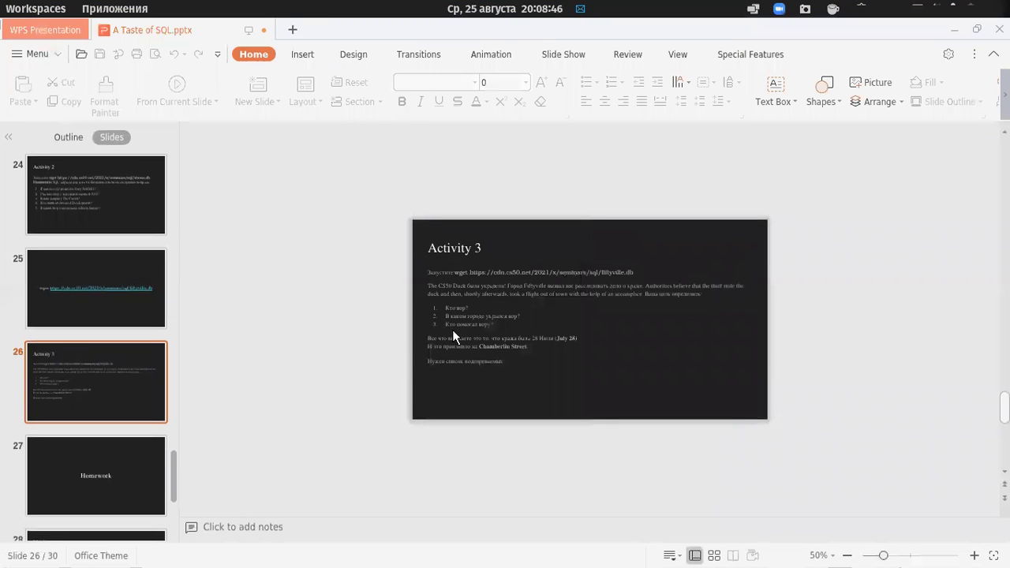
{"action": "scroll", "coordinate": [532, 310], "scroll_direction": "up", "scroll_amount": 5, "text": "ctrl"}
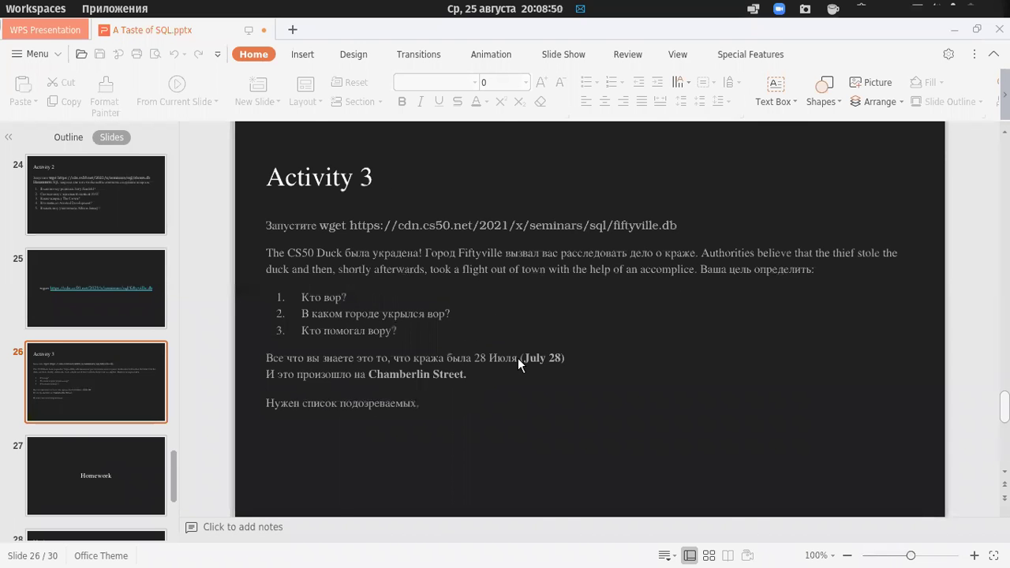
{"action": "key", "text": "alt+Tab"}
{"action": "key", "text": "alt+Tab"}
{"action": "key", "text": "alt+Tab"}
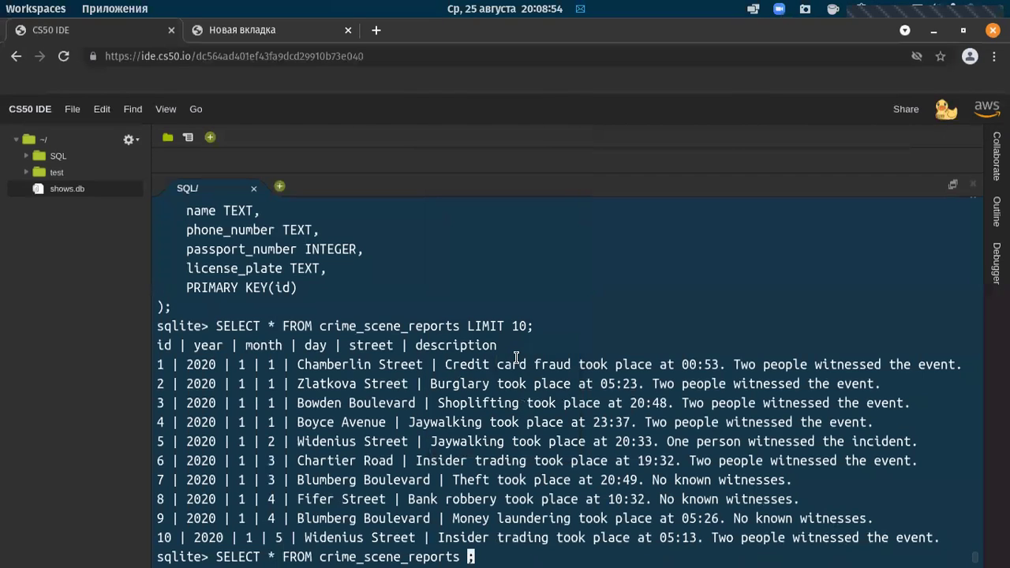
Add the condition WHERE month = 7 AND day = 28 to the query, rechecking the date on the slide, and run it
{"action": "type", "text": "WHERE"}
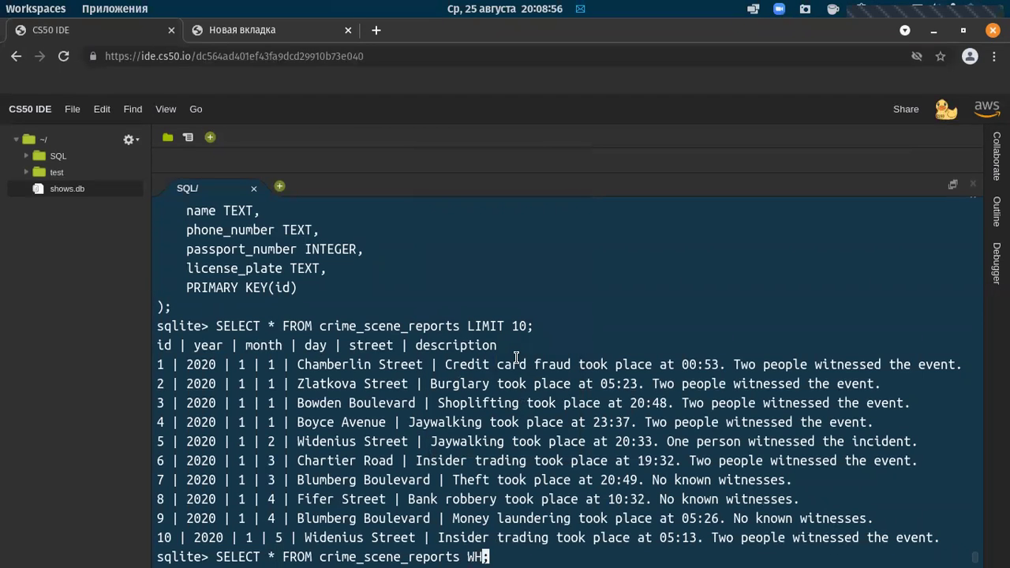
{"action": "type", "text": " month"}
{"action": "key", "text": "alt+Tab"}
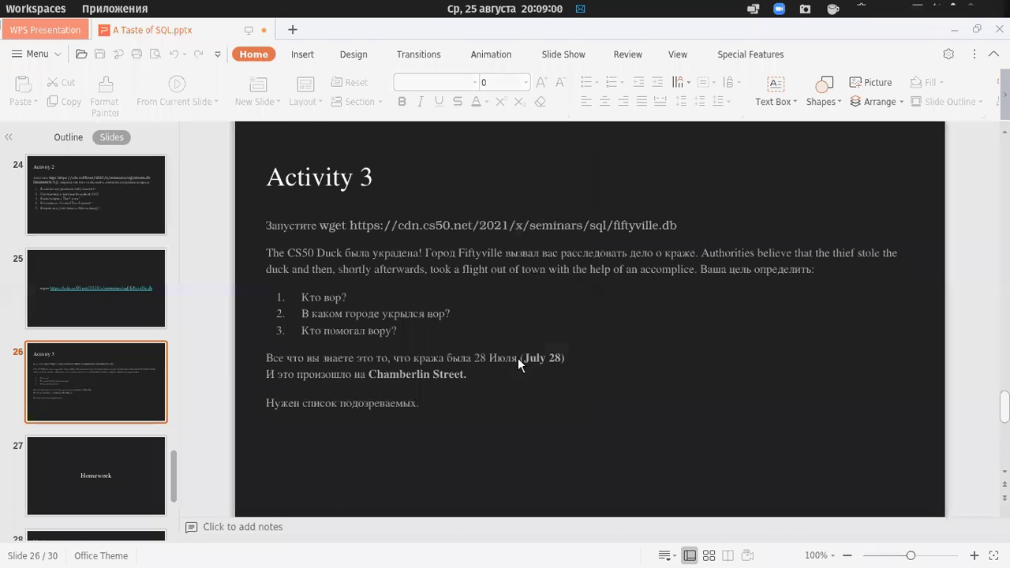
{"action": "key", "text": "alt+Tab"}
{"action": "type", "text": "= "}
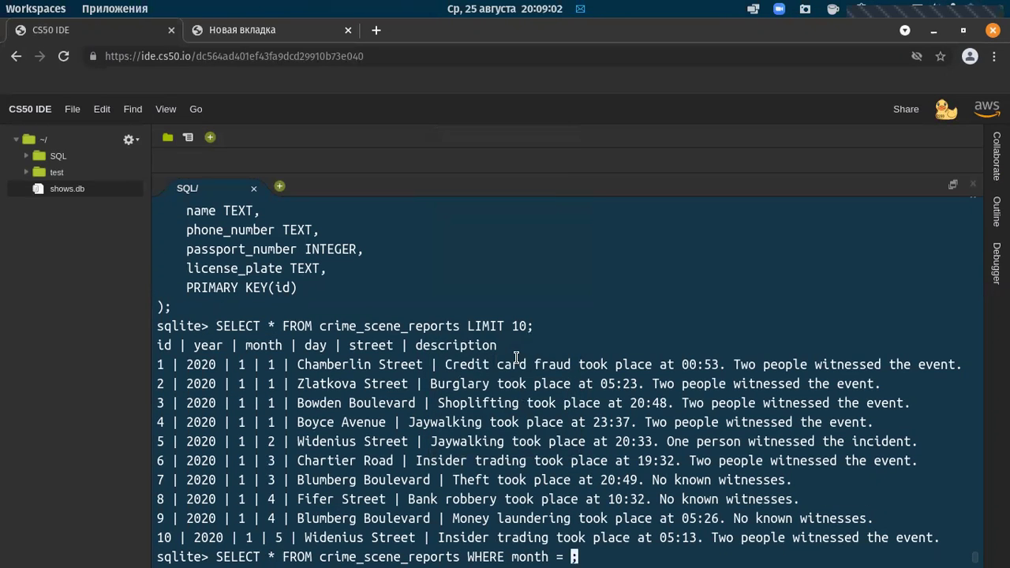
{"action": "type", "text": "7 AND"}
{"action": "key", "text": "alt+Tab"}
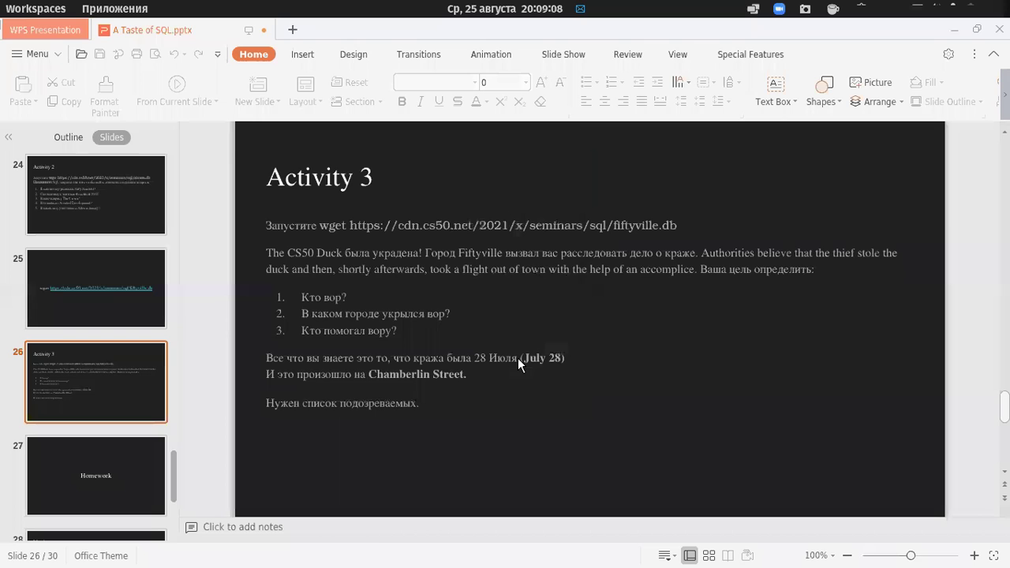
{"action": "key", "text": "alt+Tab"}
{"action": "type", "text": "day = "}
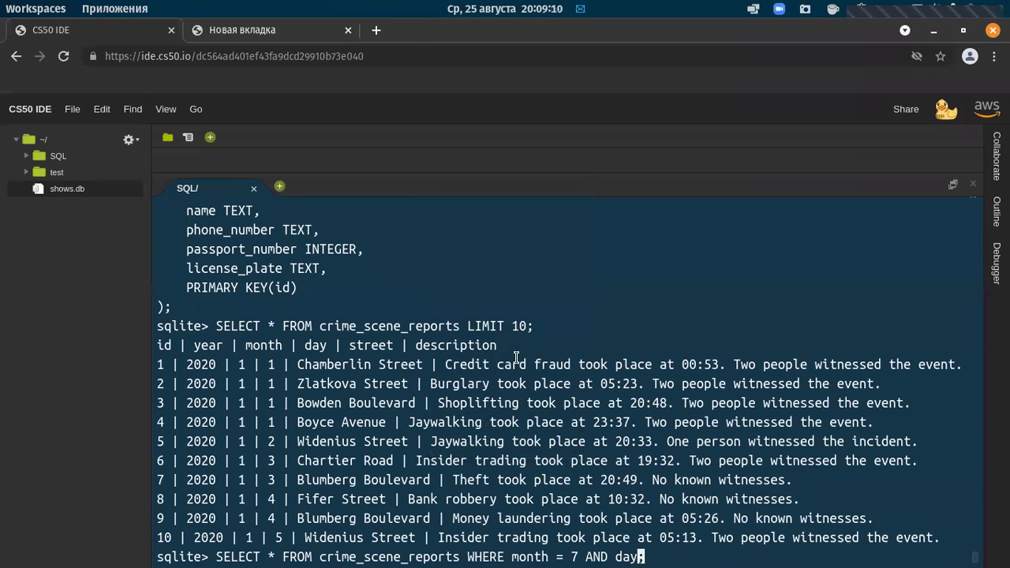
{"action": "type", "text": "28"}
{"action": "key", "text": "Return"}
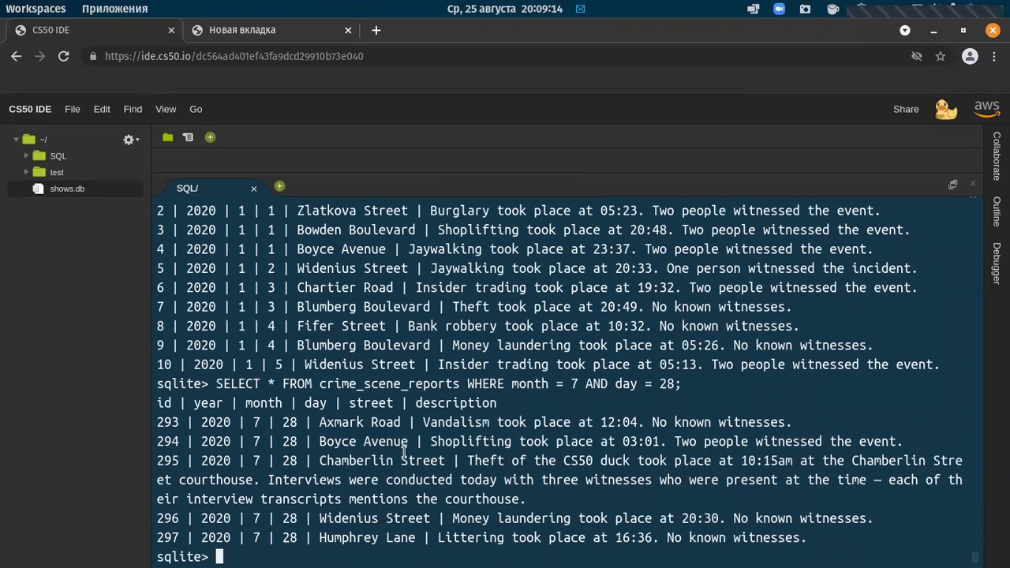
Highlight the returned reports, extend the recalled query with AND street = 'Chamberlin Street', checking the street on the slide, and run it
{"action": "left_click_drag", "start_coordinate": [806, 542], "coordinate": [143, 410]}
{"action": "left_click", "coordinate": [533, 416]}
{"action": "key", "text": "Up"}
{"action": "key", "text": "BackSpace"}
{"action": "type", "text": "AND"}
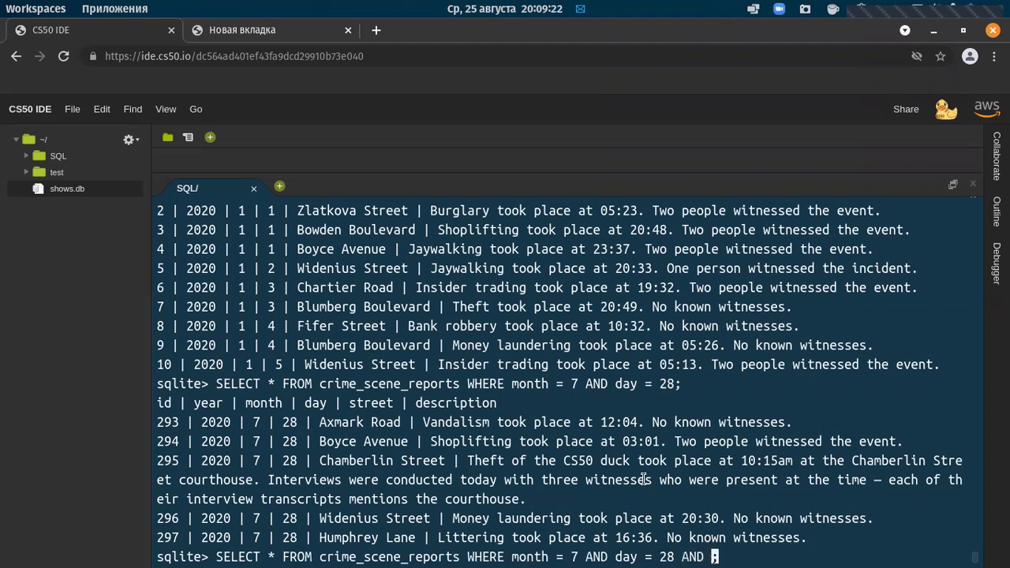
{"action": "key", "text": "alt+Tab"}
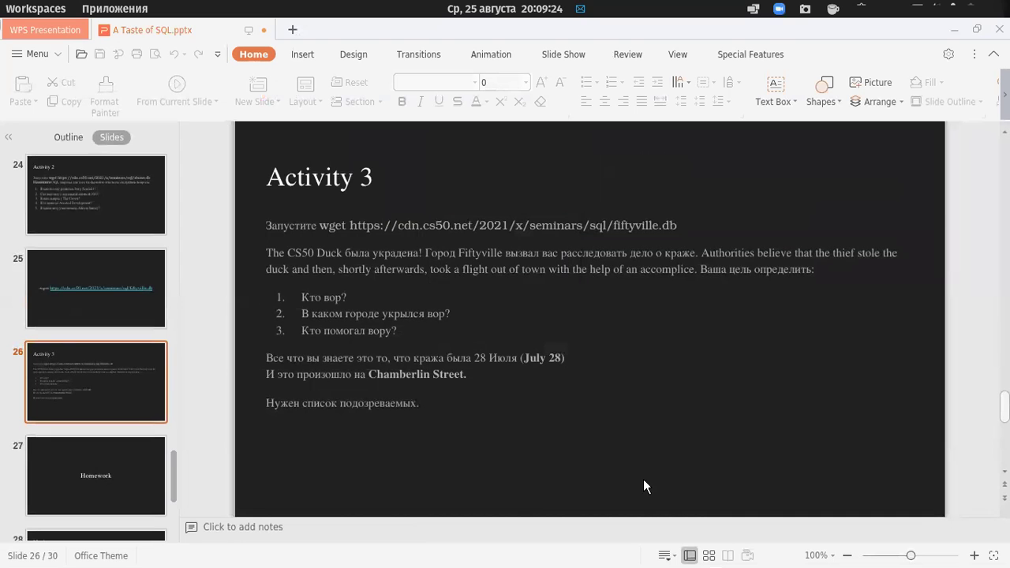
{"action": "key", "text": "alt+Tab"}
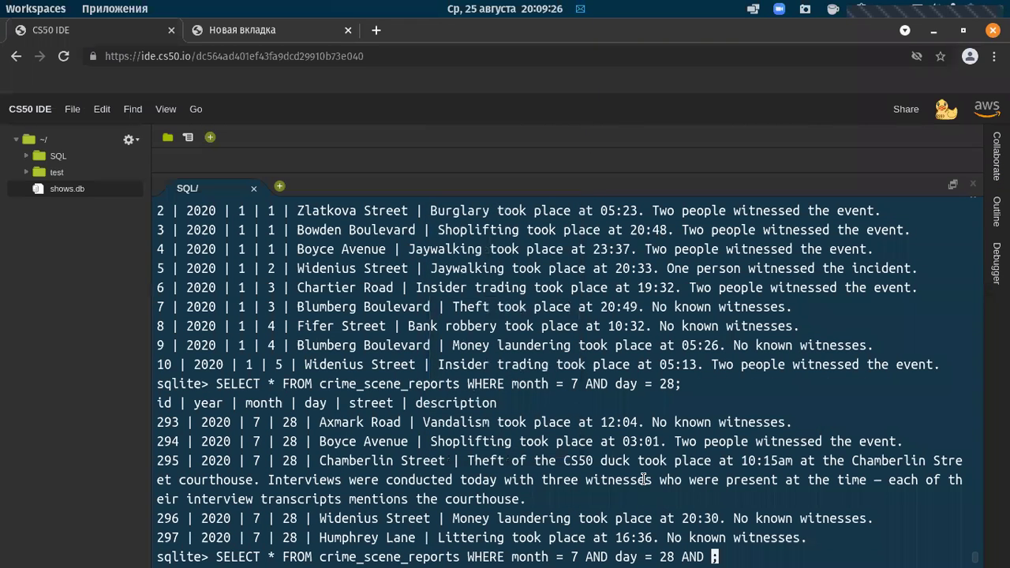
{"action": "type", "text": "street = '';"}
{"action": "key", "text": "Left"}
{"action": "key", "text": "Left"}
{"action": "key", "text": "alt+Tab"}
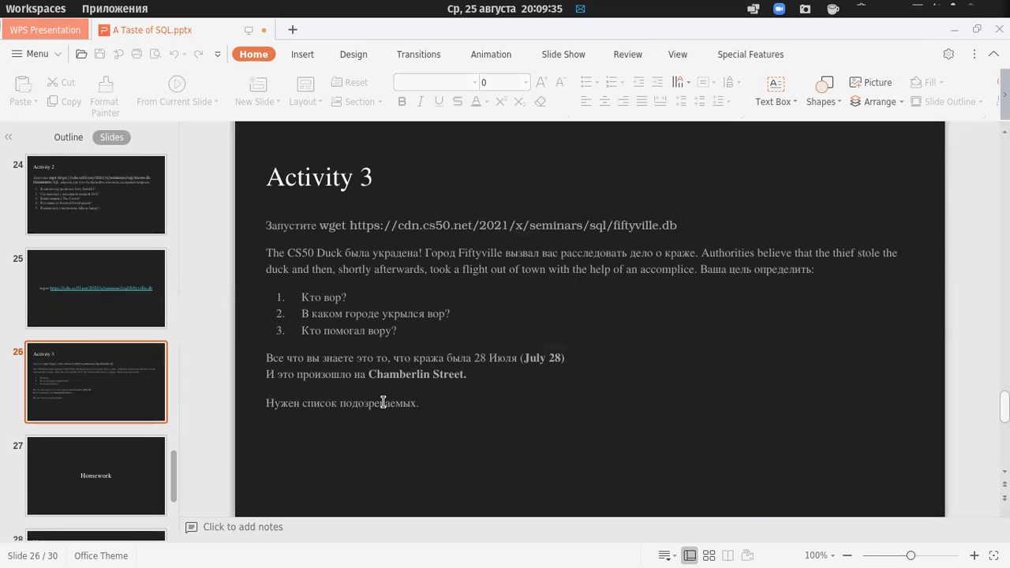
{"action": "key", "text": "alt+Tab"}
{"action": "type", "text": "Cham"}
{"action": "type", "text": "berlin Stree"}
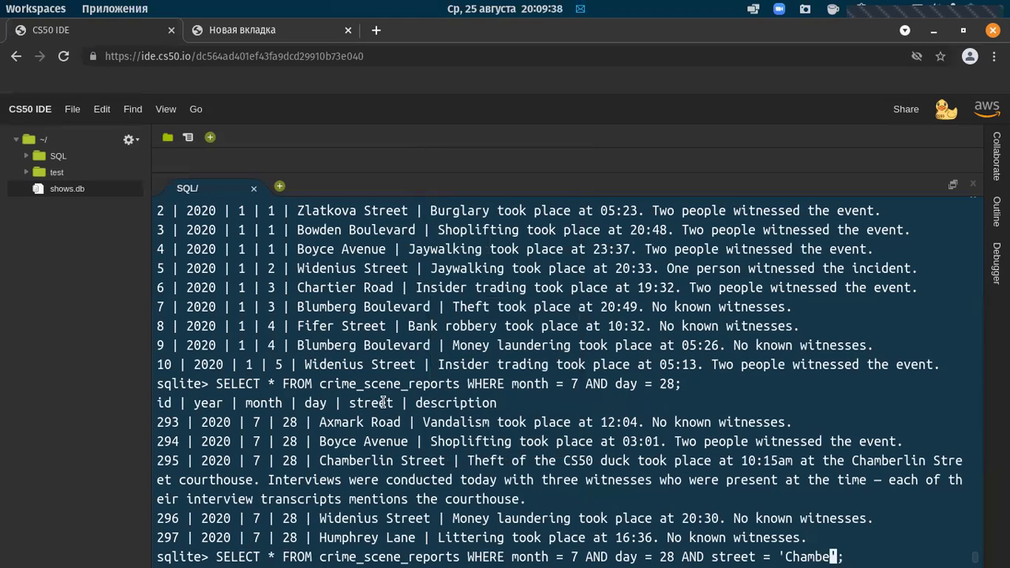
{"action": "type", "text": "t"}
{"action": "key", "text": "Return"}
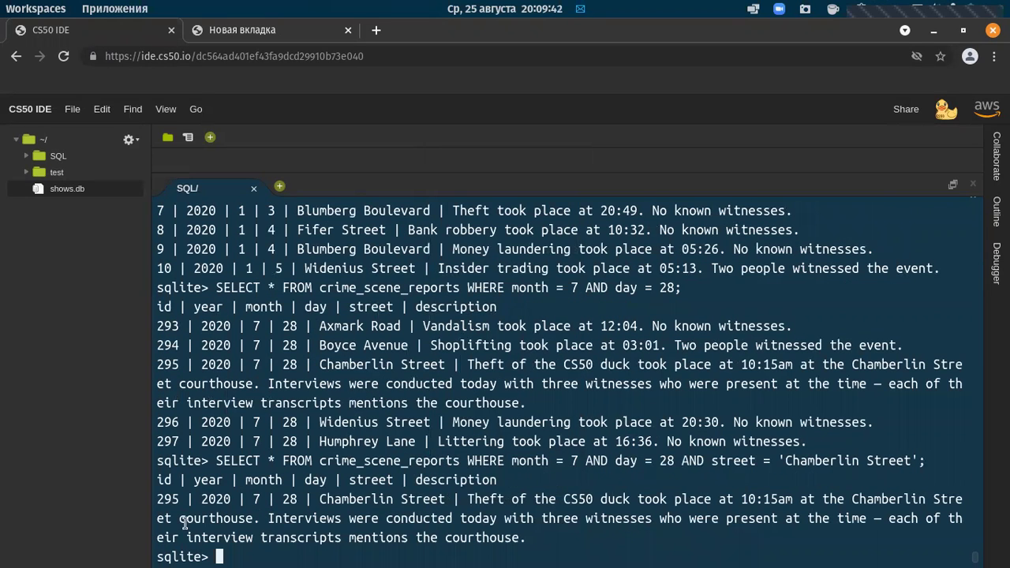
Highlight the Chamberlin Street report and copy only its description text
{"action": "left_click_drag", "start_coordinate": [157, 498], "coordinate": [533, 538]}
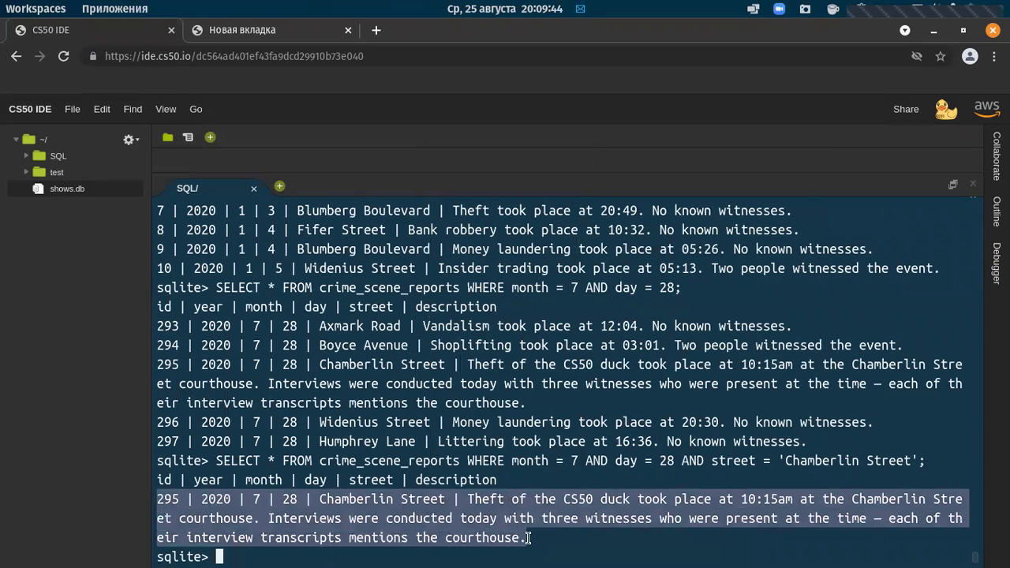
{"action": "left_click", "coordinate": [482, 502]}
{"action": "left_click_drag", "start_coordinate": [467, 499], "coordinate": [529, 532]}
{"action": "key", "text": "ctrl+c"}
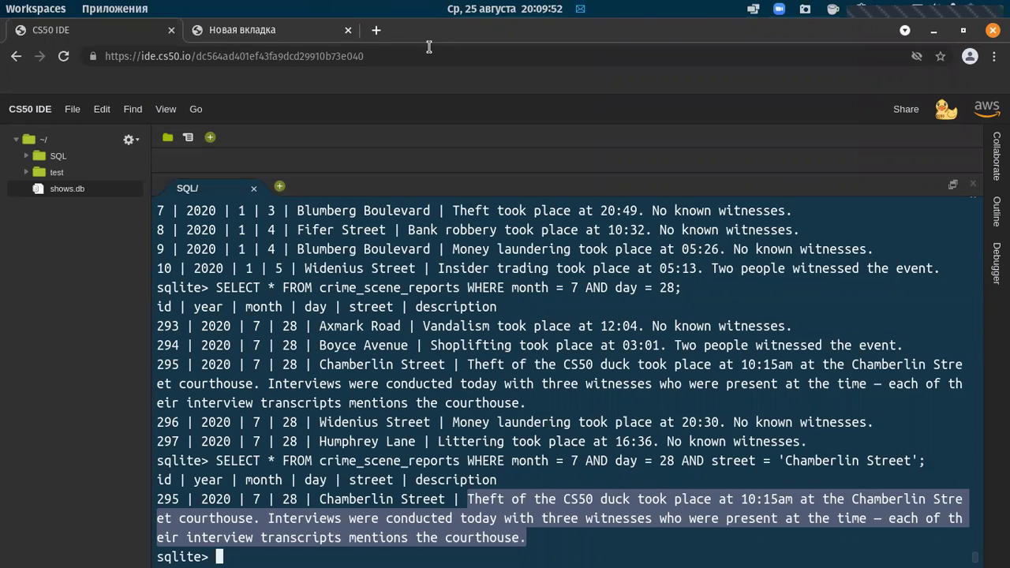
Open translate.google.com in a new browser tab
{"action": "left_click", "coordinate": [378, 32]}
{"action": "type", "text": "tra"}
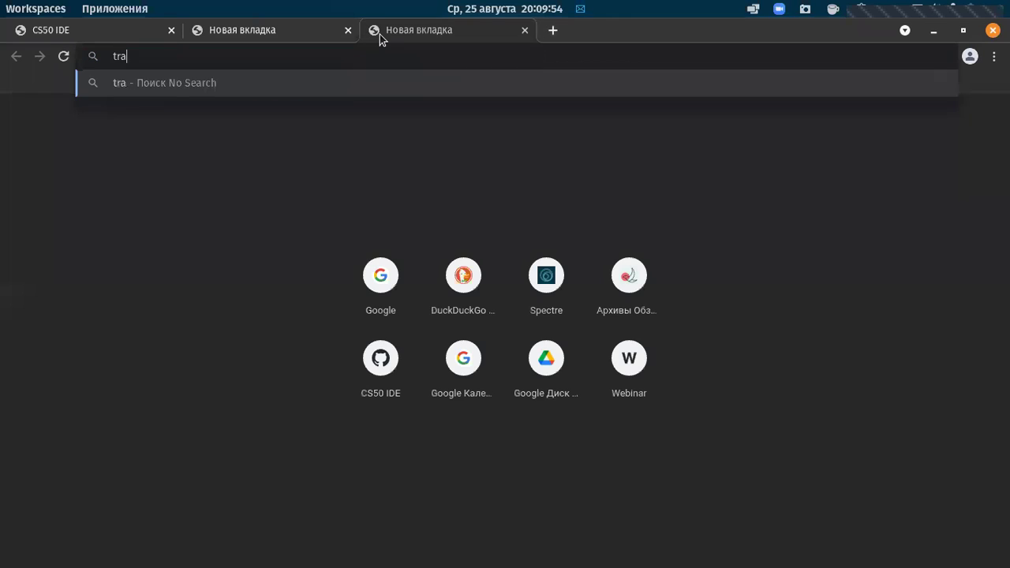
{"action": "type", "text": "nslate.google.com"}
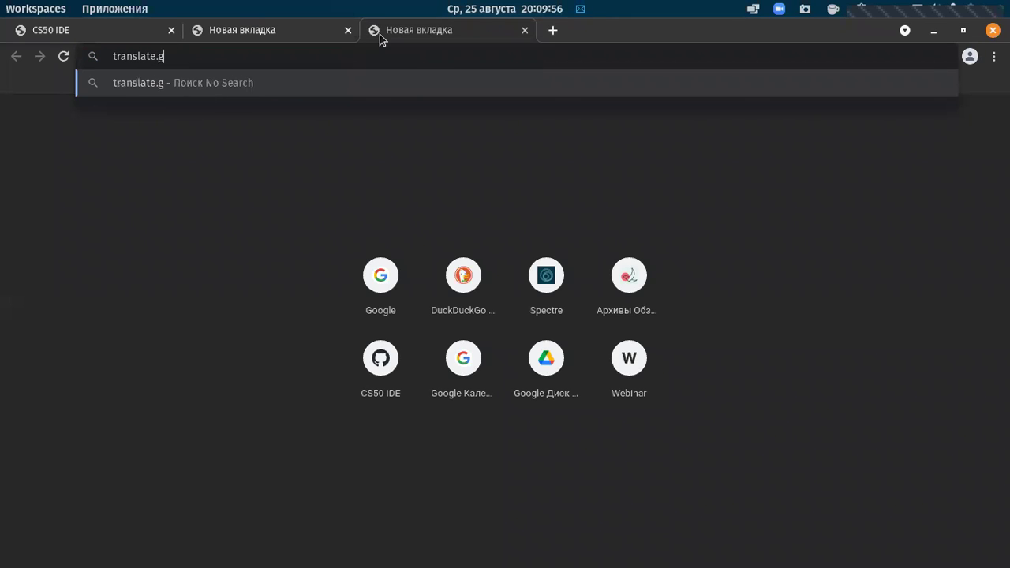
{"action": "key", "text": "Return"}
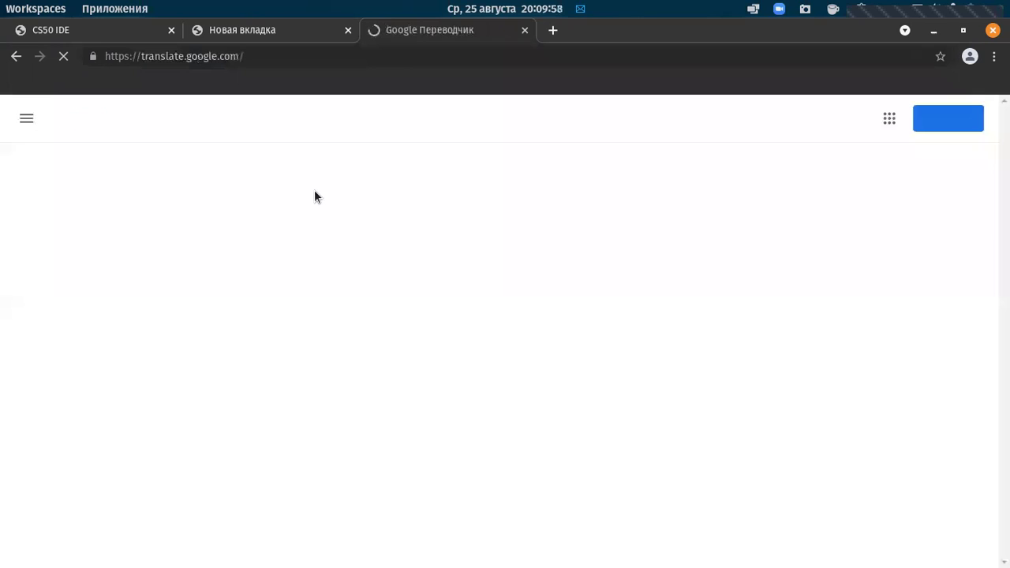
Set the source language to English, paste the report description for translation into Russian, and highlight the word courthouse
{"action": "left_click", "coordinate": [318, 217]}
{"action": "left_click", "coordinate": [300, 255]}
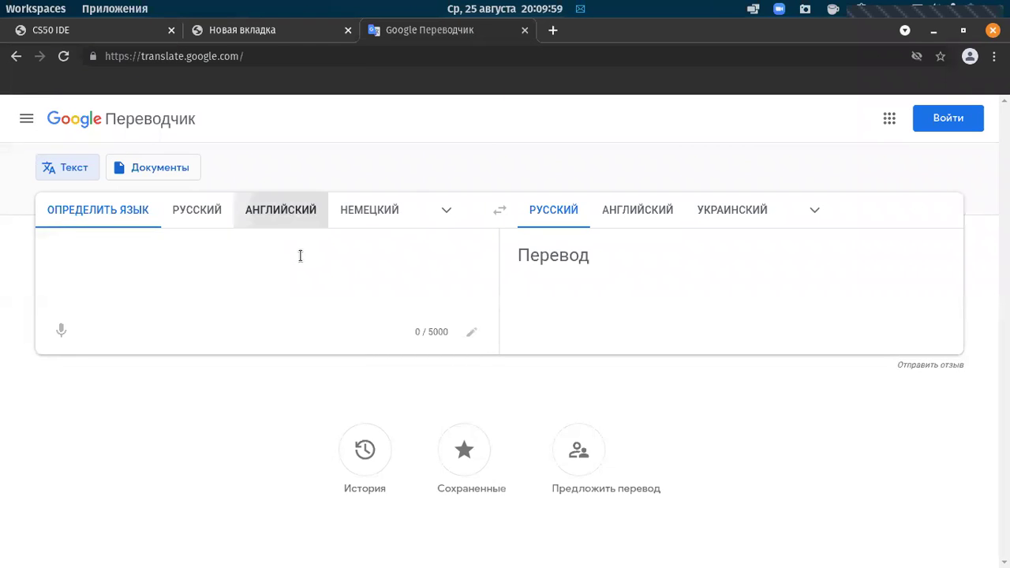
{"action": "key", "text": "ctrl+v"}
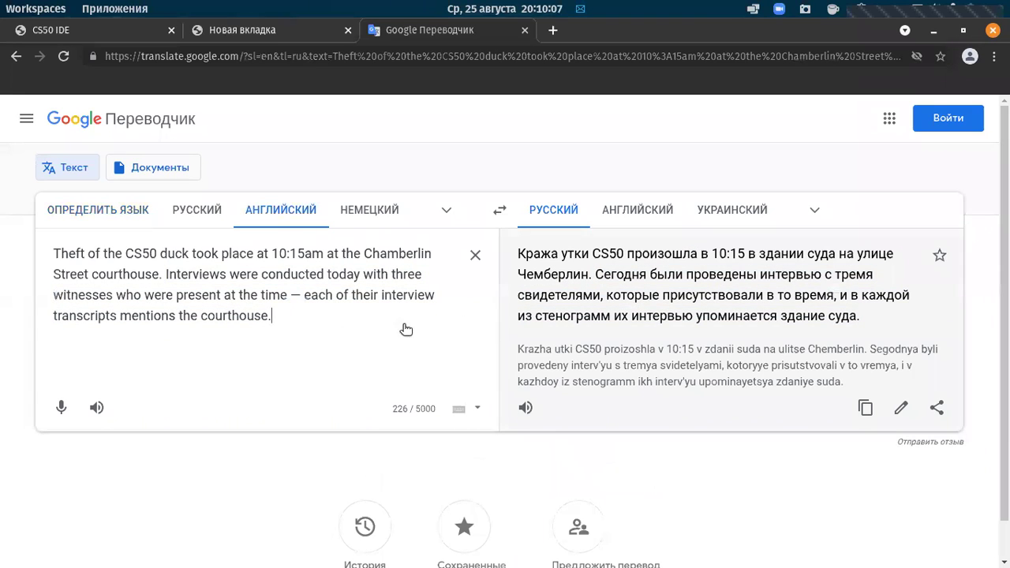
{"action": "left_click", "coordinate": [282, 331]}
{"action": "left_click_drag", "start_coordinate": [268, 316], "coordinate": [199, 314]}
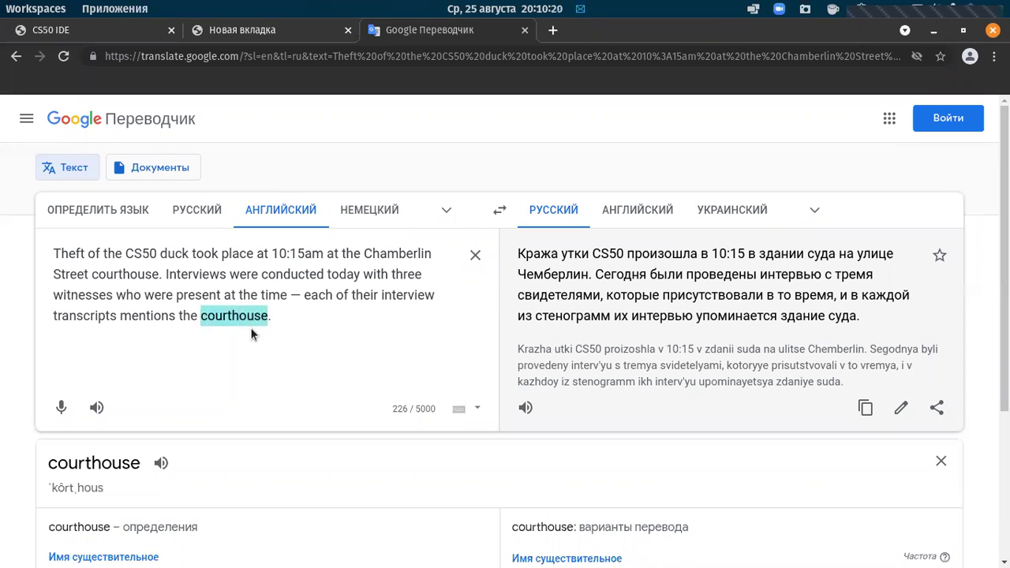
Deselect the word in the translator, switch back to the CS50 IDE, and run .schema at the sqlite prompt
{"action": "left_click", "coordinate": [280, 317]}
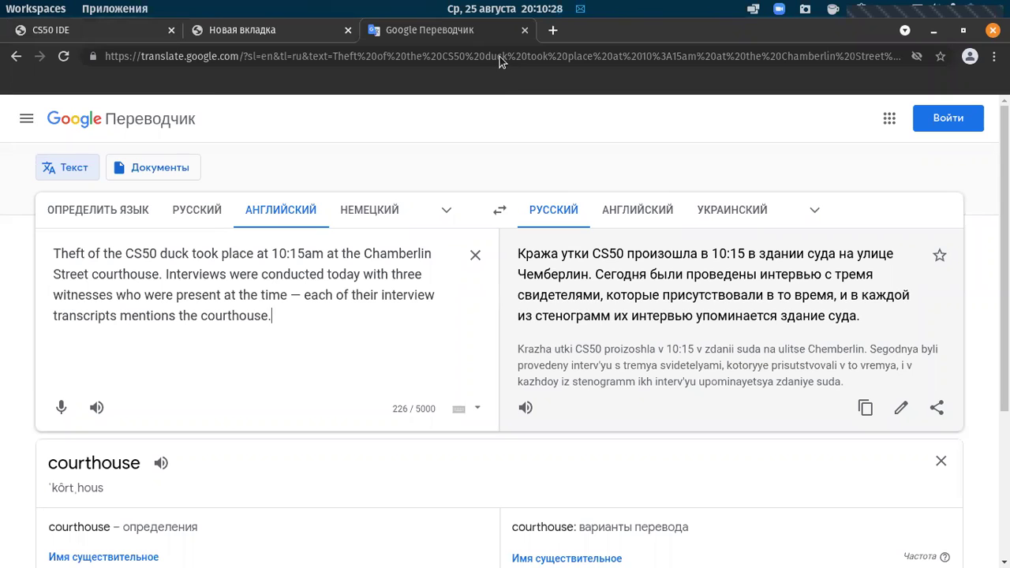
{"action": "left_click", "coordinate": [134, 36]}
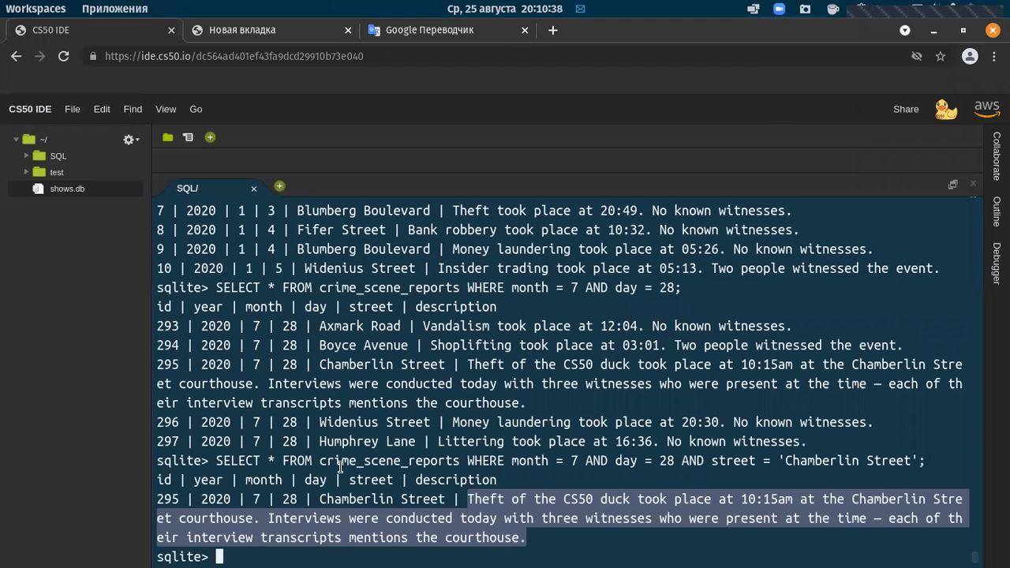
{"action": "type", "text": ".schema"}
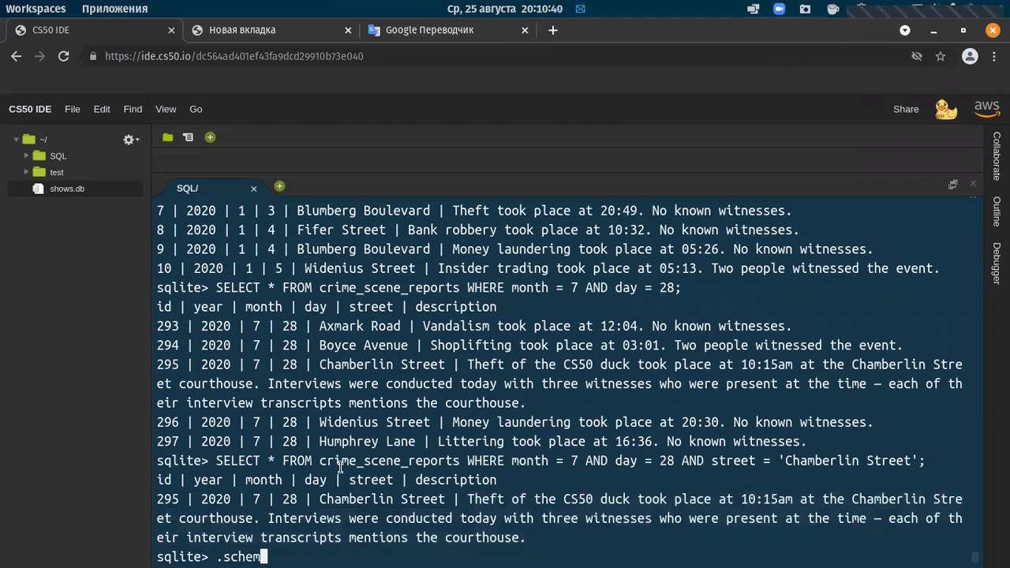
{"action": "key", "text": "Return"}
Highlight the table names crime_scene_reports and interviews in the schema output
{"action": "scroll", "coordinate": [340, 467], "scroll_direction": "up", "scroll_amount": 15}
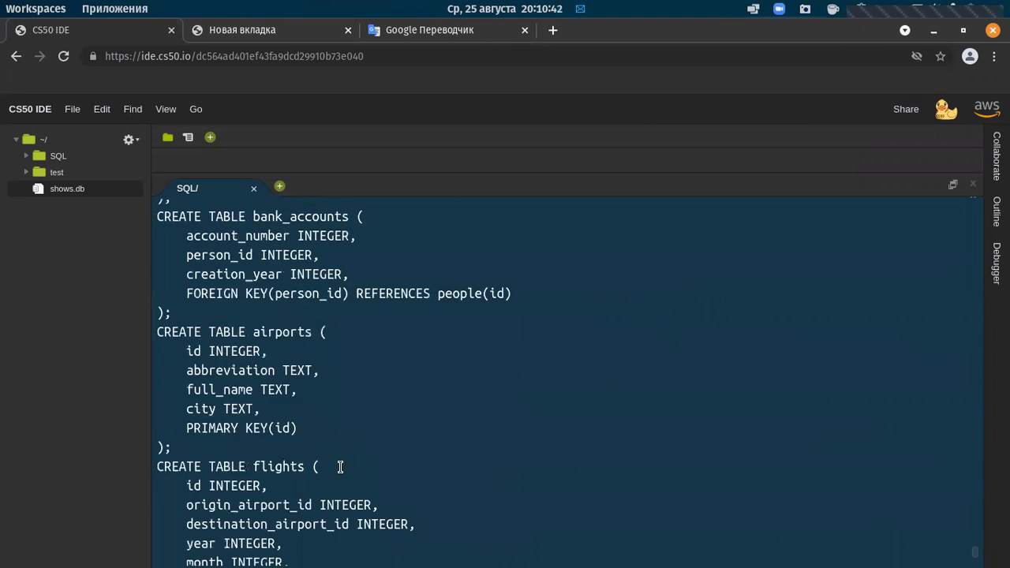
{"action": "scroll", "coordinate": [340, 467], "scroll_direction": "up", "scroll_amount": 3}
{"action": "left_click_drag", "start_coordinate": [253, 335], "coordinate": [393, 334]}
{"action": "scroll", "coordinate": [391, 333], "scroll_direction": "down", "scroll_amount": 3}
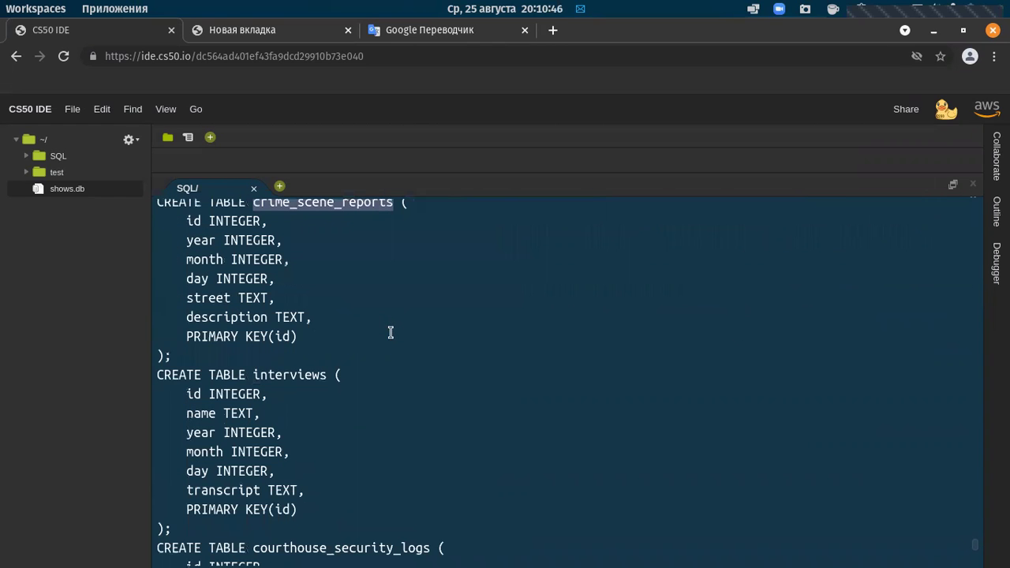
{"action": "left_click_drag", "start_coordinate": [252, 372], "coordinate": [327, 373]}
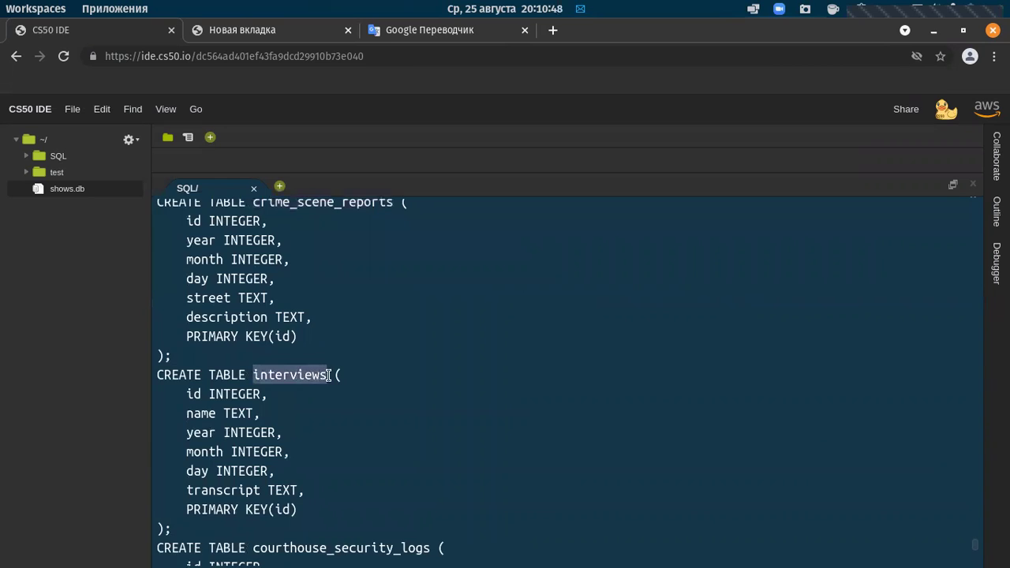
Compare the interviews table with the tables that follow it, and highlight the table name courthouse_security_logs
{"action": "scroll", "coordinate": [328, 371], "scroll_direction": "down", "scroll_amount": 4}
{"action": "scroll", "coordinate": [328, 371], "scroll_direction": "up", "scroll_amount": 3}
{"action": "scroll", "coordinate": [327, 342], "scroll_direction": "up", "scroll_amount": 1}
{"action": "scroll", "coordinate": [378, 490], "scroll_direction": "down", "scroll_amount": 4}
{"action": "left_click_drag", "start_coordinate": [253, 371], "coordinate": [413, 374]}
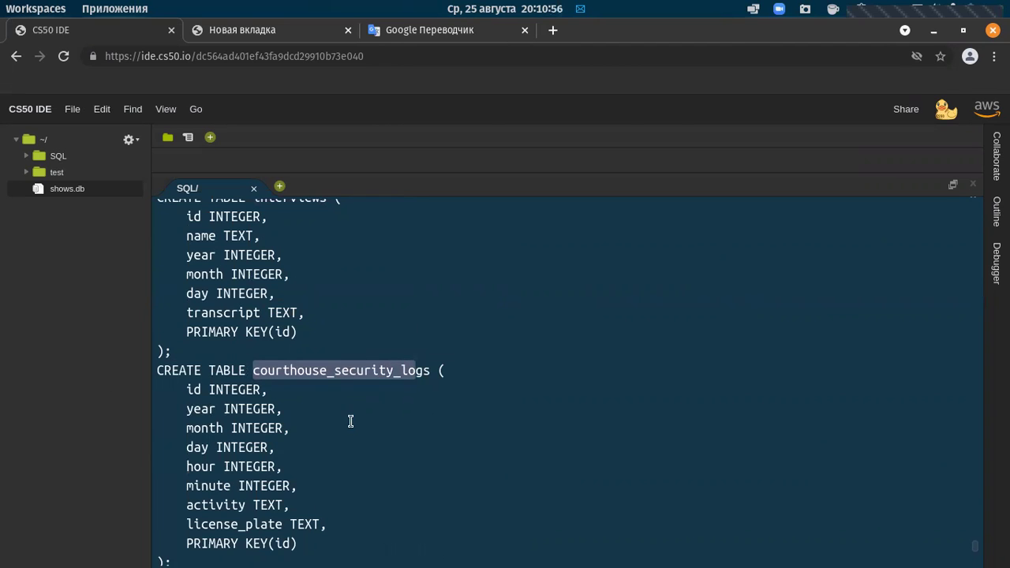
{"action": "scroll", "coordinate": [352, 421], "scroll_direction": "down", "scroll_amount": 3}
{"action": "scroll", "coordinate": [355, 417], "scroll_direction": "up", "scroll_amount": 2}
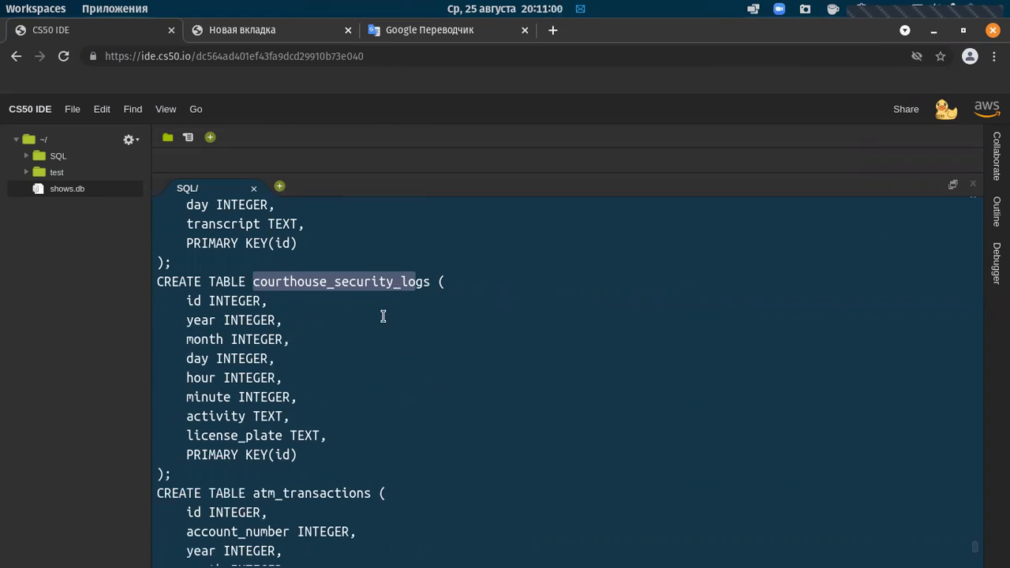
{"action": "left_click", "coordinate": [254, 280]}
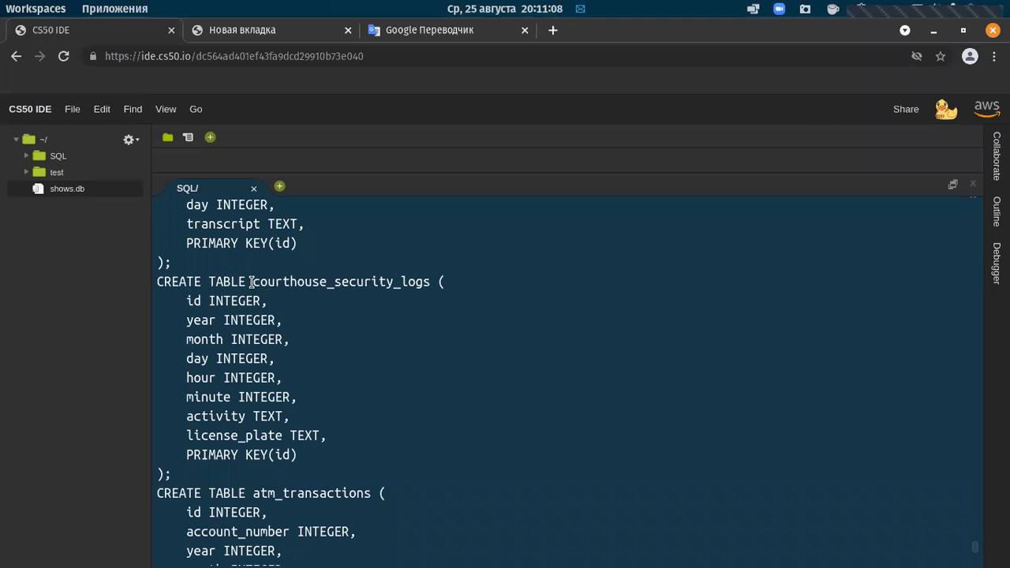
{"action": "left_click_drag", "start_coordinate": [251, 282], "coordinate": [428, 285]}
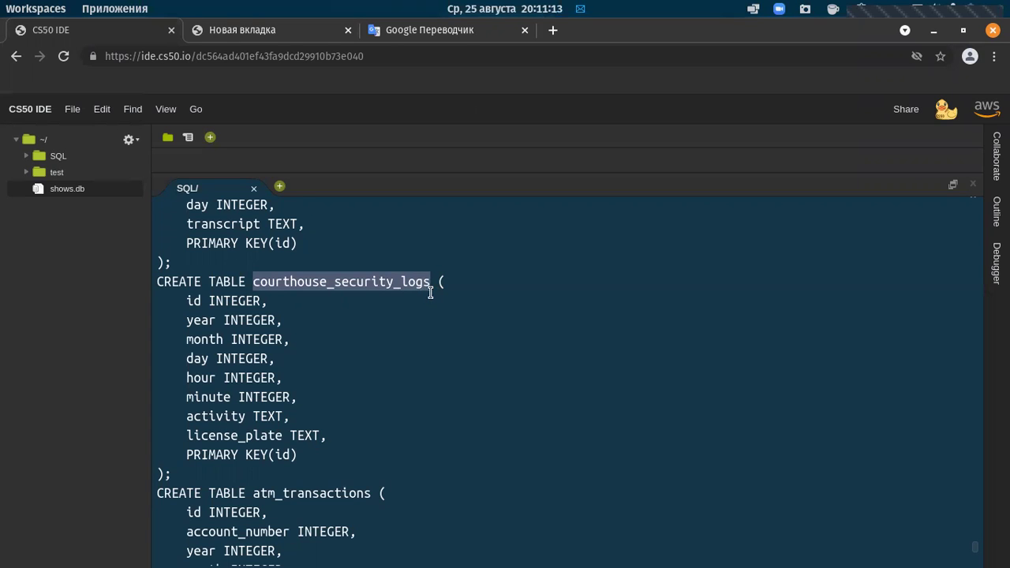
{"action": "left_click_drag", "start_coordinate": [429, 289], "coordinate": [251, 277]}
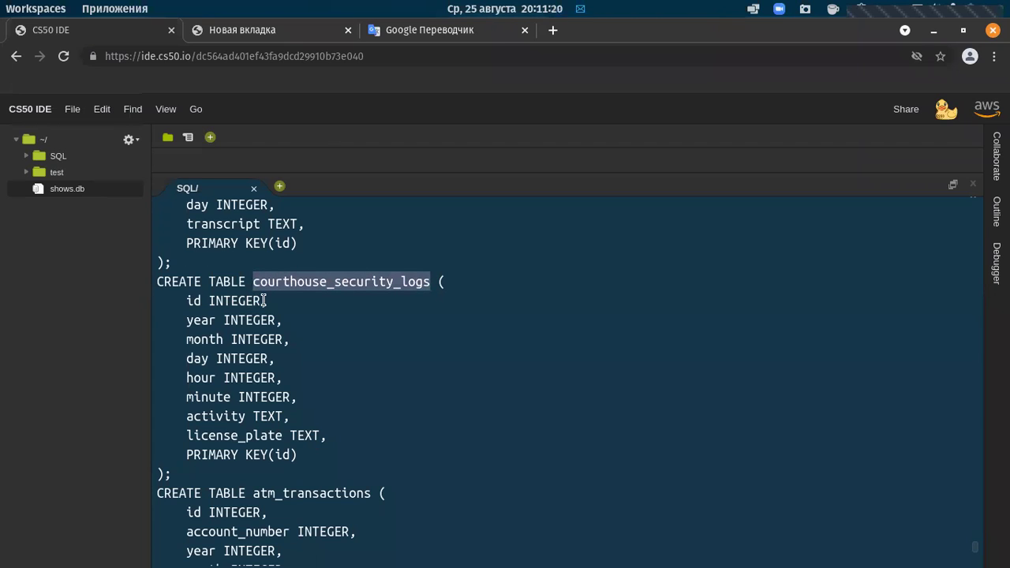